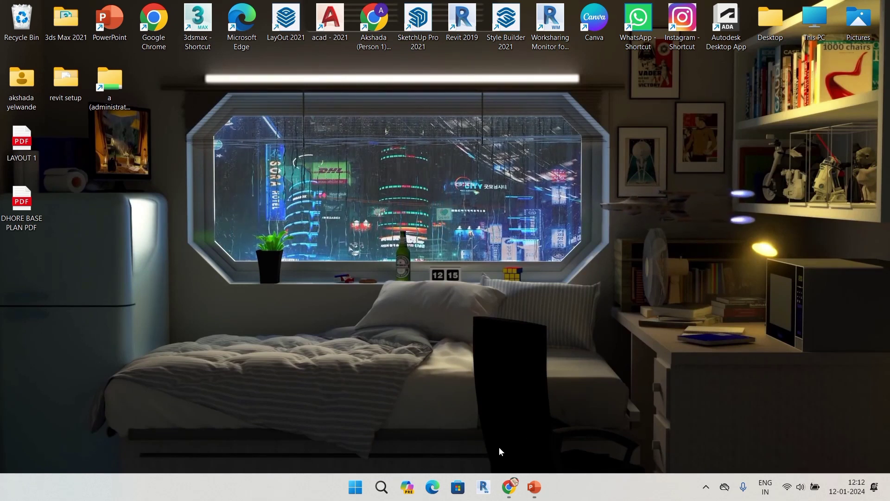
Switch to Chrome, where the PromeAI home page is open.
{"action": "left_click", "coordinate": [516, 489]}
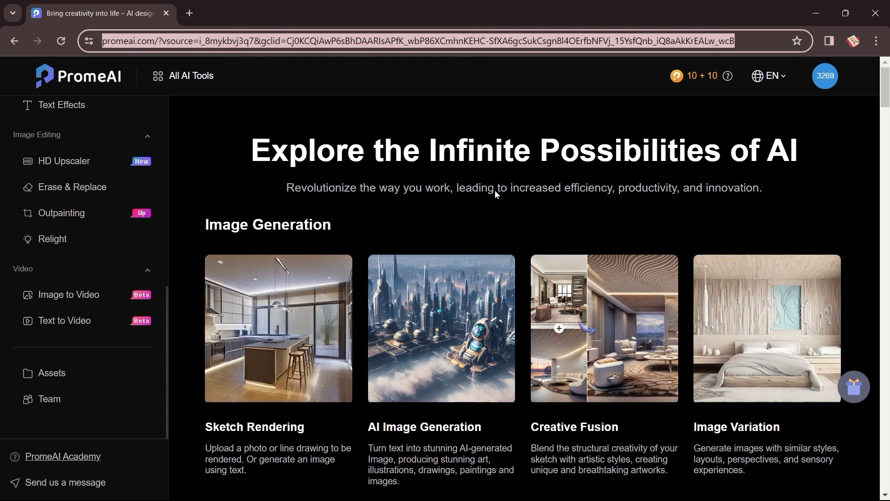
Examine the Image Generation tools on the home page, including Sketch Rendering, AI Image Generation, Creative Fusion and Image Variation.
{"action": "mouse_move", "coordinate": [391, 309]}
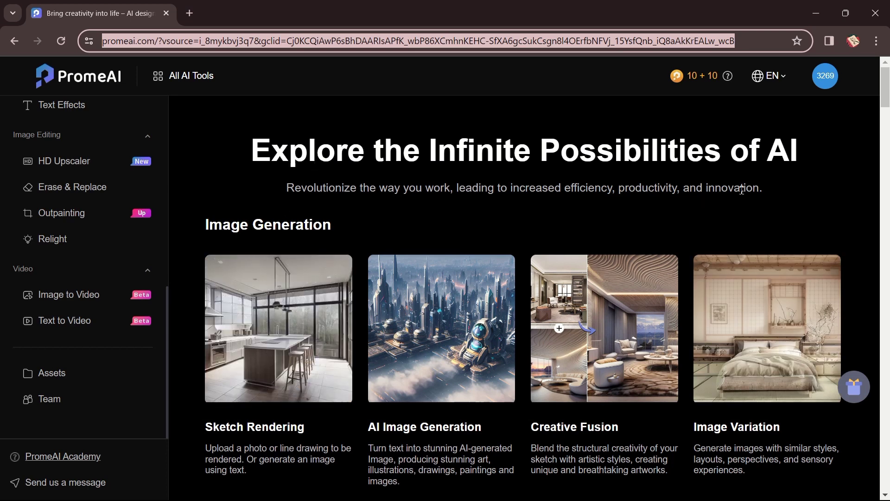
{"action": "scroll", "coordinate": [278, 302], "scroll_direction": "down", "scroll_amount": 2}
{"action": "scroll", "coordinate": [765, 324], "scroll_direction": "up", "scroll_amount": 2}
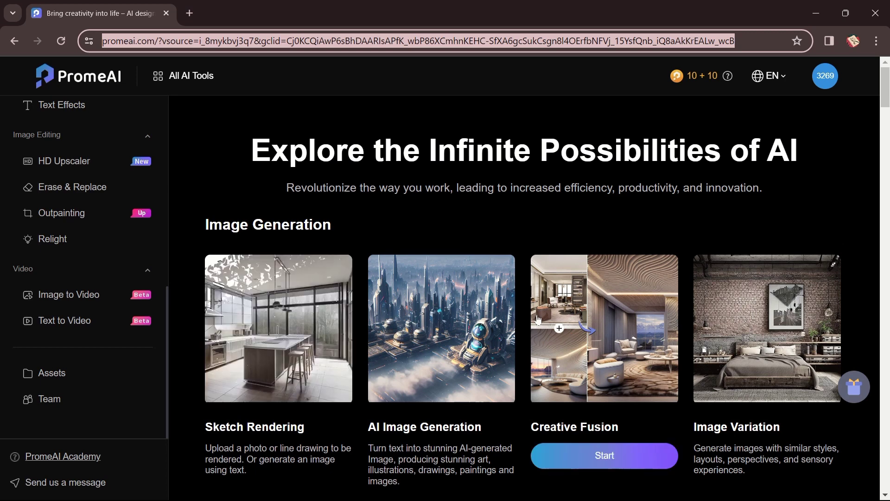
{"action": "scroll", "coordinate": [538, 319], "scroll_direction": "down", "scroll_amount": 2}
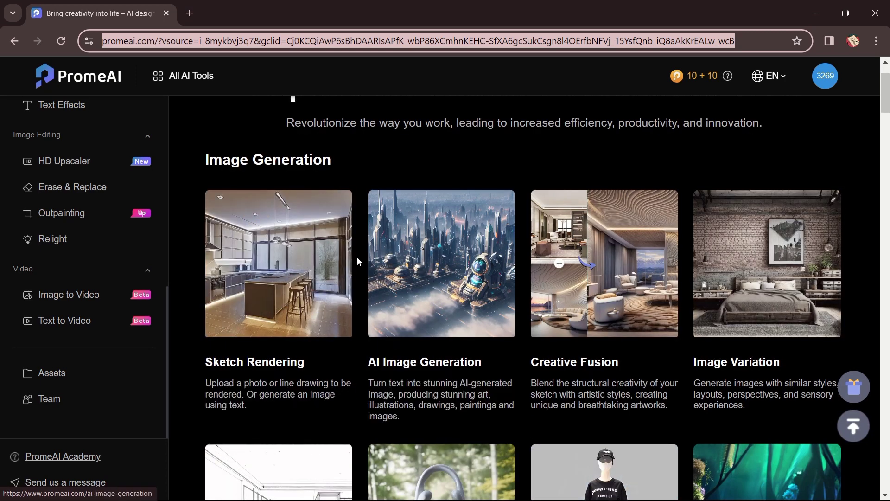
{"action": "mouse_move", "coordinate": [772, 301]}
{"action": "mouse_move", "coordinate": [478, 329]}
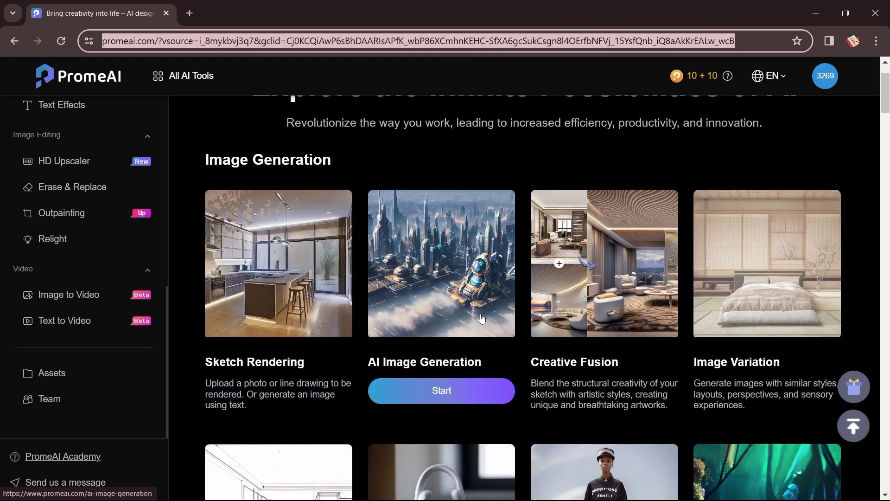
{"action": "mouse_move", "coordinate": [347, 293]}
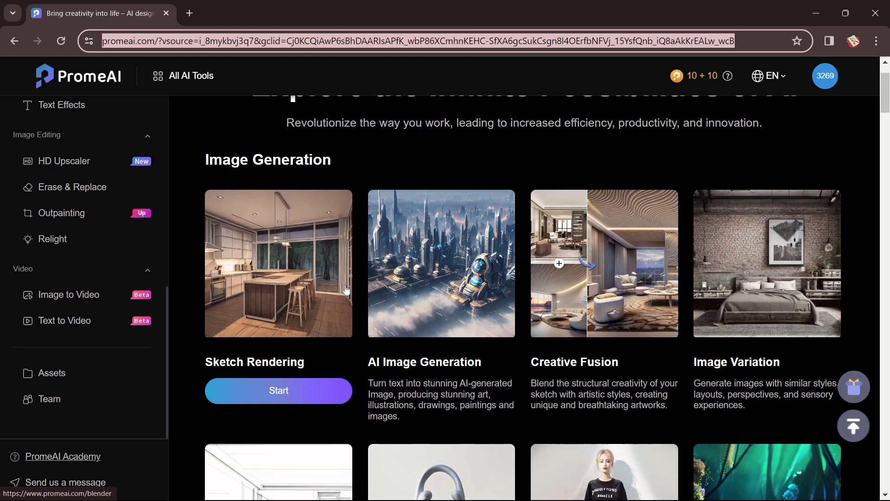
{"action": "scroll", "coordinate": [295, 321], "scroll_direction": "up", "scroll_amount": 2}
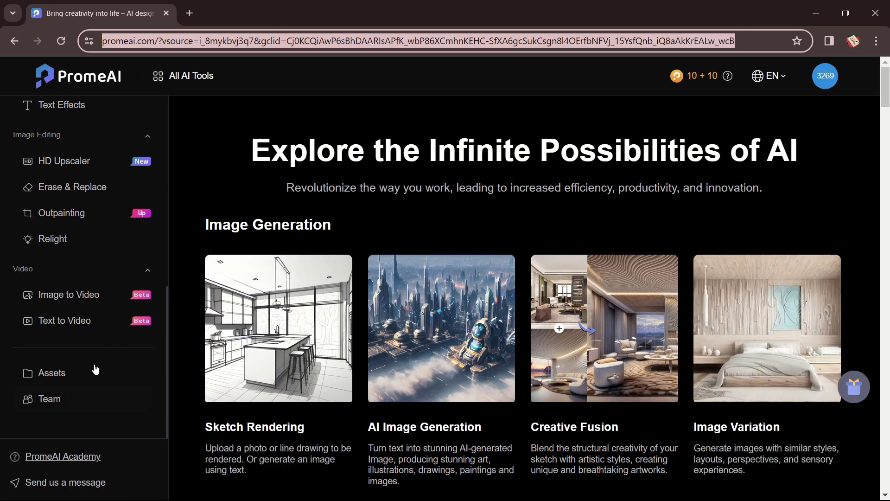
{"action": "mouse_move", "coordinate": [283, 333]}
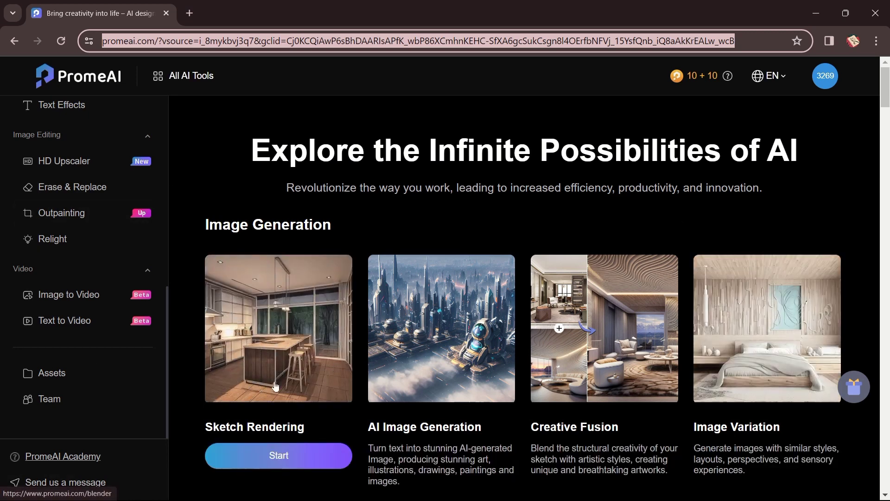
{"action": "scroll", "coordinate": [291, 353], "scroll_direction": "down", "scroll_amount": 1}
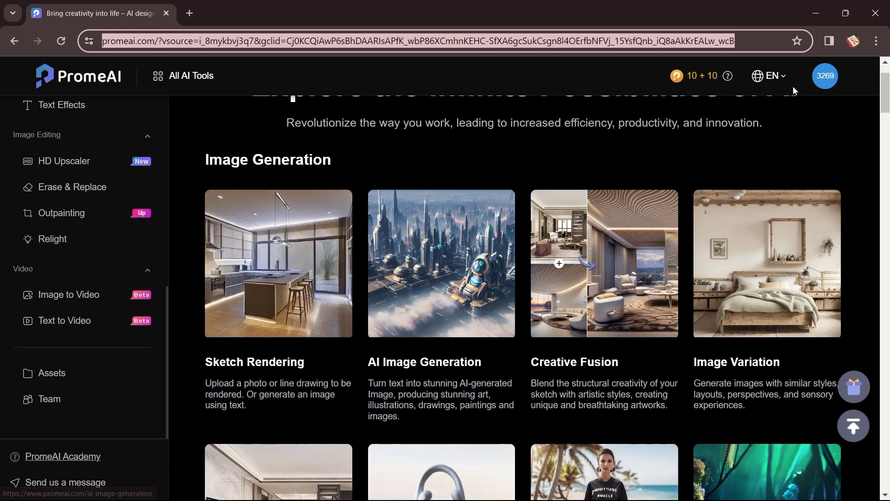
{"action": "scroll", "coordinate": [664, 240], "scroll_direction": "up", "scroll_amount": 1}
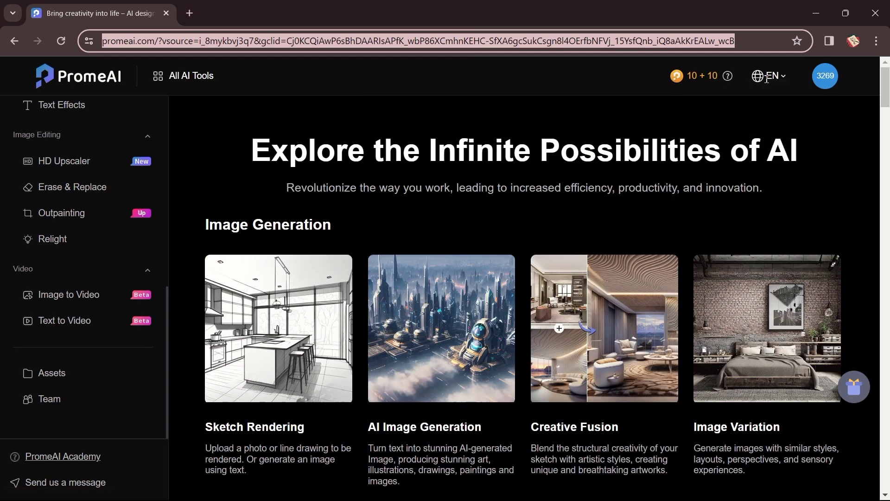
{"action": "mouse_move", "coordinate": [251, 257]}
{"action": "mouse_move", "coordinate": [410, 328]}
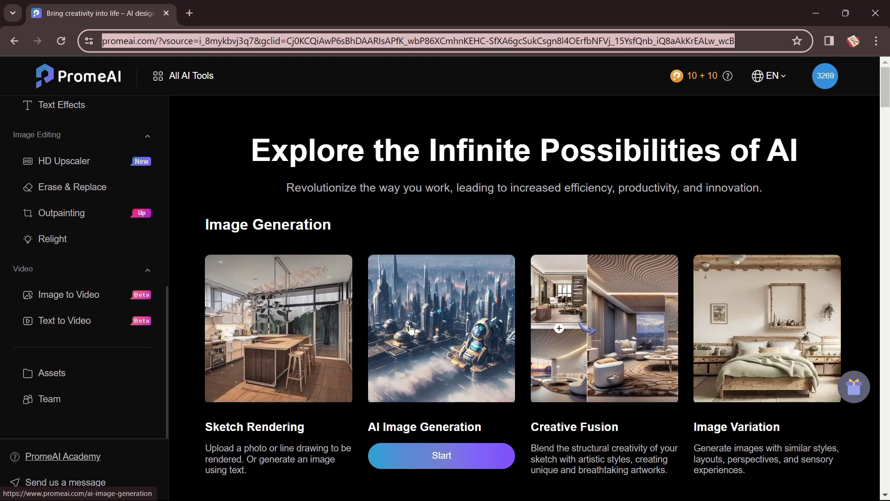
Go to PromeAI's Home page.
{"action": "scroll", "coordinate": [70, 190], "scroll_direction": "up", "scroll_amount": 7}
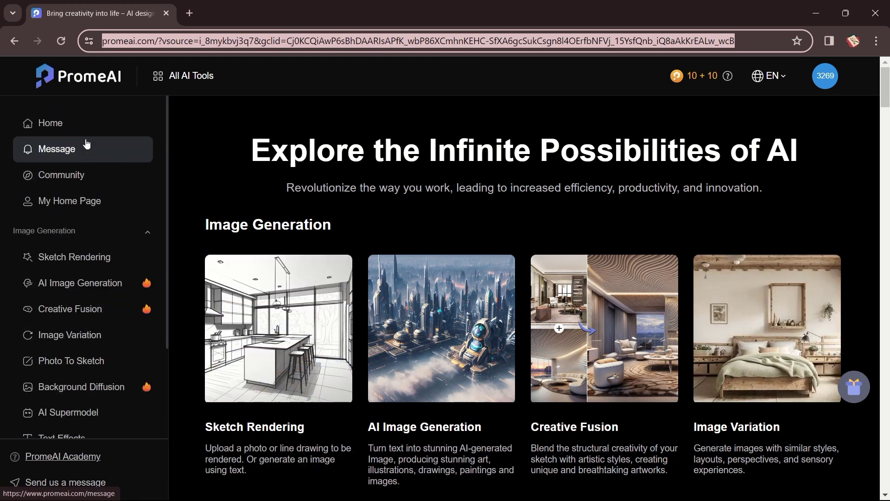
{"action": "left_click", "coordinate": [83, 124]}
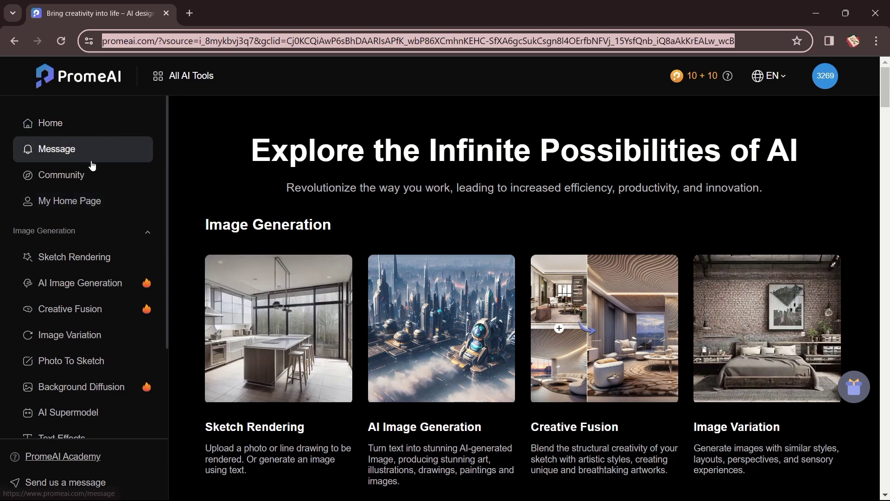
{"action": "left_click", "coordinate": [32, 127]}
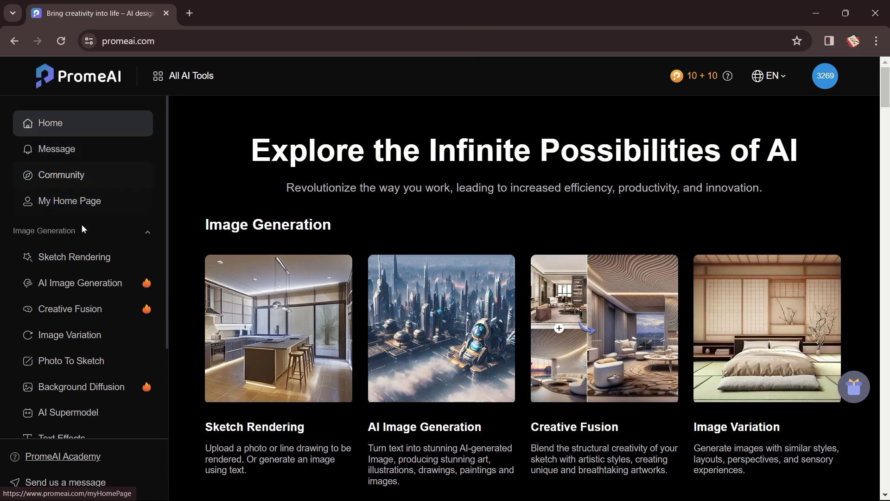
Look through the list of available AI tools and open the Sketch Rendering tool.
{"action": "scroll", "coordinate": [95, 320], "scroll_direction": "down", "scroll_amount": 1}
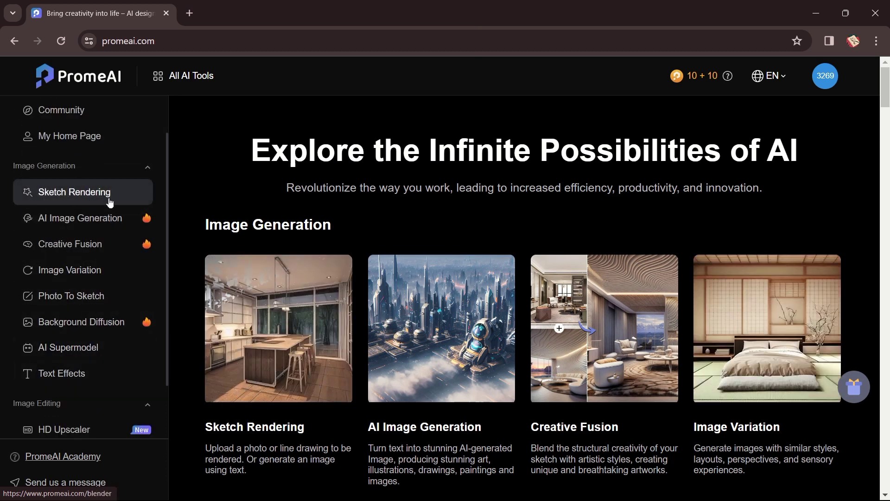
{"action": "scroll", "coordinate": [102, 334], "scroll_direction": "down", "scroll_amount": 4}
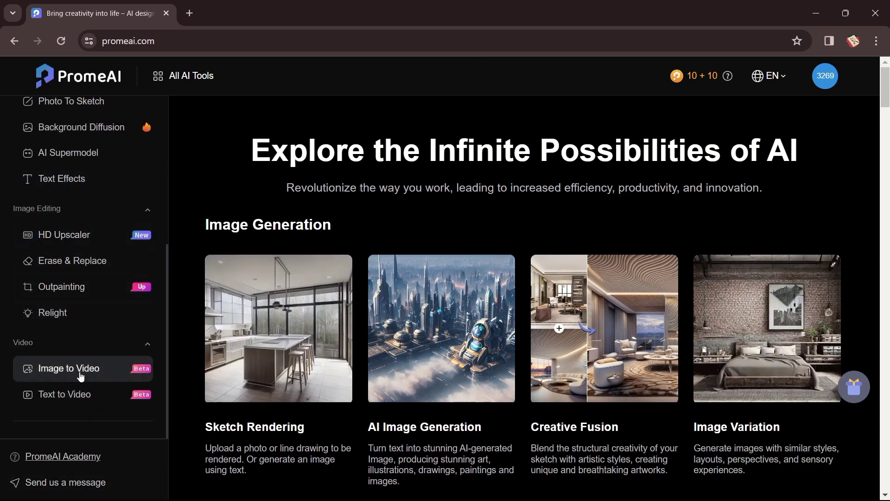
{"action": "scroll", "coordinate": [80, 376], "scroll_direction": "down", "scroll_amount": 2}
{"action": "scroll", "coordinate": [264, 396], "scroll_direction": "down", "scroll_amount": 1}
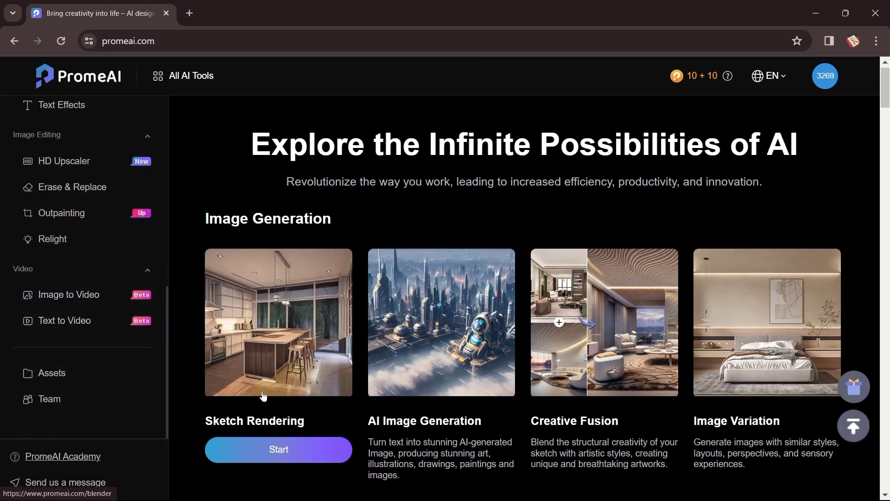
{"action": "scroll", "coordinate": [263, 396], "scroll_direction": "down", "scroll_amount": 3}
{"action": "left_click", "coordinate": [300, 324]}
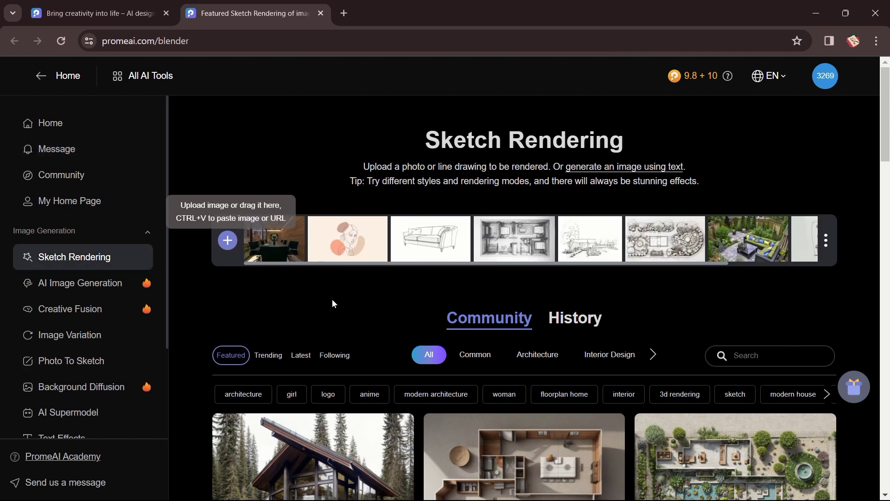
Upload the image "conferance room view 1" from the ASSINGMENT folder for sketch rendering.
{"action": "left_click", "coordinate": [233, 244]}
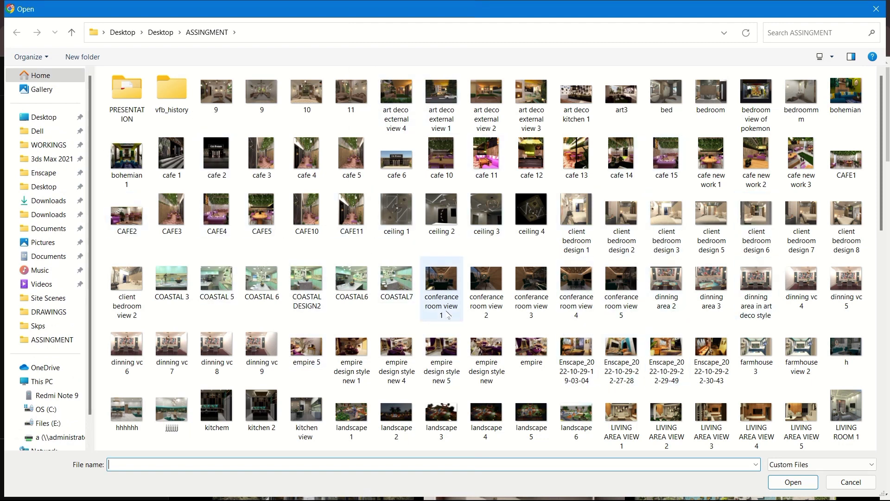
{"action": "scroll", "coordinate": [449, 315], "scroll_direction": "down", "scroll_amount": 6}
{"action": "scroll", "coordinate": [537, 277], "scroll_direction": "up", "scroll_amount": 6}
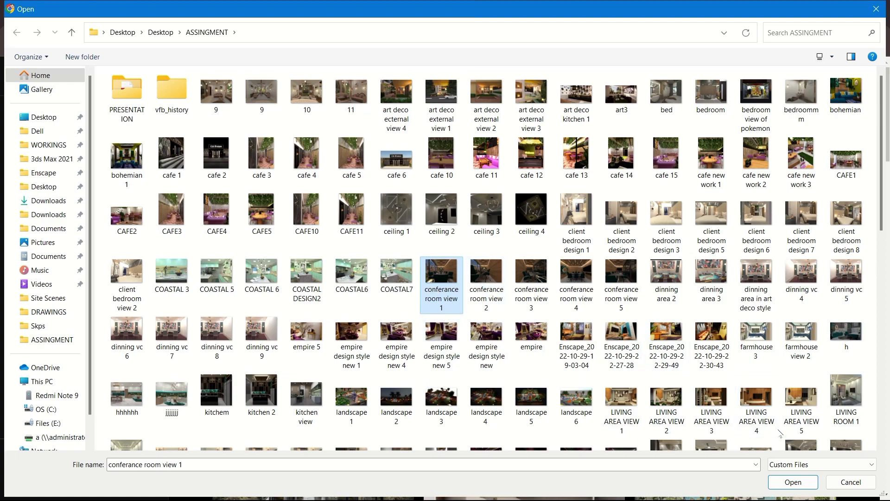
{"action": "left_click", "coordinate": [776, 485]}
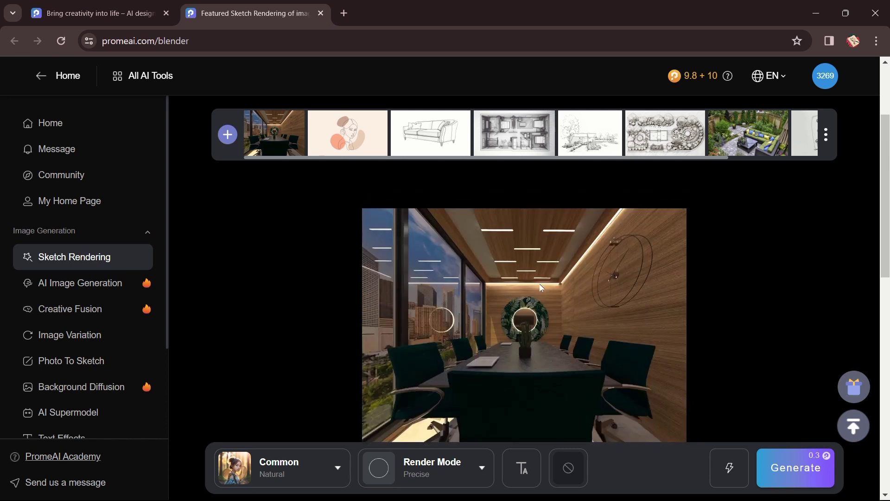
Open the rendering style choices and expand the Product Design category.
{"action": "left_click", "coordinate": [320, 478]}
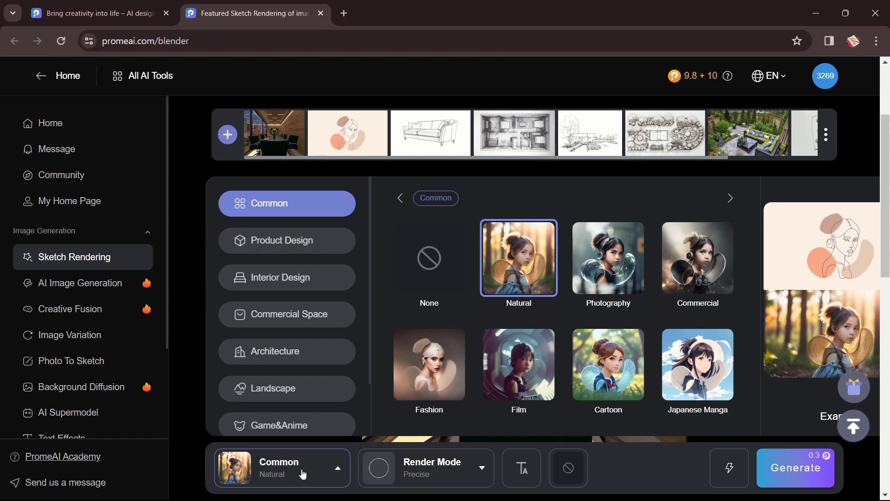
{"action": "left_click", "coordinate": [299, 239]}
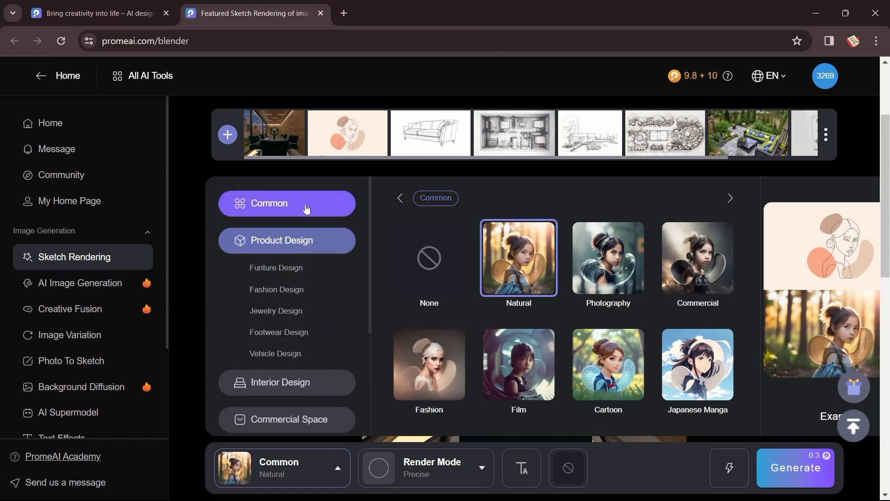
{"action": "scroll", "coordinate": [297, 260], "scroll_direction": "down", "scroll_amount": 2}
Look through the Interior Design styles for floor plan, kitchen, bathroom and living room.
{"action": "left_click", "coordinate": [310, 319]}
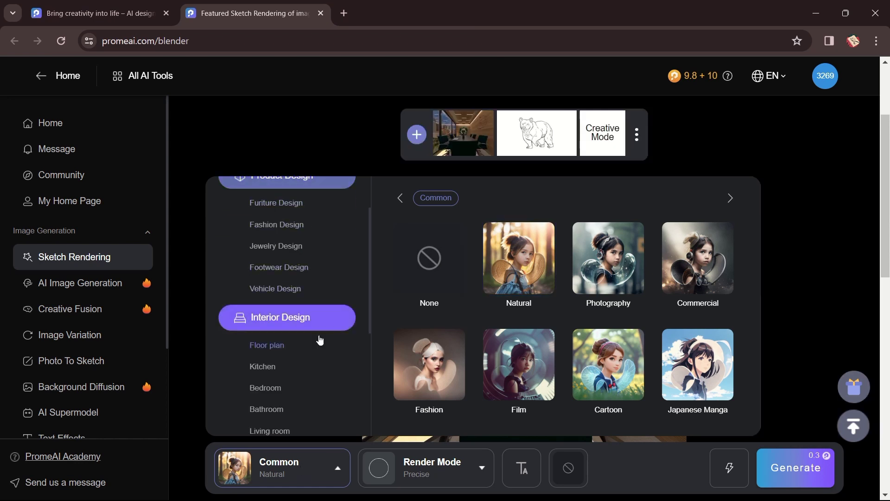
{"action": "left_click", "coordinate": [277, 216]}
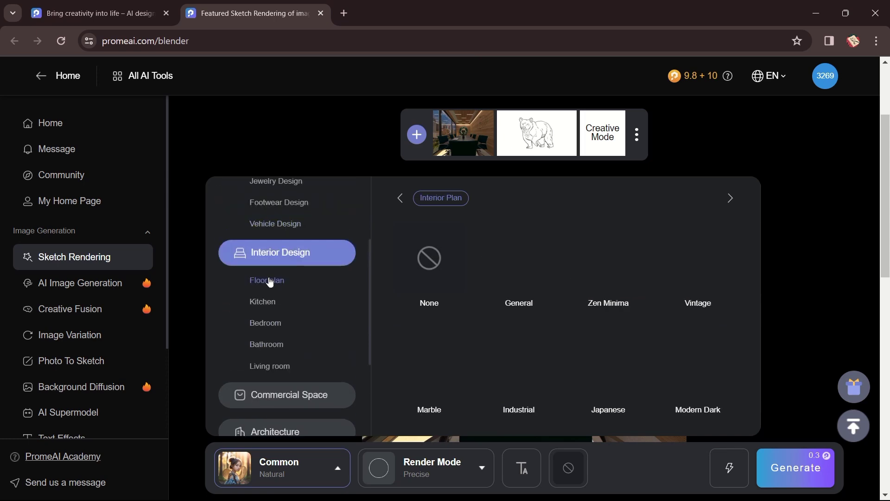
{"action": "left_click", "coordinate": [260, 305]}
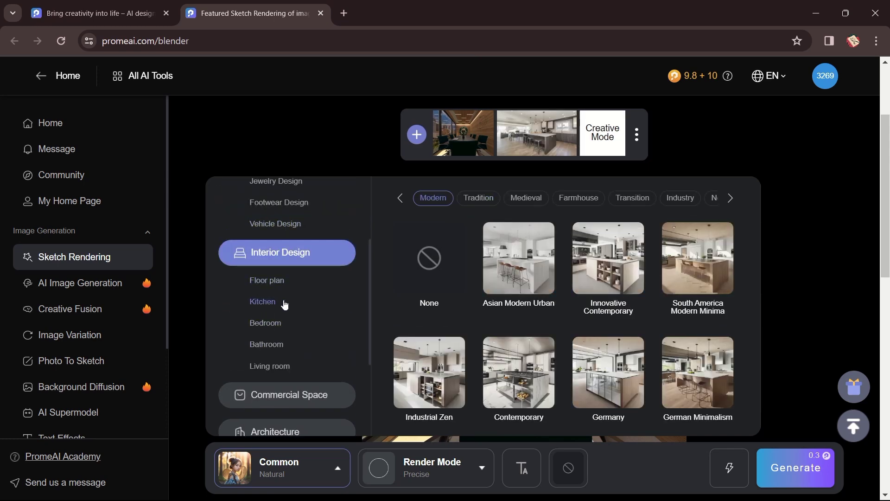
{"action": "left_click", "coordinate": [284, 346]}
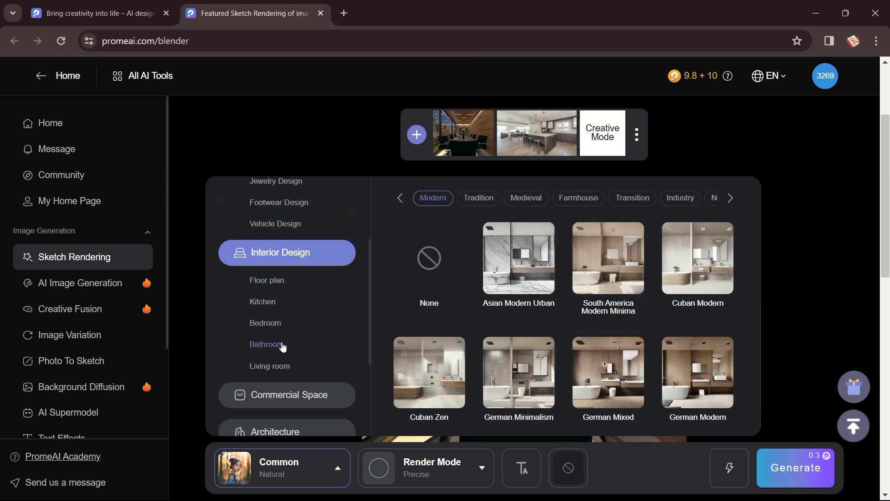
{"action": "left_click", "coordinate": [279, 285]}
{"action": "left_click", "coordinate": [269, 366]}
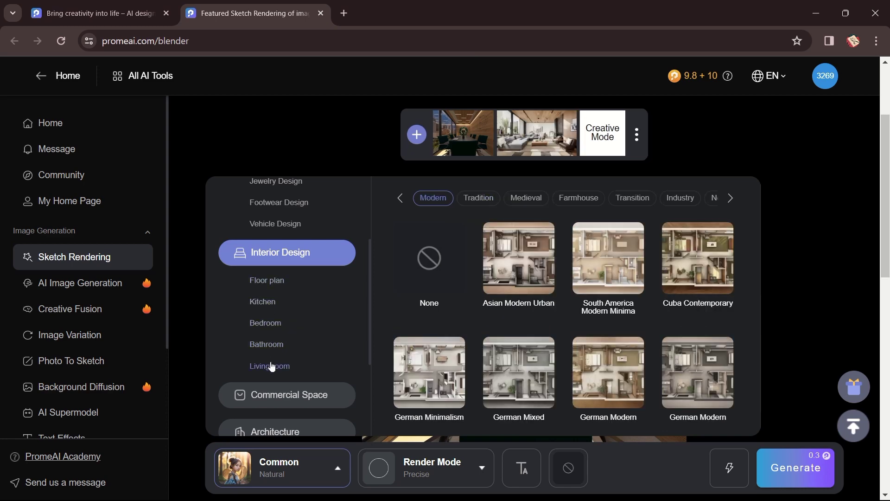
Review the Commercial Space styles, including those for working spaces and shopping malls.
{"action": "scroll", "coordinate": [274, 353], "scroll_direction": "down", "scroll_amount": 1}
{"action": "left_click", "coordinate": [267, 340]}
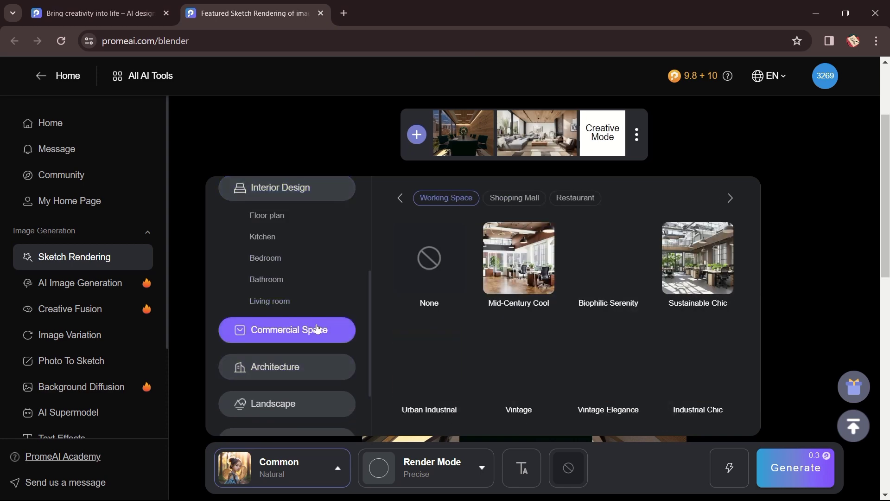
{"action": "mouse_move", "coordinate": [501, 299]}
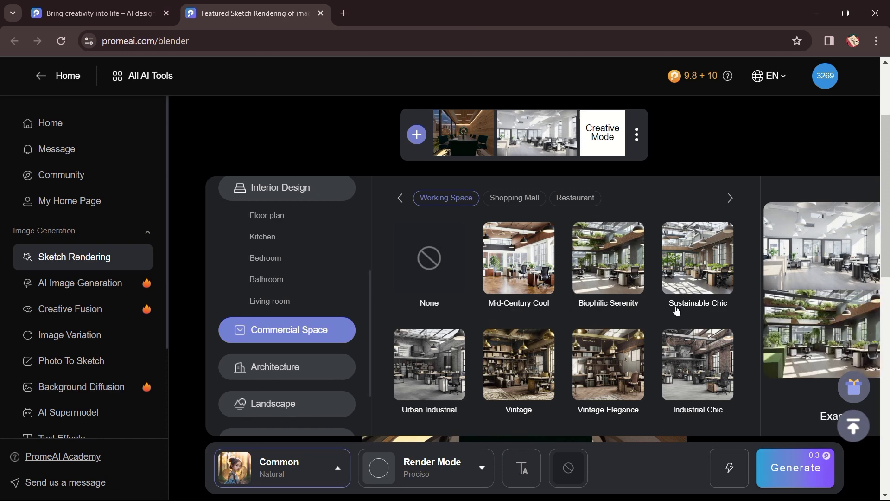
{"action": "scroll", "coordinate": [624, 312], "scroll_direction": "down", "scroll_amount": 3}
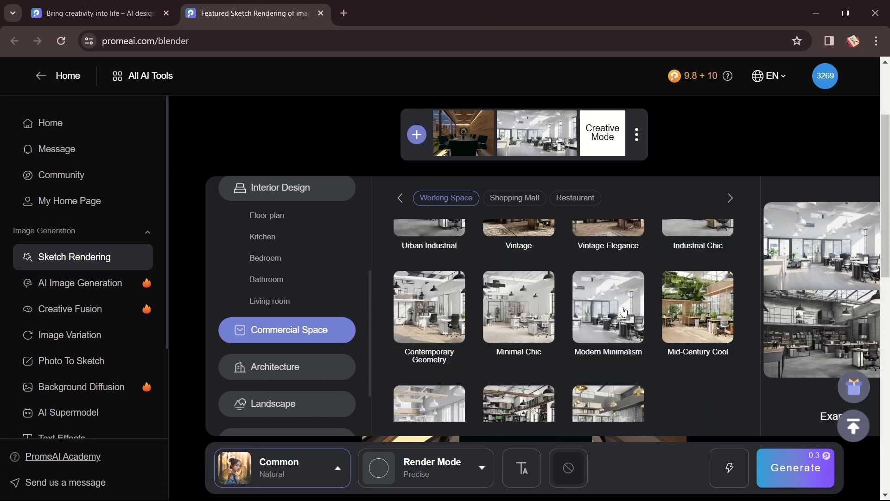
{"action": "scroll", "coordinate": [624, 313], "scroll_direction": "down", "scroll_amount": 5}
Expand the Architecture category and look through its building types, from General and Commercial Residential to Urban Planning.
{"action": "left_click", "coordinate": [312, 366]}
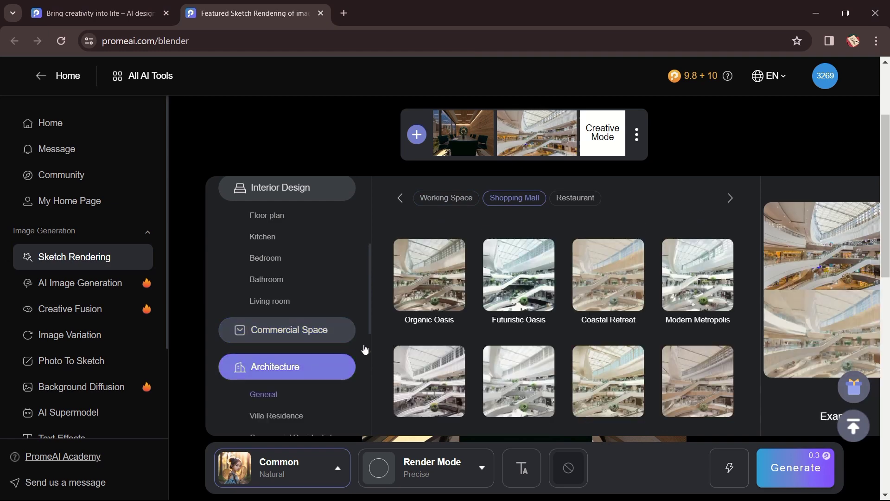
{"action": "scroll", "coordinate": [365, 350], "scroll_direction": "down", "scroll_amount": 2}
{"action": "left_click", "coordinate": [285, 309]}
{"action": "left_click", "coordinate": [291, 307]}
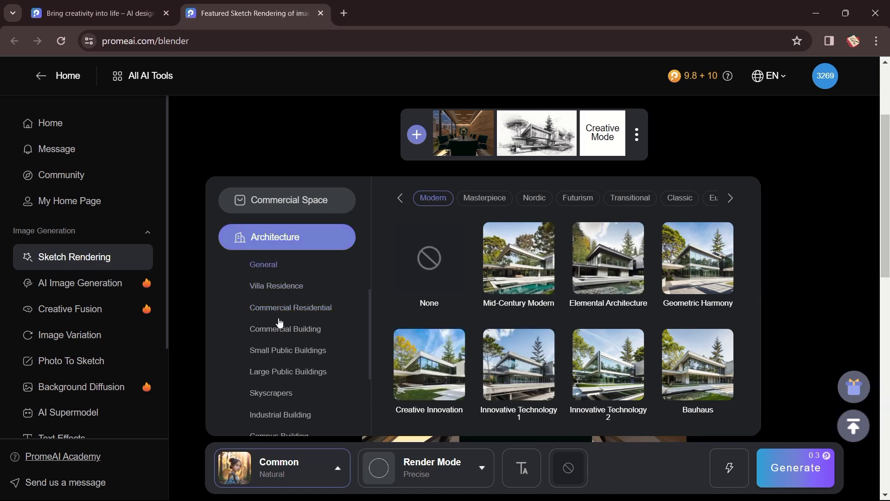
{"action": "scroll", "coordinate": [280, 303], "scroll_direction": "down", "scroll_amount": 2}
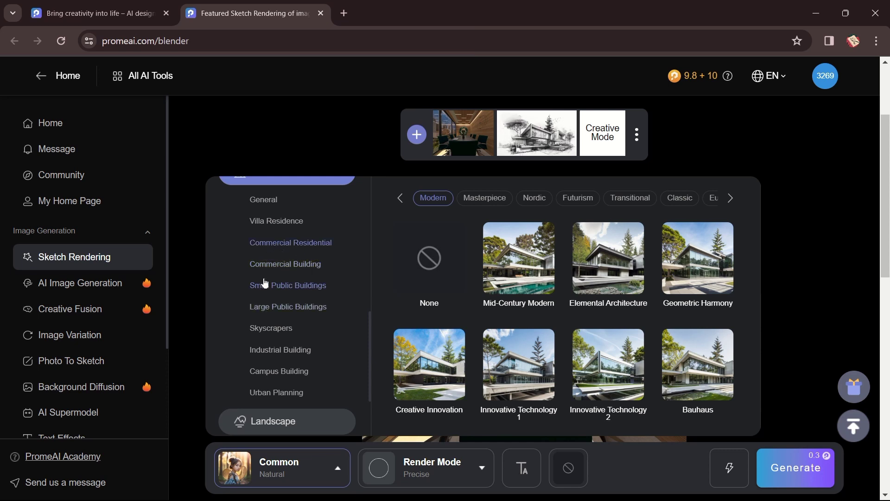
{"action": "left_click", "coordinate": [273, 199]}
{"action": "scroll", "coordinate": [284, 360], "scroll_direction": "down", "scroll_amount": 2}
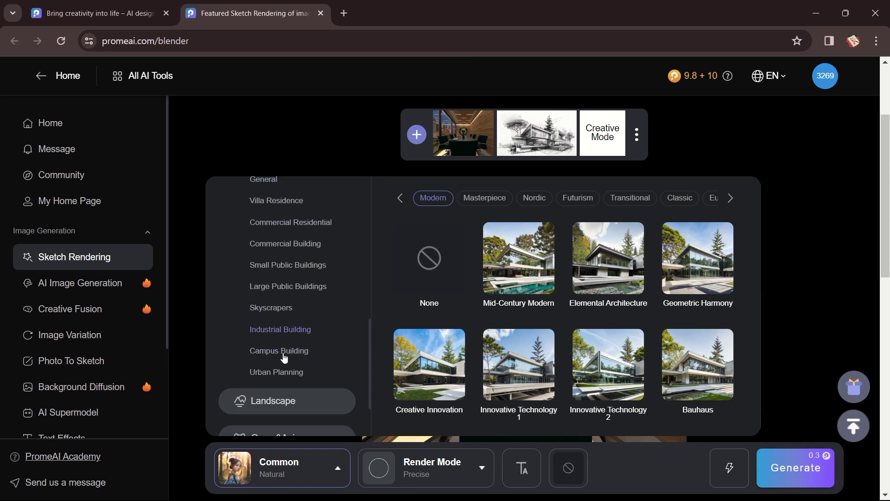
View the Villa Residence styles under Architecture and expand the Landscape category.
{"action": "scroll", "coordinate": [277, 276], "scroll_direction": "up", "scroll_amount": 3}
{"action": "left_click", "coordinate": [277, 285]}
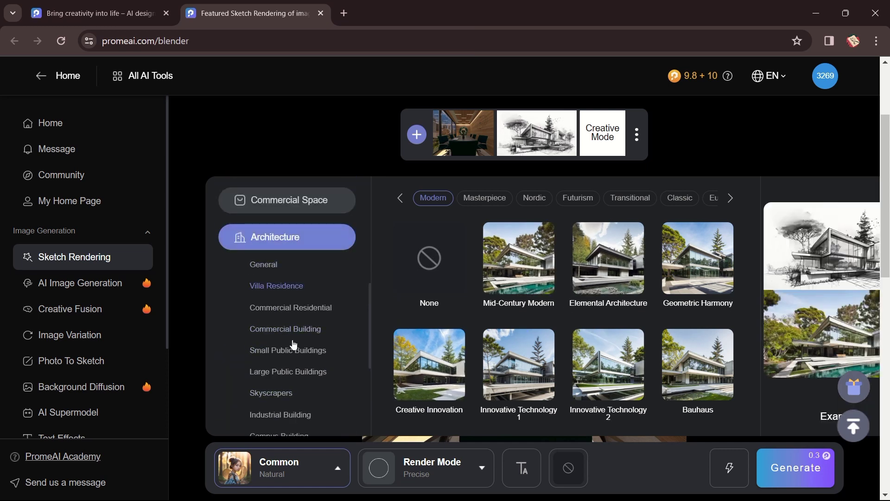
{"action": "scroll", "coordinate": [295, 342], "scroll_direction": "down", "scroll_amount": 3}
{"action": "left_click", "coordinate": [293, 365]}
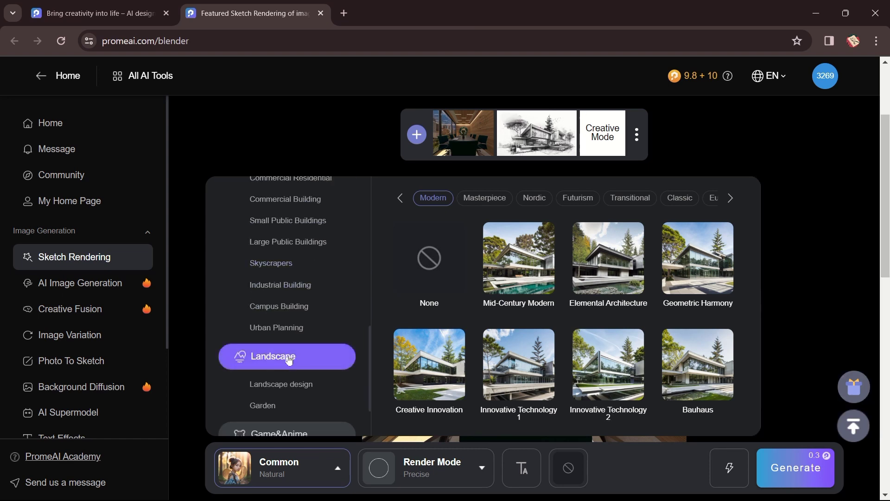
{"action": "scroll", "coordinate": [288, 360], "scroll_direction": "down", "scroll_amount": 2}
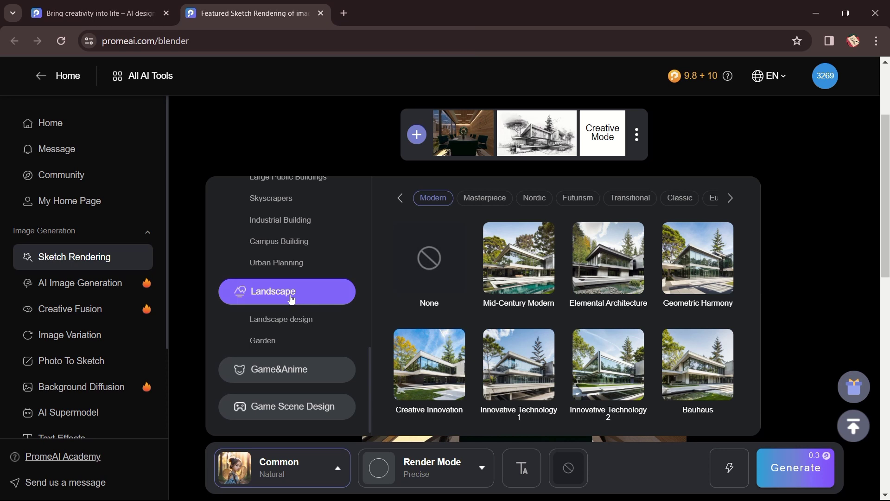
{"action": "scroll", "coordinate": [292, 302], "scroll_direction": "down", "scroll_amount": 1}
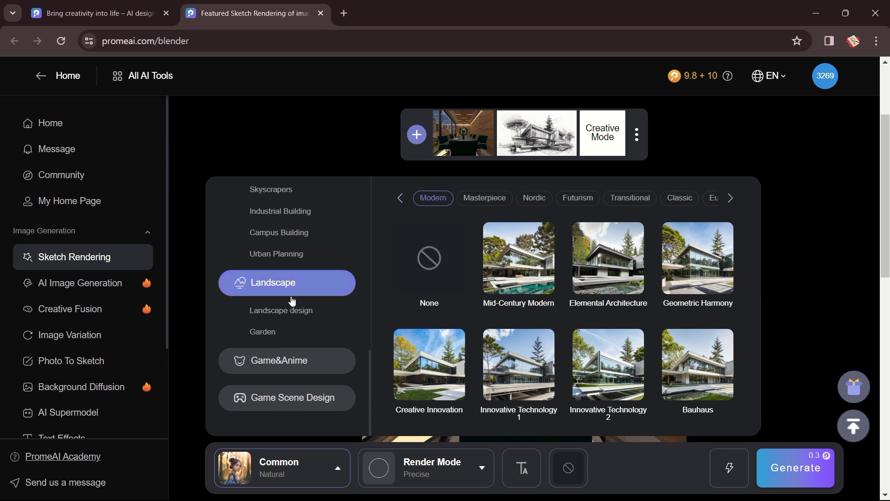
Look through the Landscape design styles, including Landscape Plan and Landscape space types, and the Garden styles.
{"action": "left_click", "coordinate": [289, 309]}
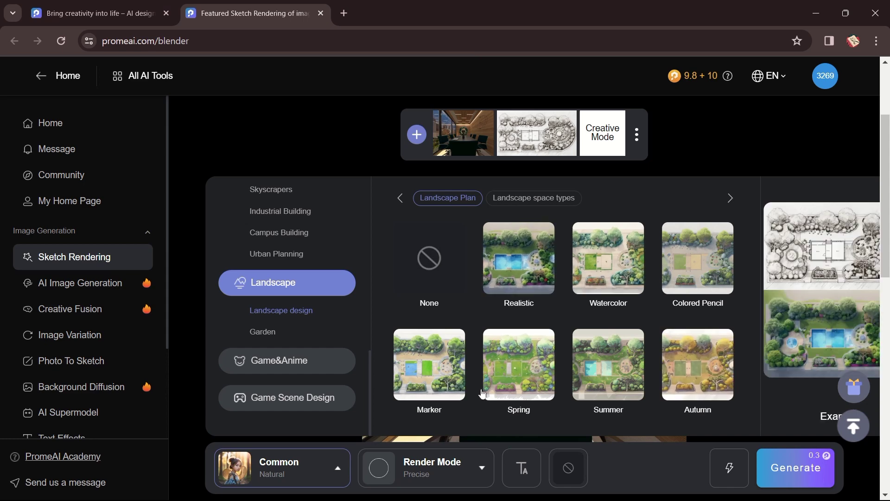
{"action": "scroll", "coordinate": [482, 393], "scroll_direction": "down", "scroll_amount": 6}
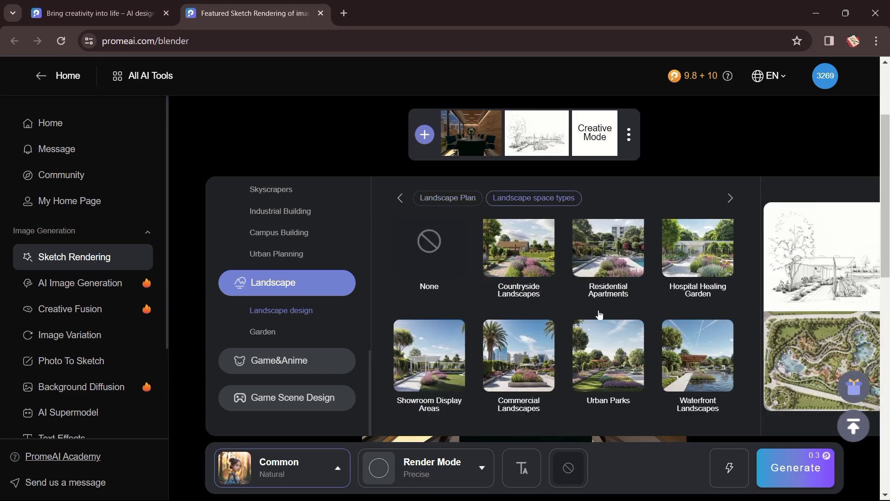
{"action": "scroll", "coordinate": [598, 320], "scroll_direction": "up", "scroll_amount": 2}
{"action": "scroll", "coordinate": [561, 336], "scroll_direction": "down", "scroll_amount": 5}
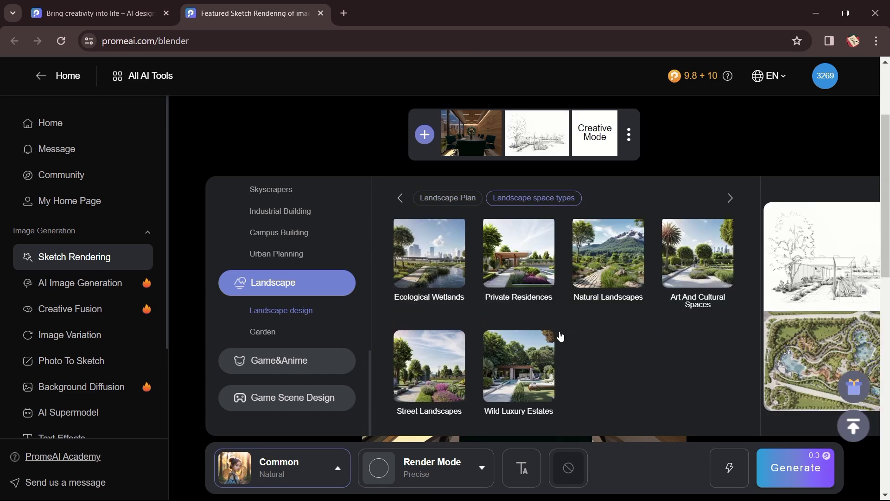
{"action": "left_click", "coordinate": [281, 311]}
{"action": "left_click", "coordinate": [263, 332]}
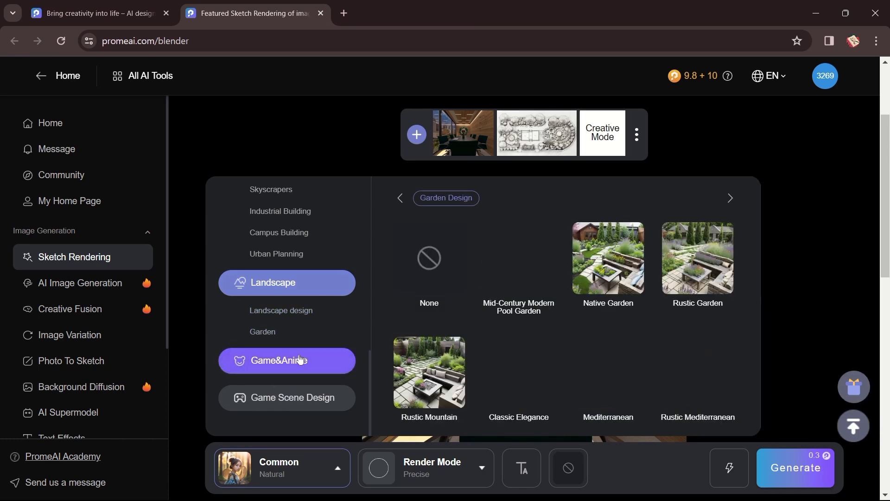
Review the Game&Anime styles and the Game Scene Design styles.
{"action": "left_click", "coordinate": [299, 360]}
{"action": "scroll", "coordinate": [635, 342], "scroll_direction": "down", "scroll_amount": 3}
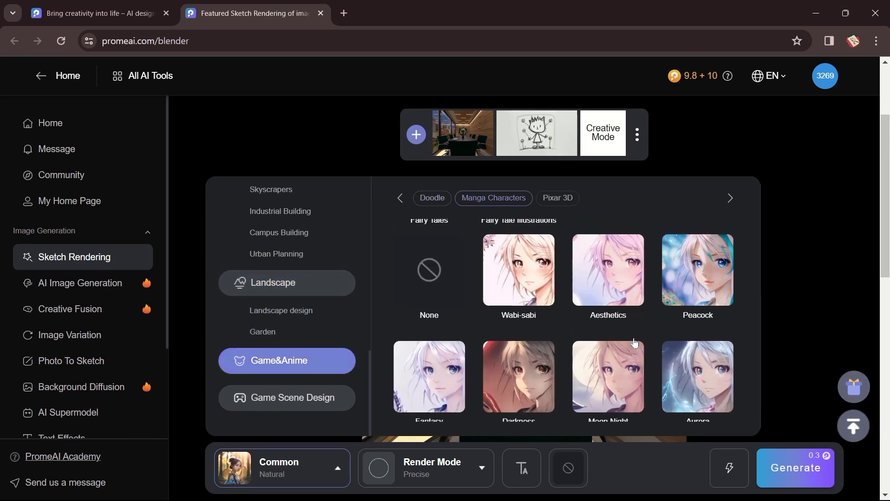
{"action": "scroll", "coordinate": [635, 342], "scroll_direction": "down", "scroll_amount": 2}
{"action": "left_click", "coordinate": [256, 398]}
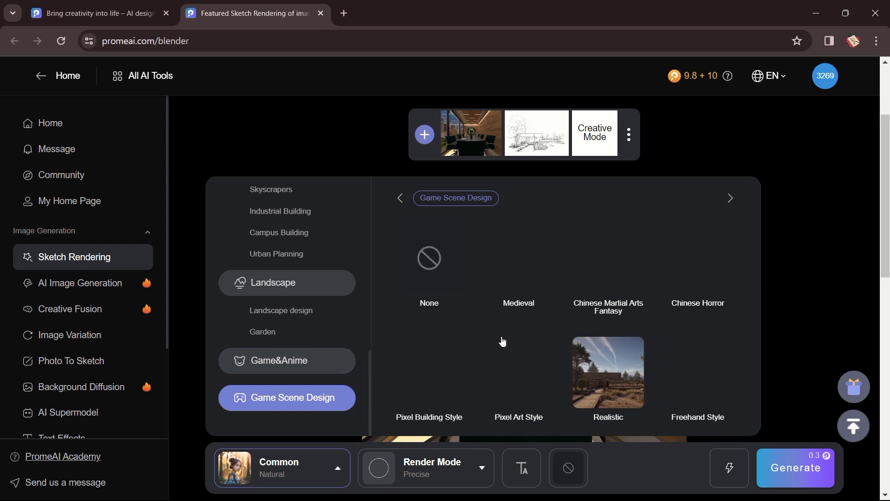
Return to the Interior Design category, compare its Floor plan and Living room styles, and close the style choices.
{"action": "scroll", "coordinate": [333, 364], "scroll_direction": "up", "scroll_amount": 10}
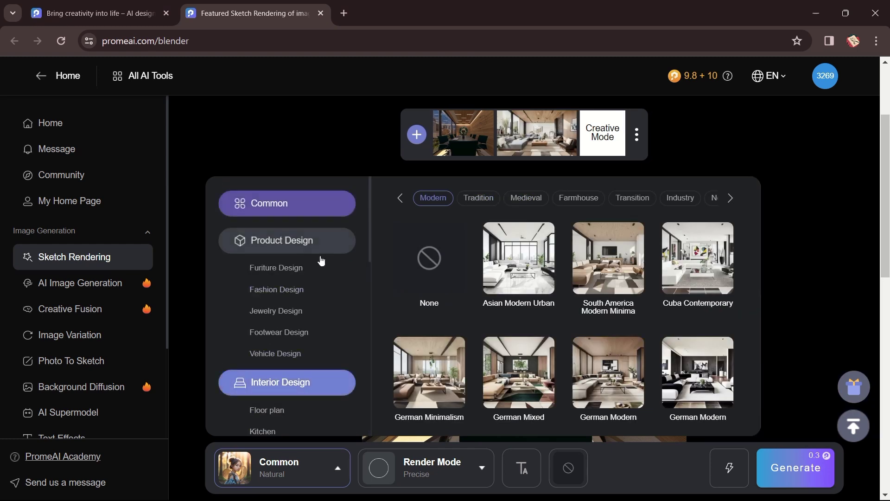
{"action": "scroll", "coordinate": [288, 243], "scroll_direction": "down", "scroll_amount": 2}
{"action": "left_click", "coordinate": [280, 318]}
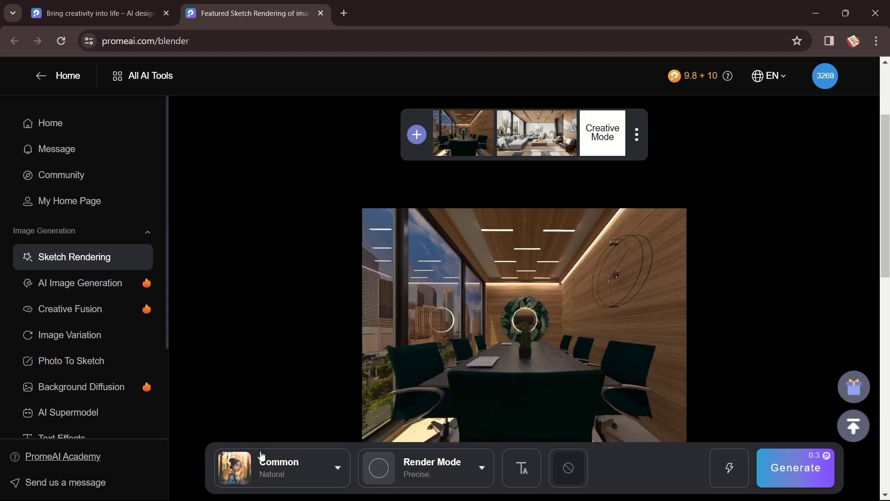
{"action": "mouse_move", "coordinate": [291, 467]}
{"action": "scroll", "coordinate": [278, 334], "scroll_direction": "down", "scroll_amount": 2}
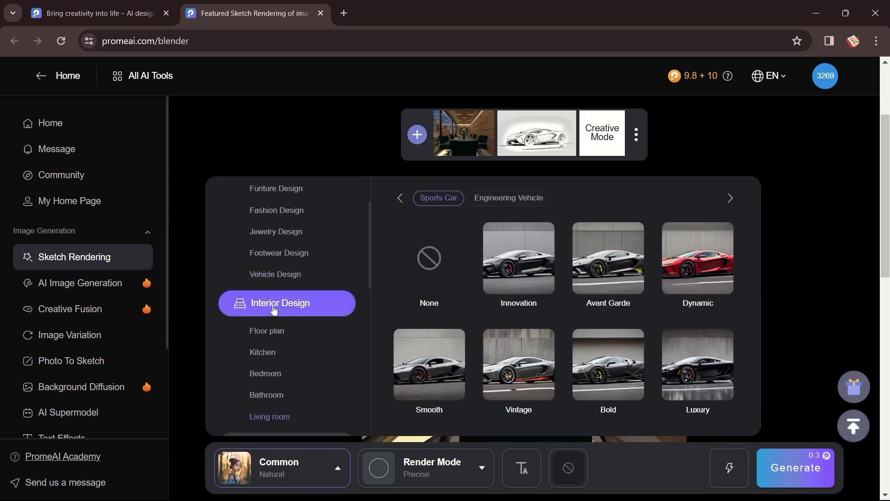
{"action": "left_click", "coordinate": [281, 306]}
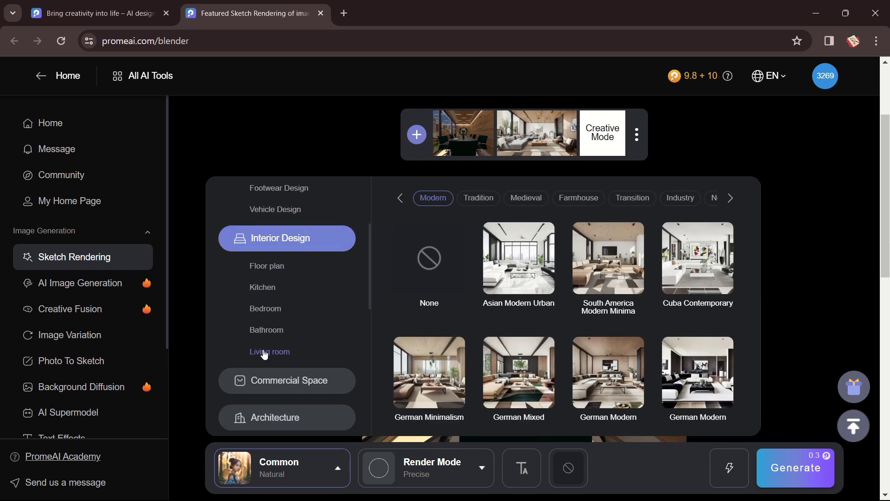
{"action": "left_click", "coordinate": [259, 266]}
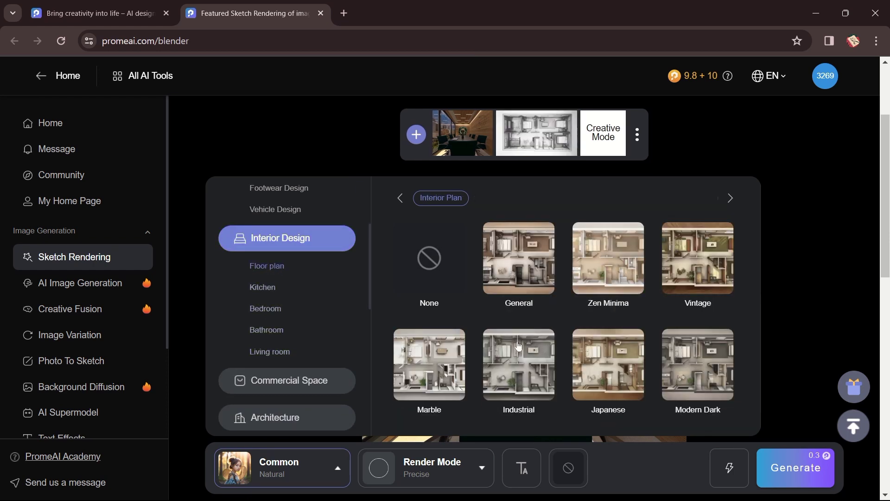
{"action": "mouse_move", "coordinate": [512, 257]}
{"action": "left_click", "coordinate": [268, 352]}
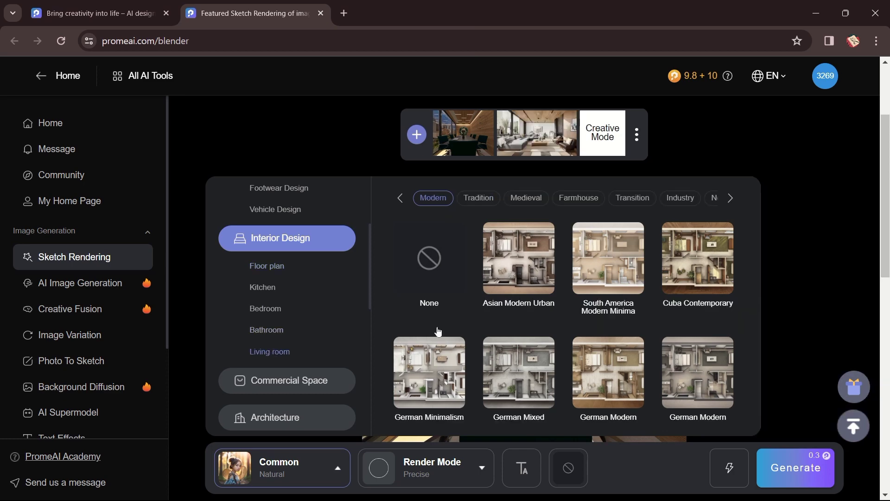
{"action": "left_click", "coordinate": [679, 174]}
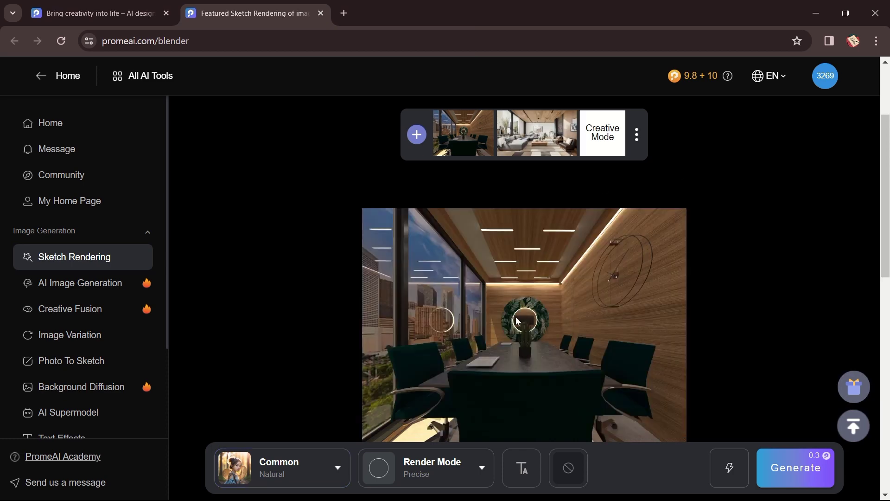
Browse the Living room styles under Interior Design and choose Cuba Tropical from the Tradition group.
{"action": "left_click", "coordinate": [300, 476]}
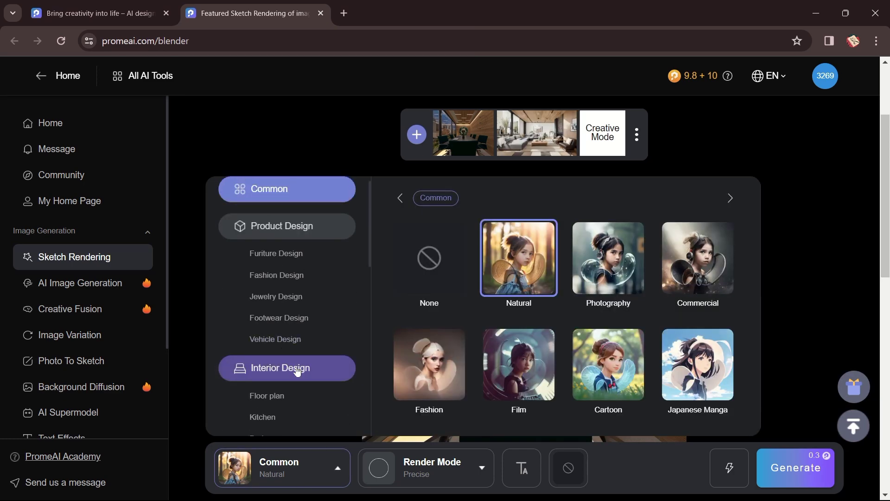
{"action": "scroll", "coordinate": [296, 371], "scroll_direction": "down", "scroll_amount": 1}
{"action": "left_click", "coordinate": [280, 416]}
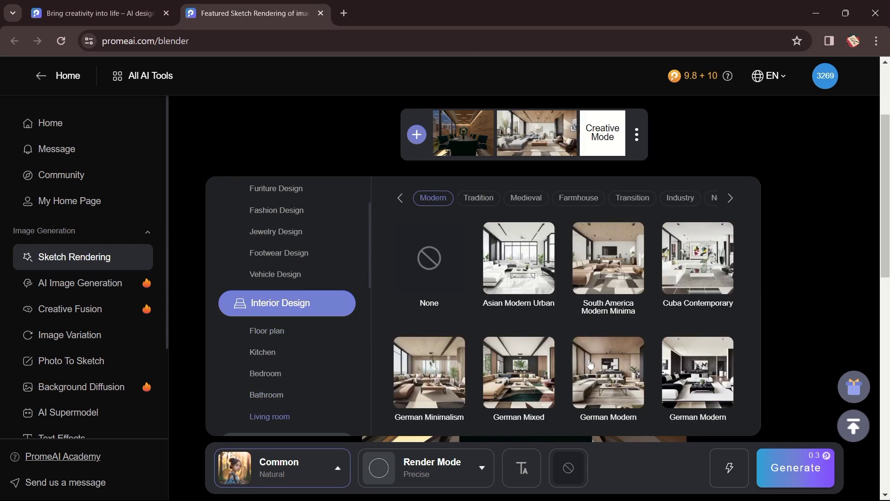
{"action": "scroll", "coordinate": [590, 364], "scroll_direction": "down", "scroll_amount": 4}
{"action": "scroll", "coordinate": [591, 364], "scroll_direction": "down", "scroll_amount": 1}
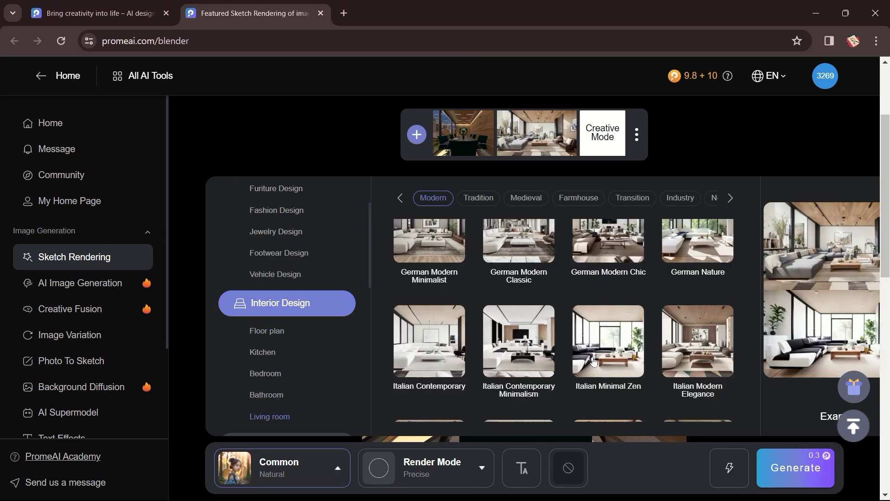
{"action": "scroll", "coordinate": [595, 361], "scroll_direction": "down", "scroll_amount": 8}
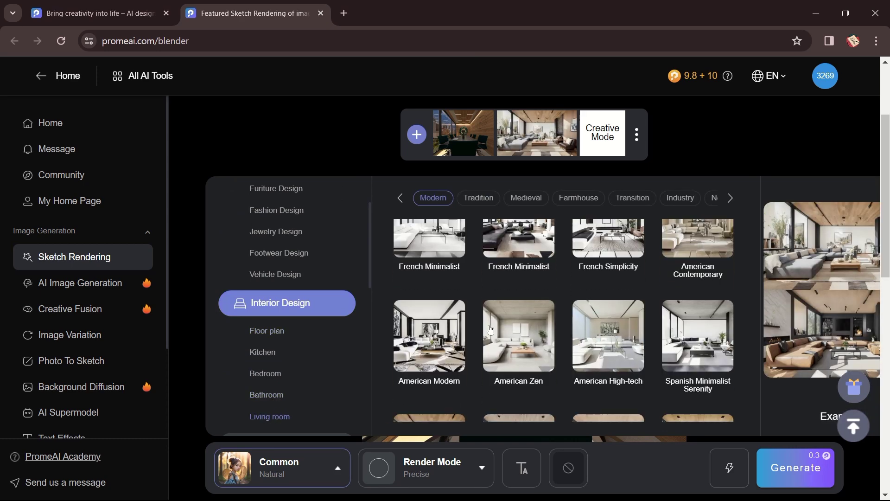
{"action": "scroll", "coordinate": [538, 385], "scroll_direction": "down", "scroll_amount": 2}
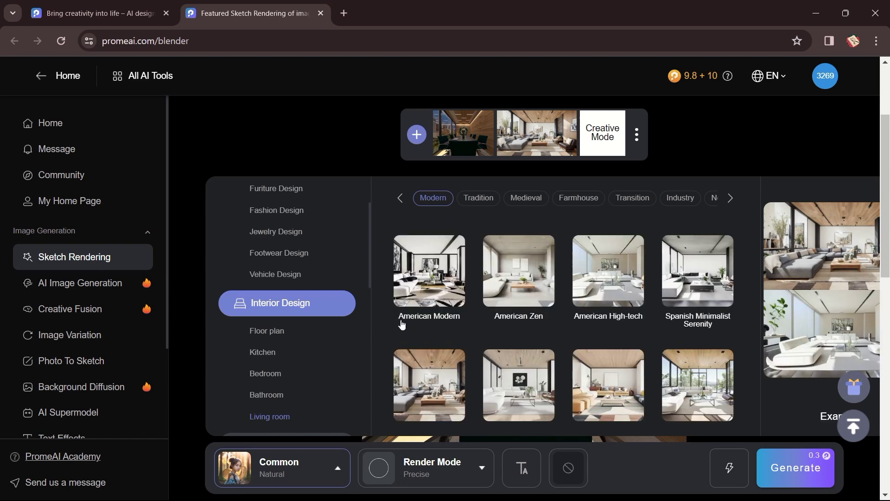
{"action": "scroll", "coordinate": [538, 381], "scroll_direction": "down", "scroll_amount": 4}
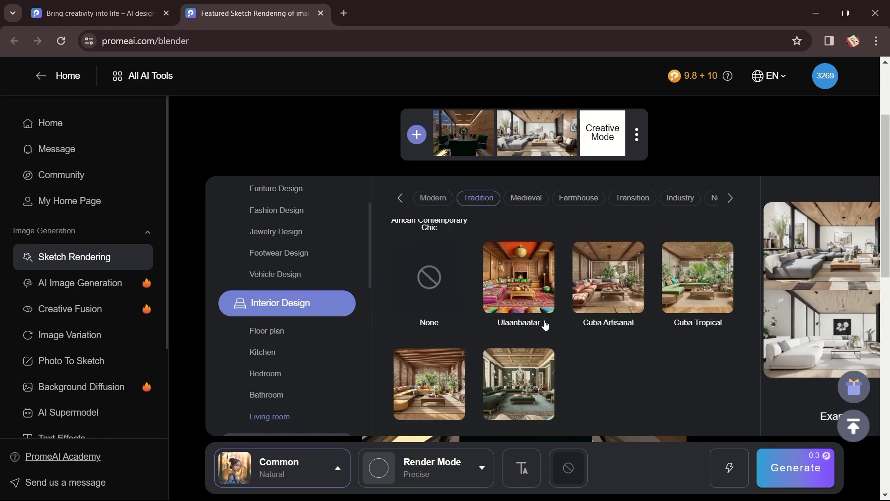
{"action": "scroll", "coordinate": [545, 330], "scroll_direction": "down", "scroll_amount": 1}
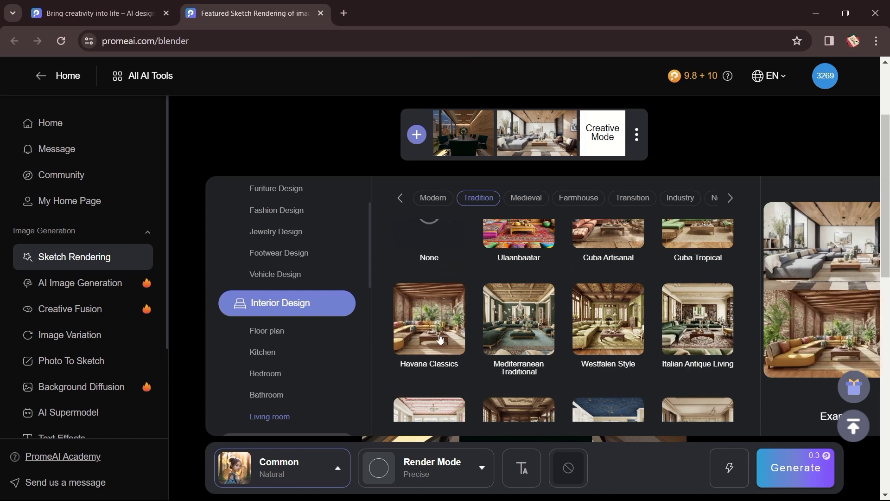
{"action": "scroll", "coordinate": [698, 320], "scroll_direction": "up", "scroll_amount": 1}
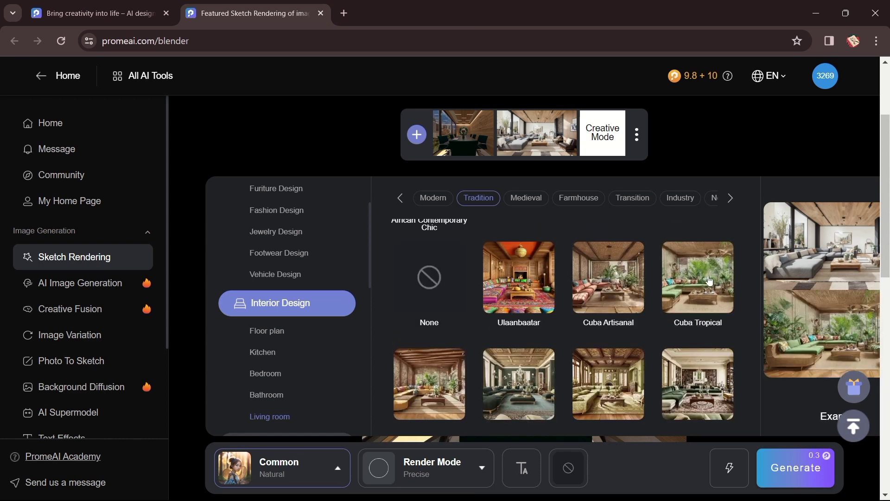
{"action": "left_click", "coordinate": [688, 287]}
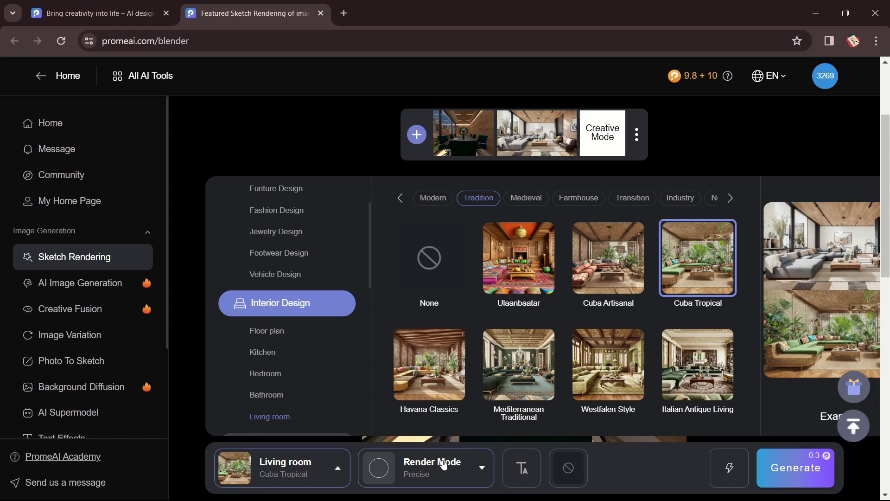
Try the Outline and Soft edge render modes, and set the render mode to Precision Concept.
{"action": "left_click", "coordinate": [444, 465]}
{"action": "scroll", "coordinate": [455, 311], "scroll_direction": "up", "scroll_amount": 1}
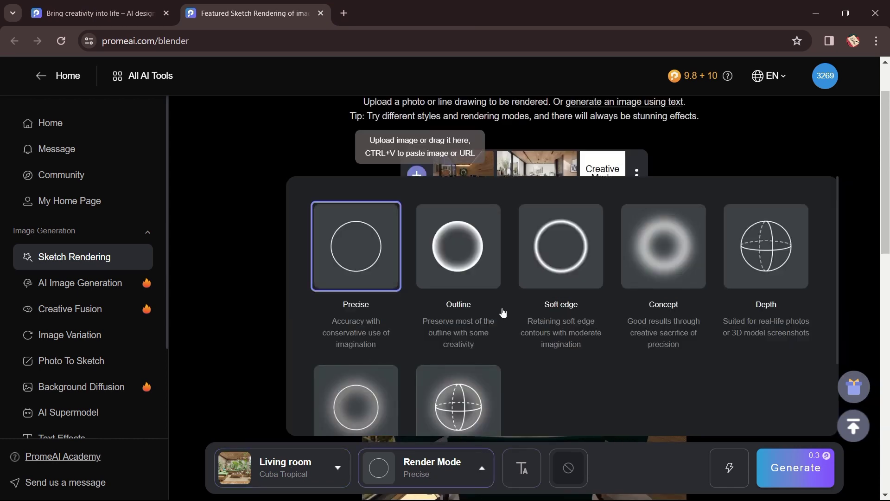
{"action": "scroll", "coordinate": [478, 323], "scroll_direction": "down", "scroll_amount": 2}
{"action": "scroll", "coordinate": [478, 323], "scroll_direction": "up", "scroll_amount": 1}
{"action": "left_click", "coordinate": [464, 252]}
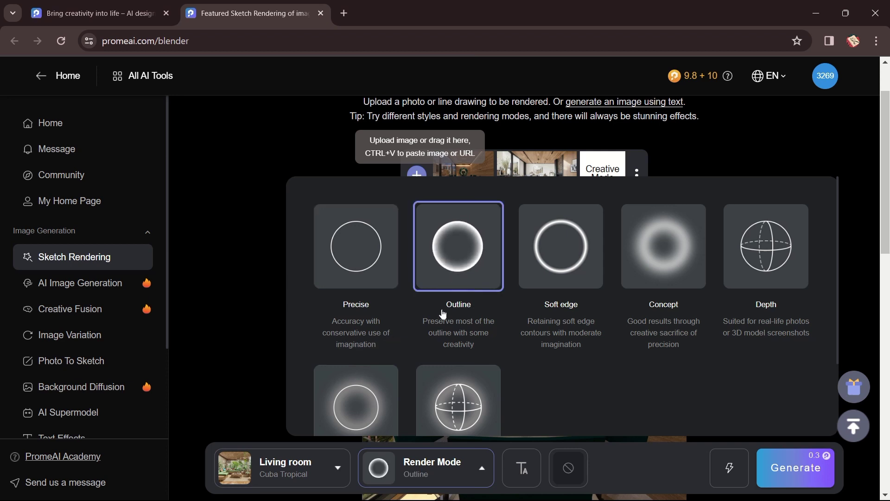
{"action": "left_click", "coordinate": [571, 288]}
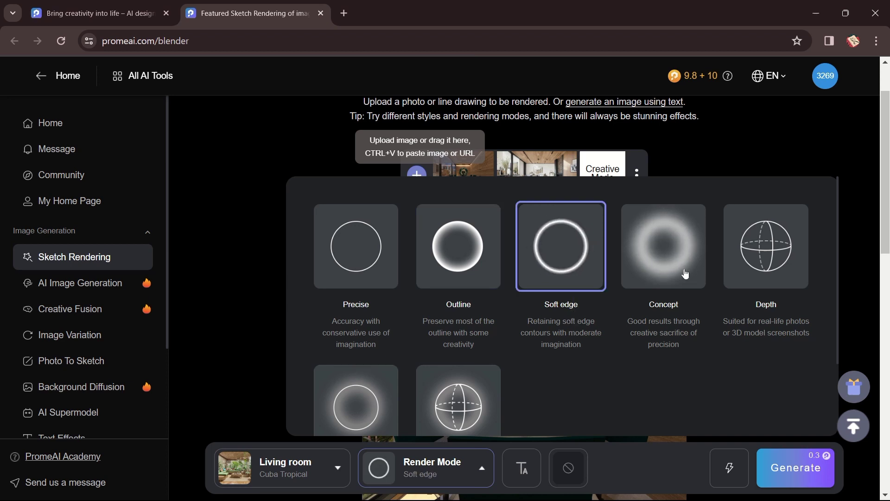
{"action": "scroll", "coordinate": [753, 251], "scroll_direction": "down", "scroll_amount": 1}
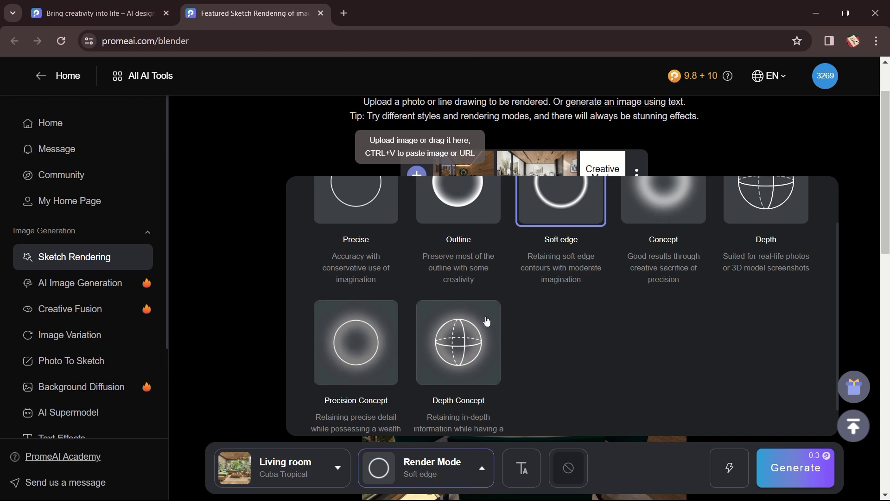
{"action": "left_click", "coordinate": [355, 360]}
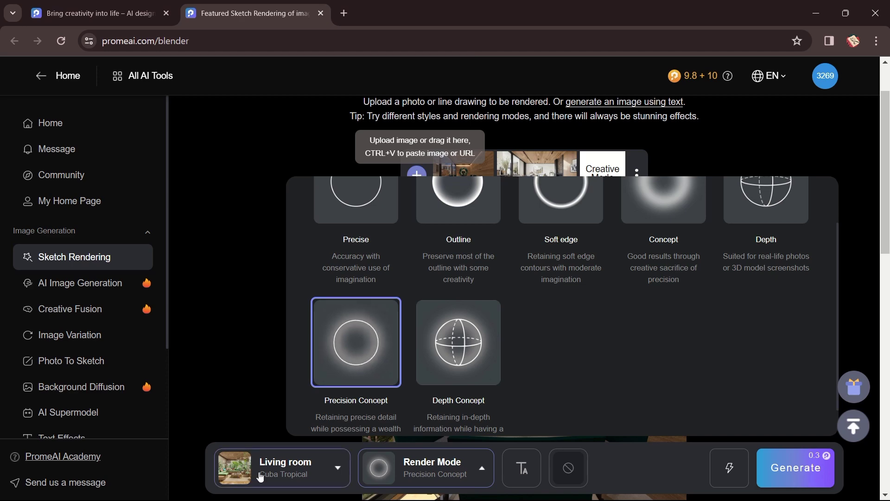
Review the selected Living room style and the selected render mode once more.
{"action": "left_click", "coordinate": [338, 468]}
{"action": "left_click", "coordinate": [411, 465]}
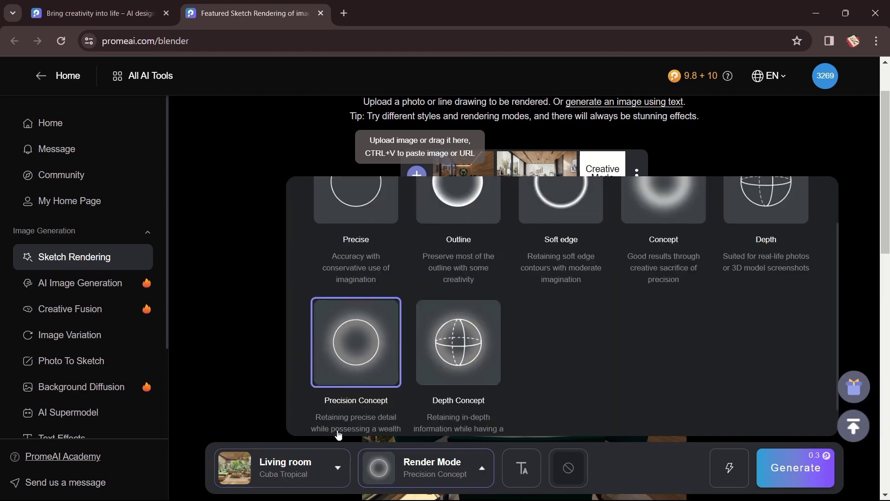
{"action": "left_click", "coordinate": [317, 462]}
{"action": "left_click", "coordinate": [408, 474]}
{"action": "left_click", "coordinate": [324, 473]}
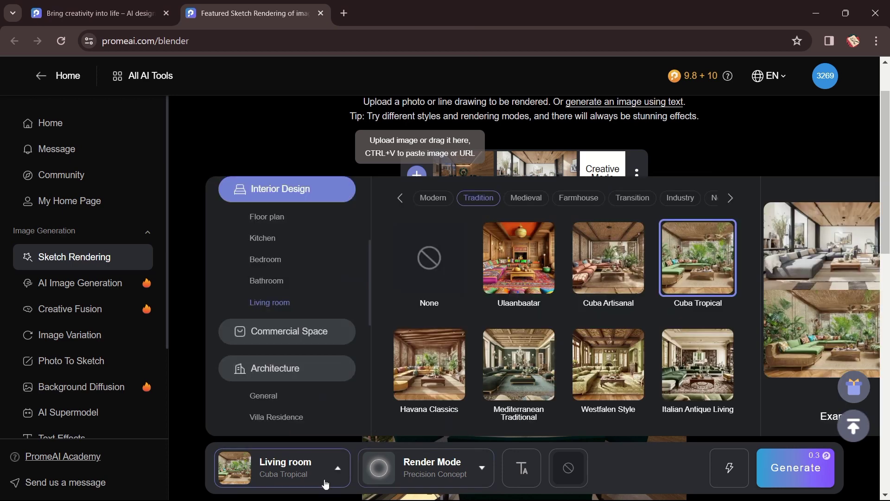
{"action": "left_click", "coordinate": [408, 473]}
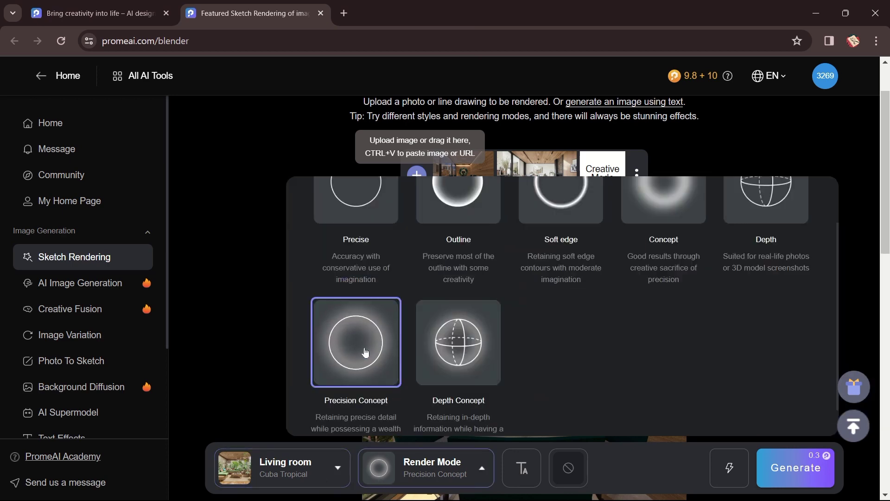
{"action": "scroll", "coordinate": [367, 355], "scroll_direction": "down", "scroll_amount": 1}
Enter "greenary , office chairs , a mirror ," as the positive prompt for the rendering.
{"action": "left_click", "coordinate": [517, 474]}
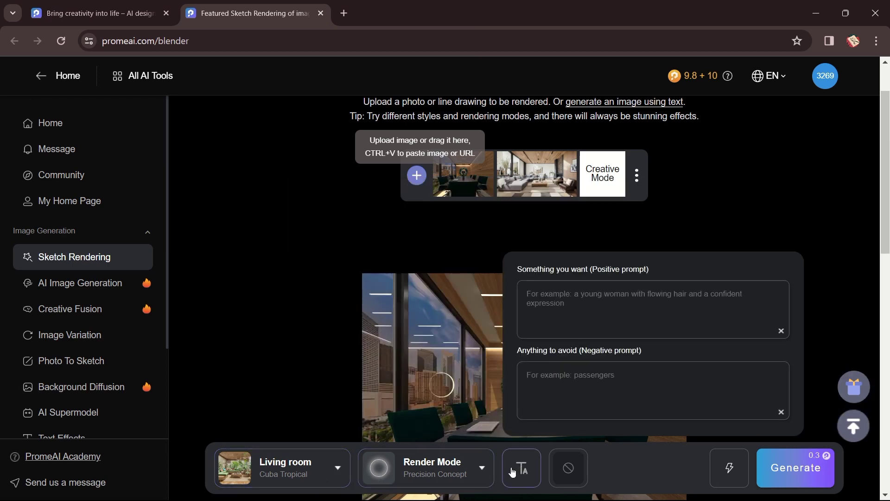
{"action": "left_click", "coordinate": [608, 292]}
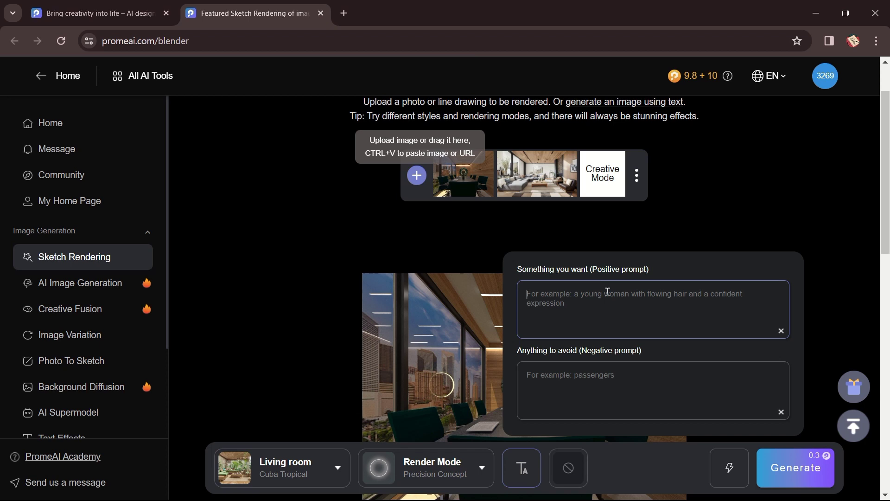
{"action": "type", "text": "g"}
{"action": "key", "text": "BackSpace"}
{"action": "type", "text": "gree"}
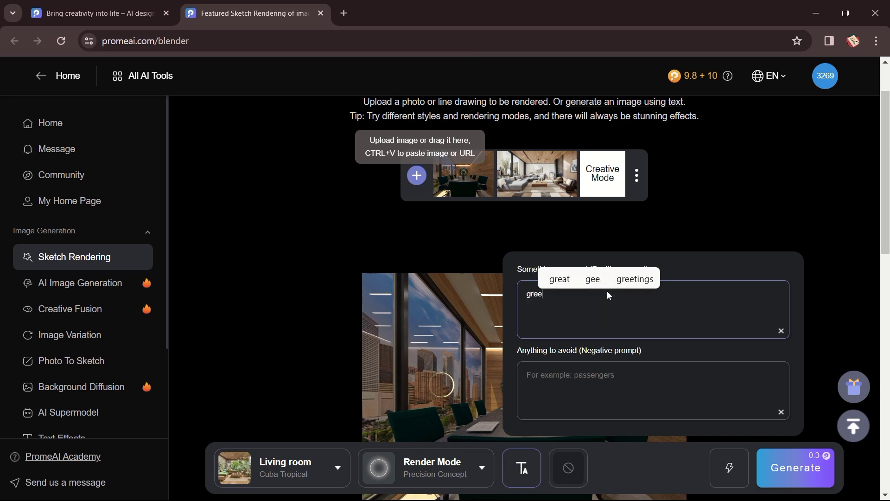
{"action": "type", "text": "nary ,"}
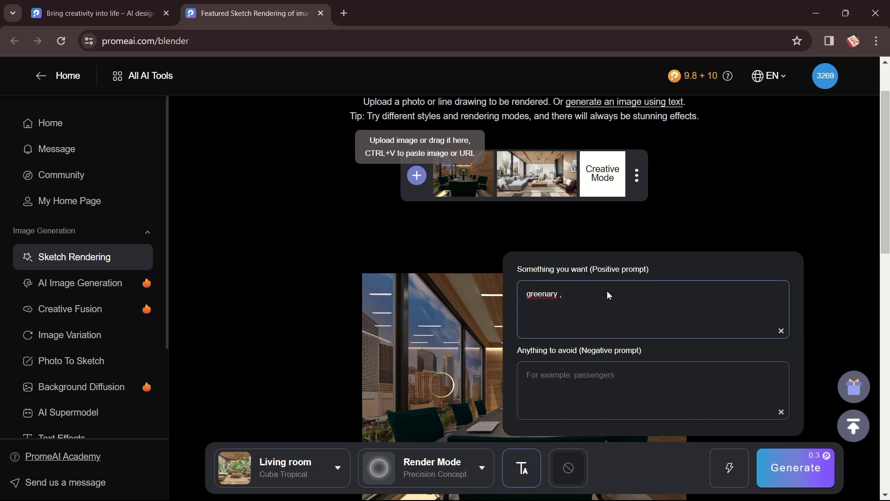
{"action": "type", "text": " woo"}
{"action": "key", "text": "BackSpace"}
{"action": "key", "text": "BackSpace"}
{"action": "key", "text": "BackSpace"}
{"action": "type", "text": "off"}
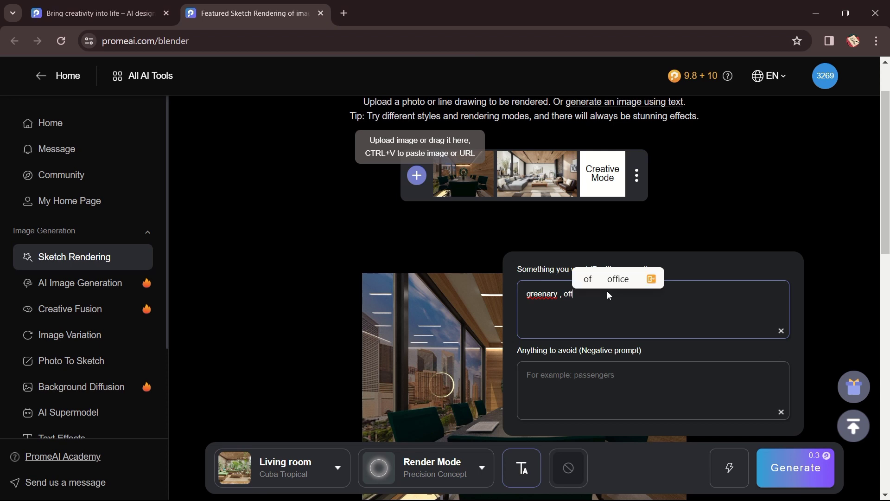
{"action": "type", "text": "ice chairs "}
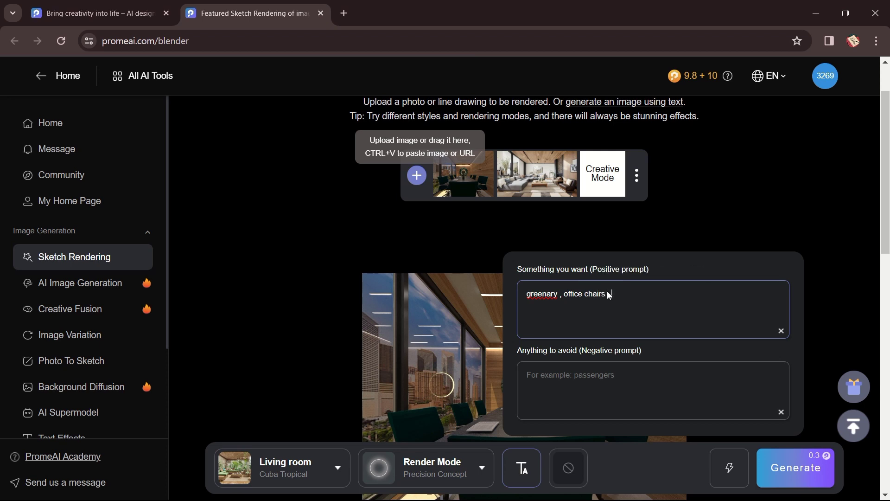
{"action": "type", "text": ", a mirror ,"}
Enter "marble tiles , lot of wood use" as the negative prompt and generate the renderings.
{"action": "left_click", "coordinate": [557, 379]}
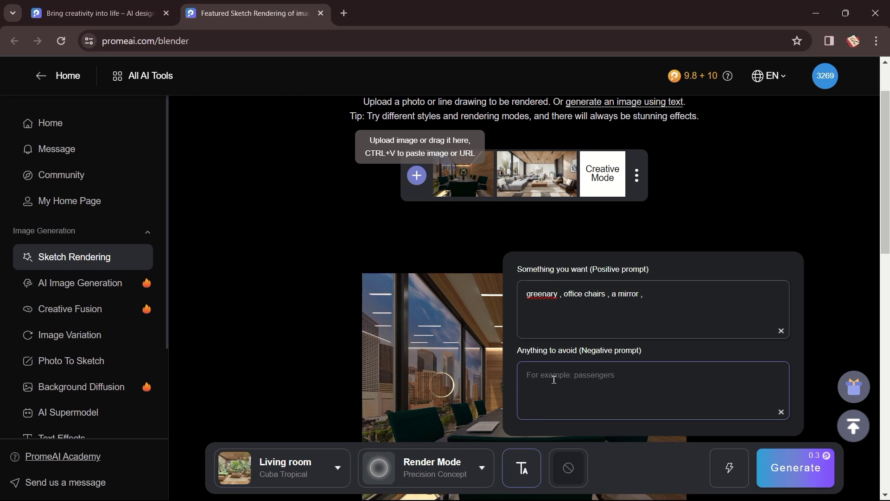
{"action": "type", "text": "marble"}
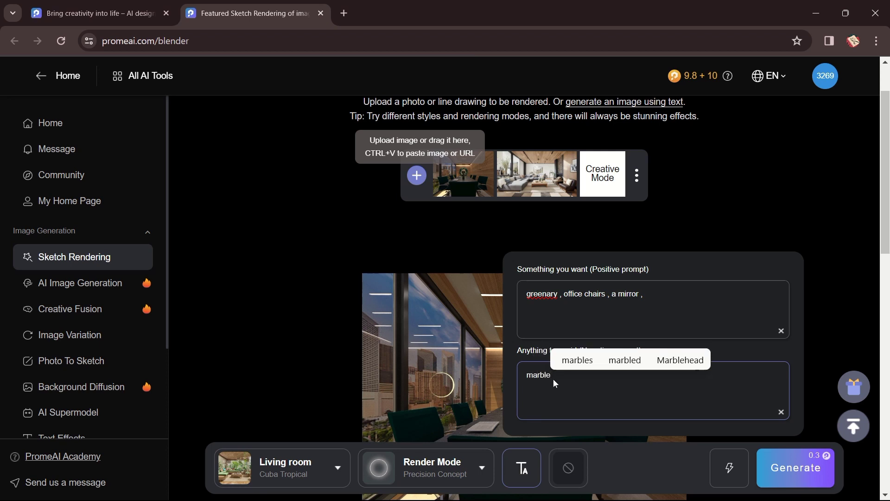
{"action": "type", "text": " tiles ,"}
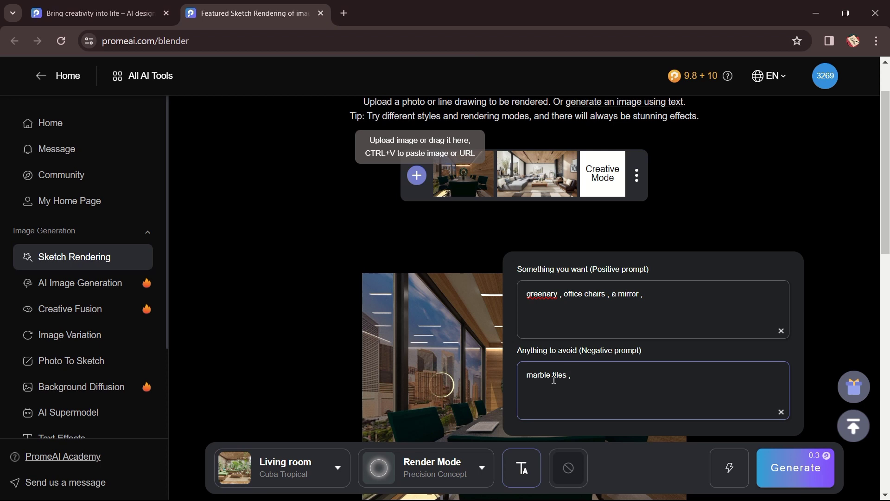
{"action": "type", "text": "lot of wo"}
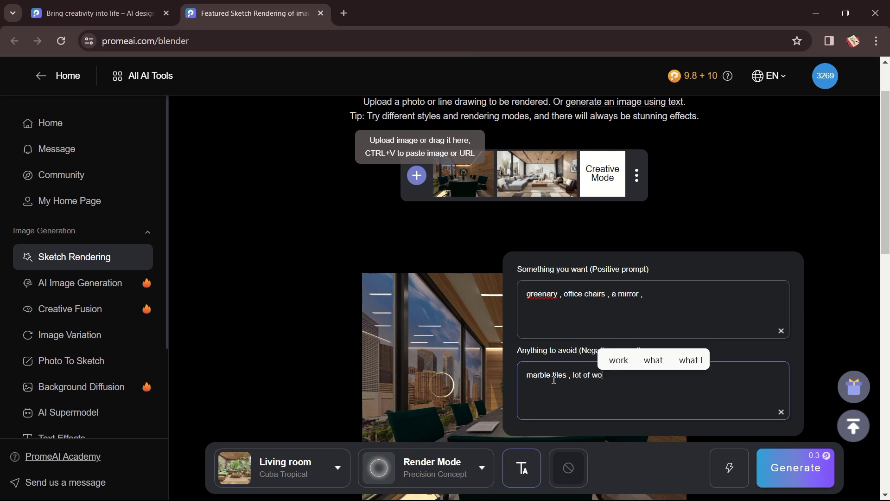
{"action": "type", "text": "od use"}
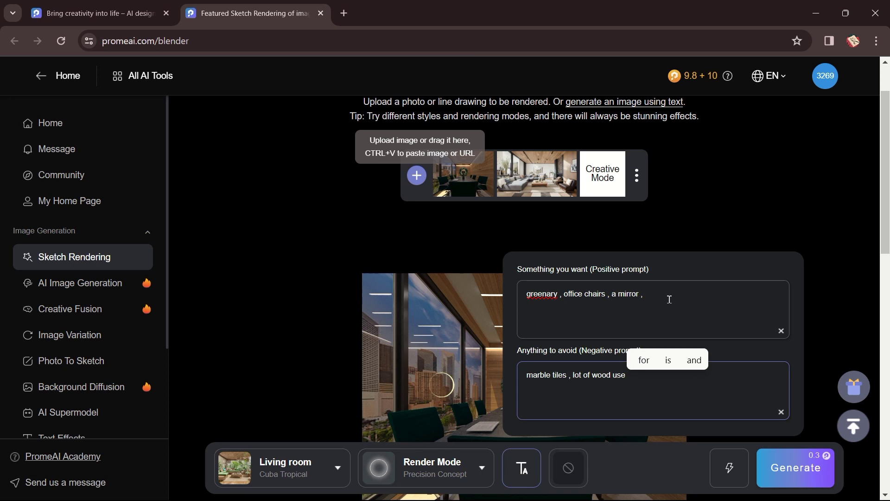
{"action": "left_click", "coordinate": [783, 232]}
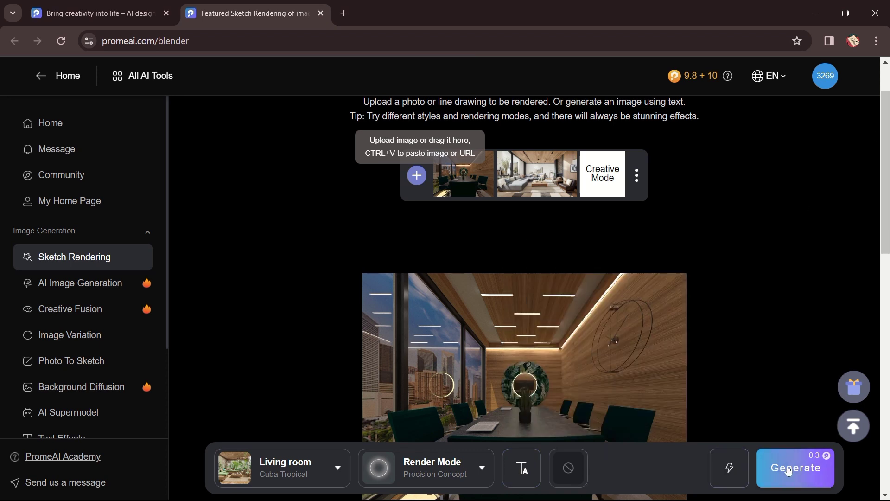
{"action": "left_click", "coordinate": [787, 471]}
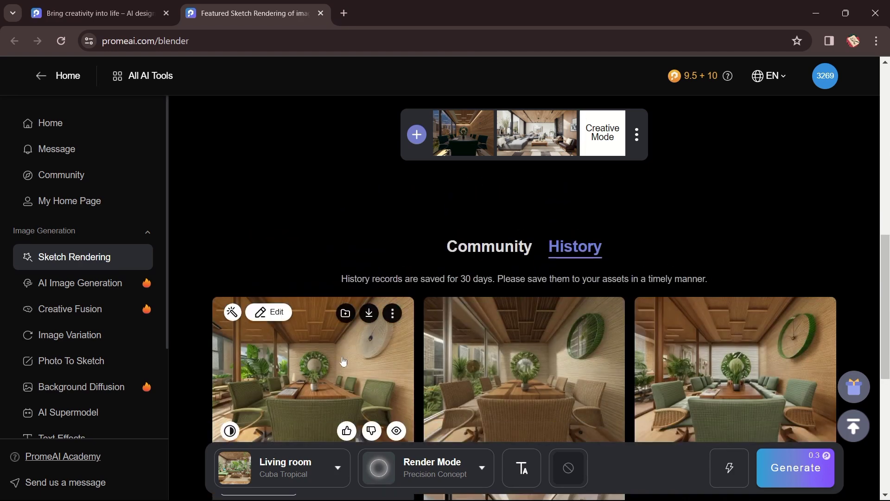
Open the first generated rendering and compare it with the original image in the Slider before/after view.
{"action": "left_click", "coordinate": [343, 361]}
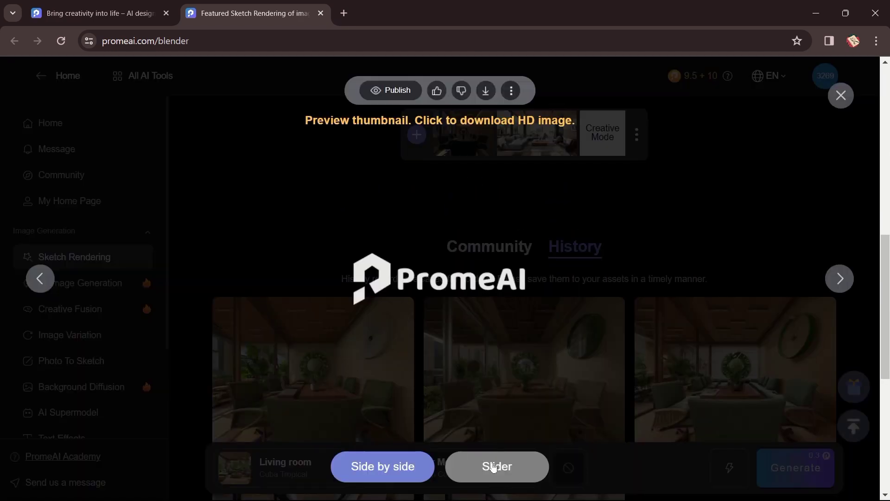
{"action": "left_click", "coordinate": [494, 468]}
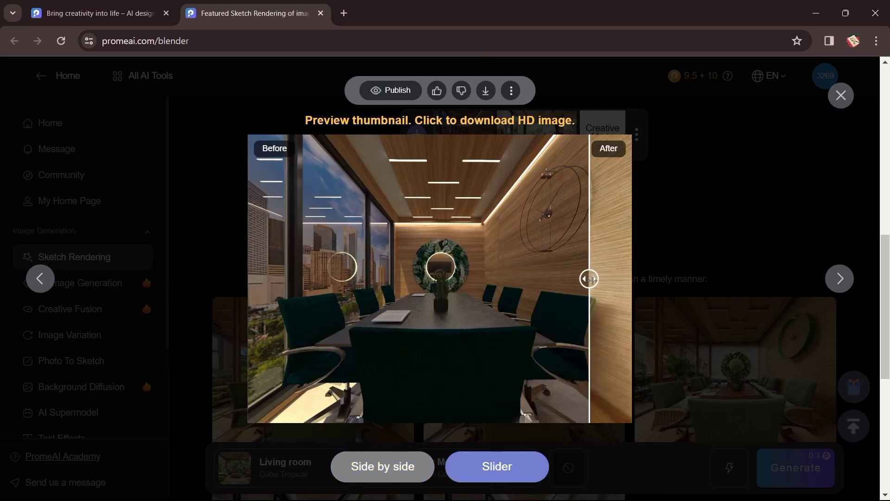
{"action": "left_click_drag", "start_coordinate": [590, 279], "coordinate": [624, 278]}
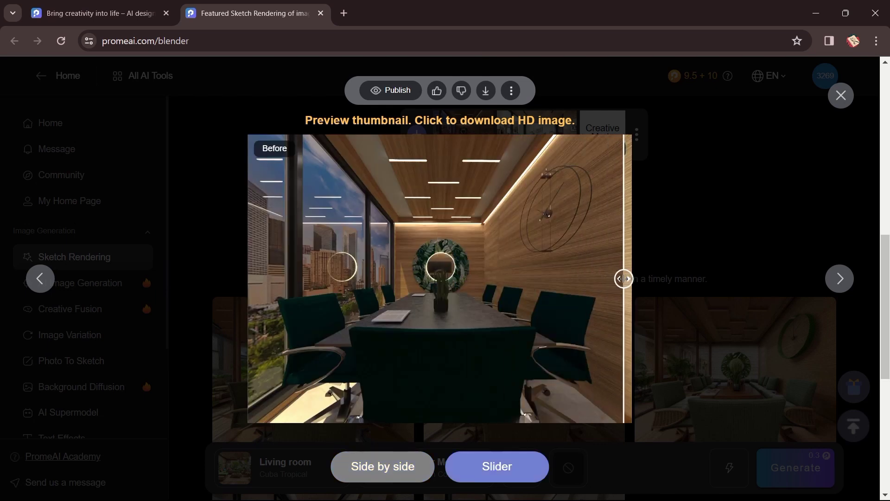
{"action": "left_click_drag", "start_coordinate": [623, 278], "coordinate": [249, 270]}
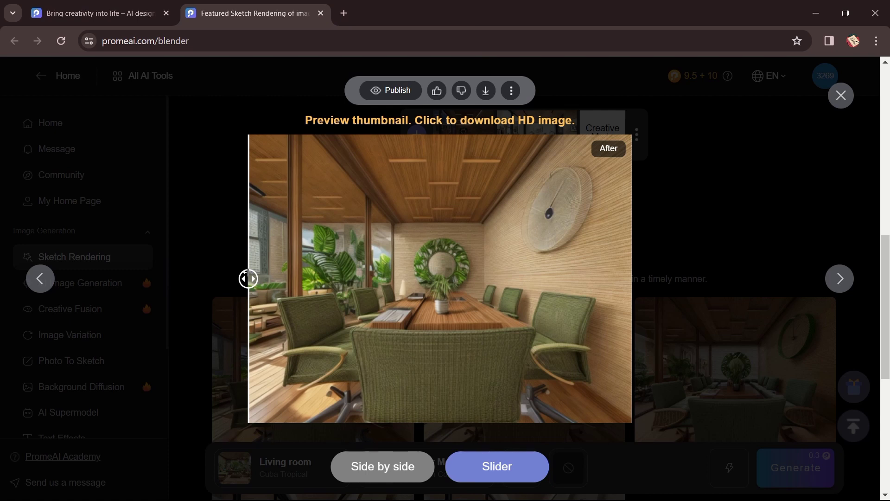
{"action": "left_click_drag", "start_coordinate": [247, 271], "coordinate": [251, 271]}
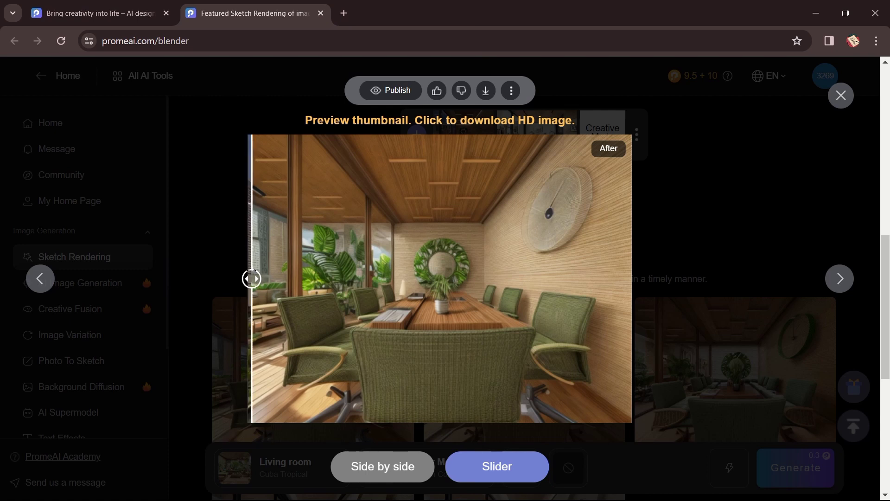
Compare the original and the first rendering side by side, enlarging the rendering to examine its details.
{"action": "left_click", "coordinate": [410, 468]}
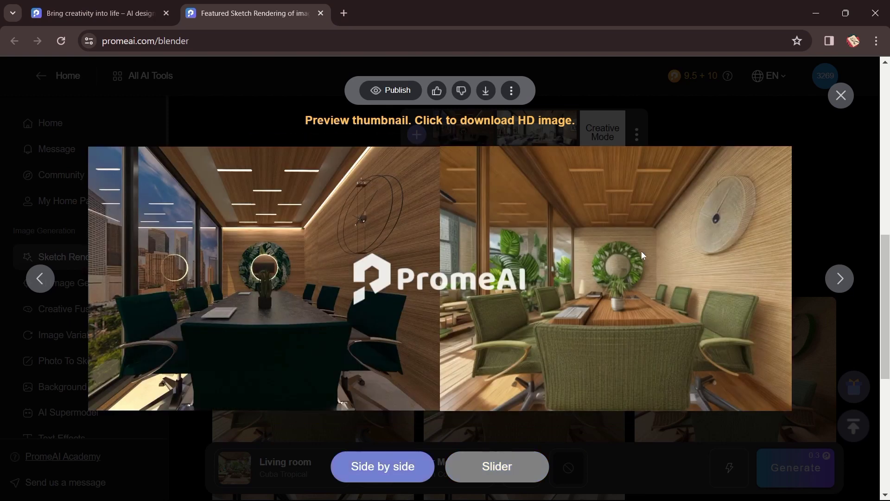
{"action": "left_click", "coordinate": [622, 283]}
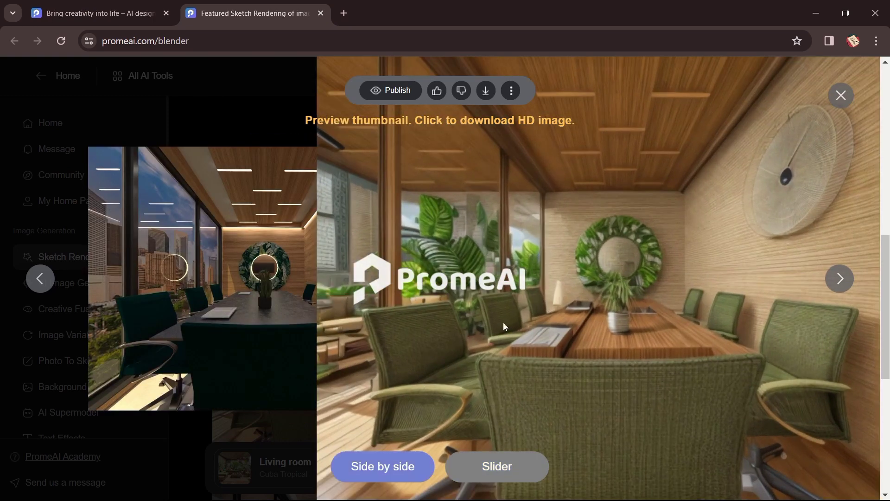
{"action": "left_click", "coordinate": [614, 381]}
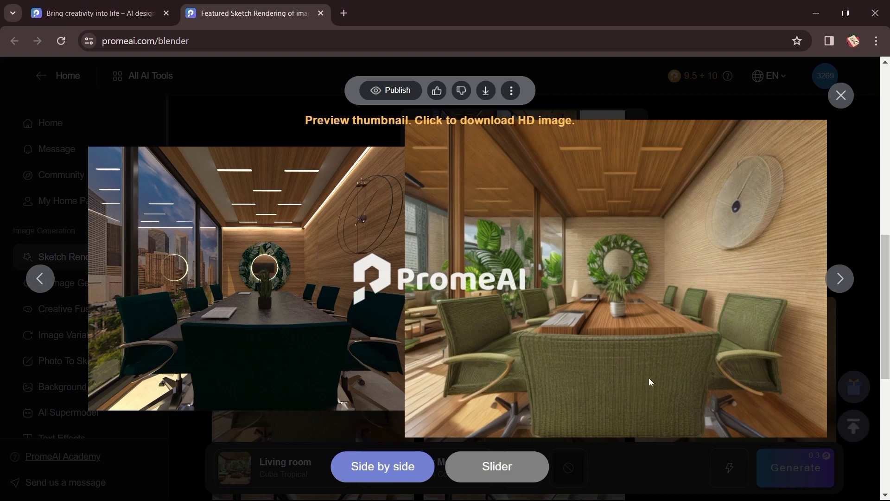
{"action": "left_click", "coordinate": [628, 361]}
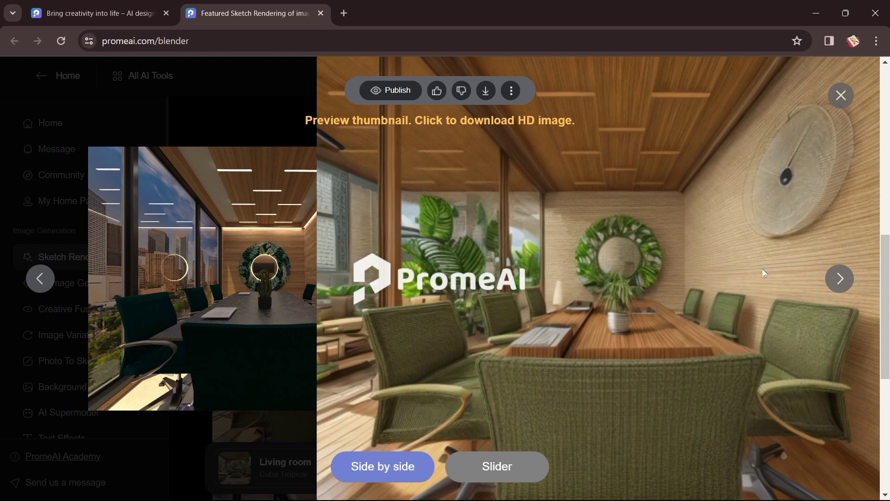
{"action": "left_click", "coordinate": [628, 156]}
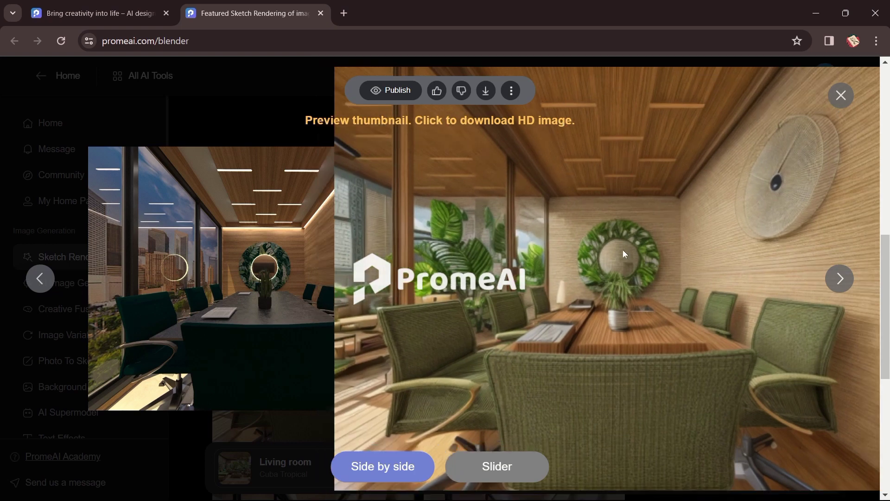
{"action": "left_click", "coordinate": [621, 366]}
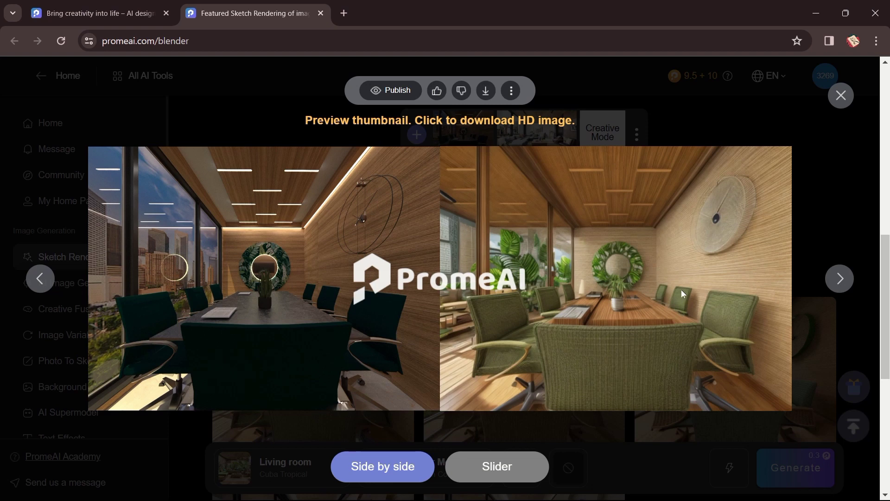
{"action": "left_click", "coordinate": [638, 259]}
{"action": "left_click", "coordinate": [607, 337]}
Examine the second and third renderings beside the original, and return to the first rendering with the plain green chairs.
{"action": "left_click", "coordinate": [841, 282]}
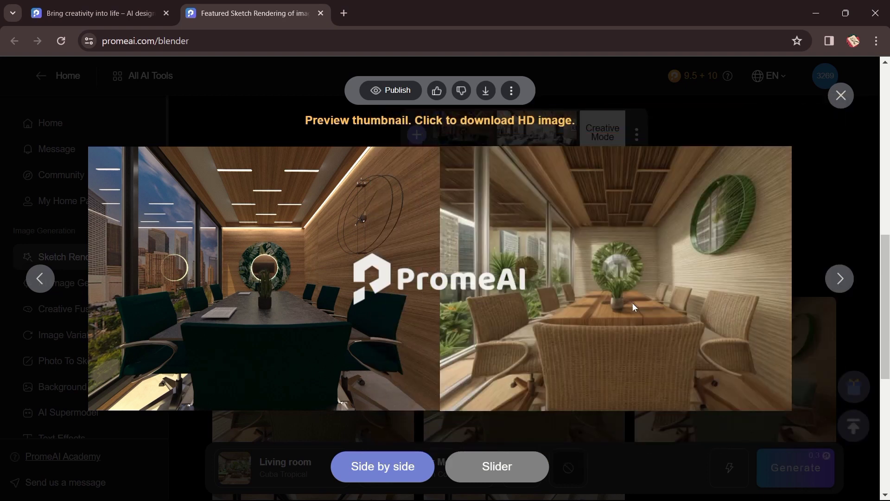
{"action": "left_click", "coordinate": [633, 303]}
{"action": "left_click", "coordinate": [841, 279]}
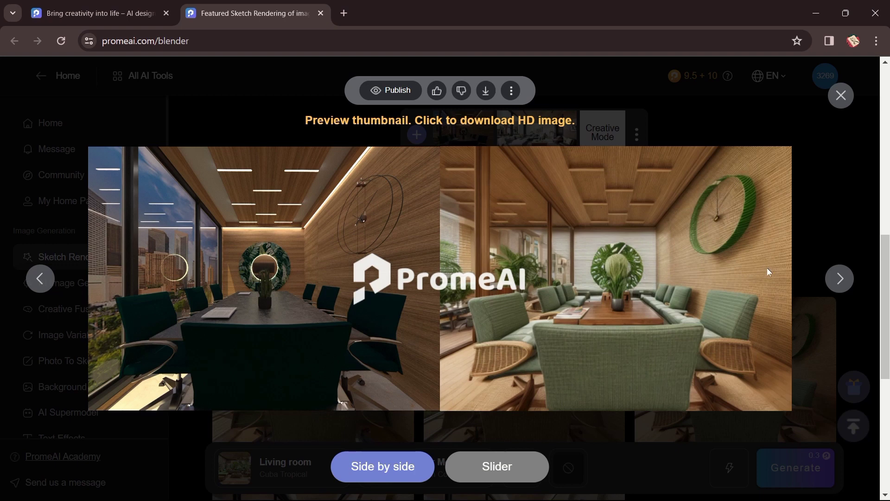
{"action": "left_click", "coordinate": [39, 279]}
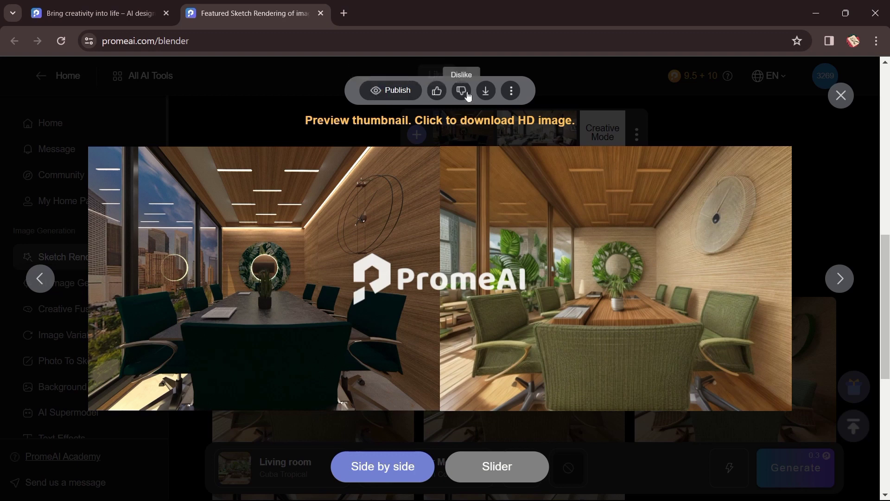
Download the first rendering with the 590 x 443 Preview Download option.
{"action": "left_click", "coordinate": [487, 91]}
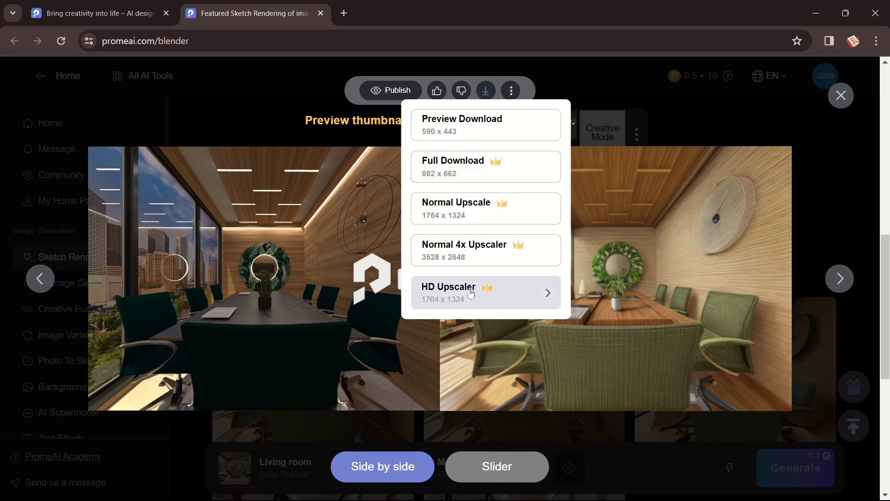
{"action": "mouse_move", "coordinate": [492, 92]}
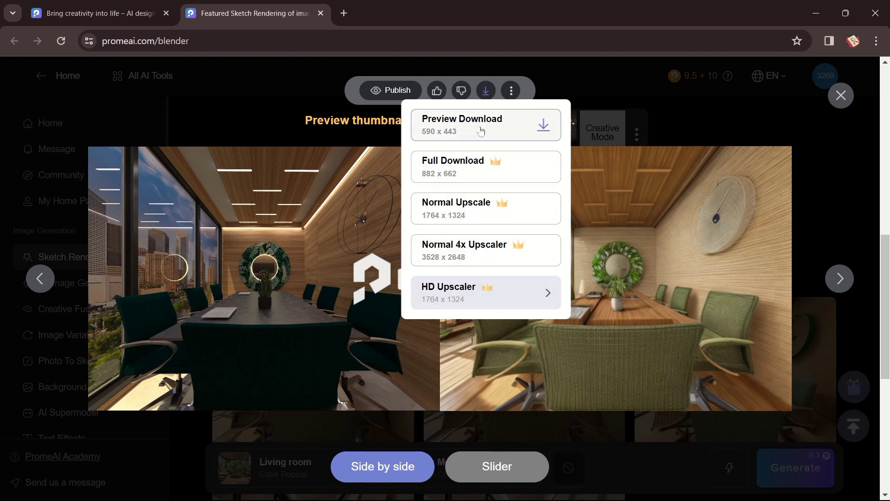
{"action": "left_click", "coordinate": [512, 125]}
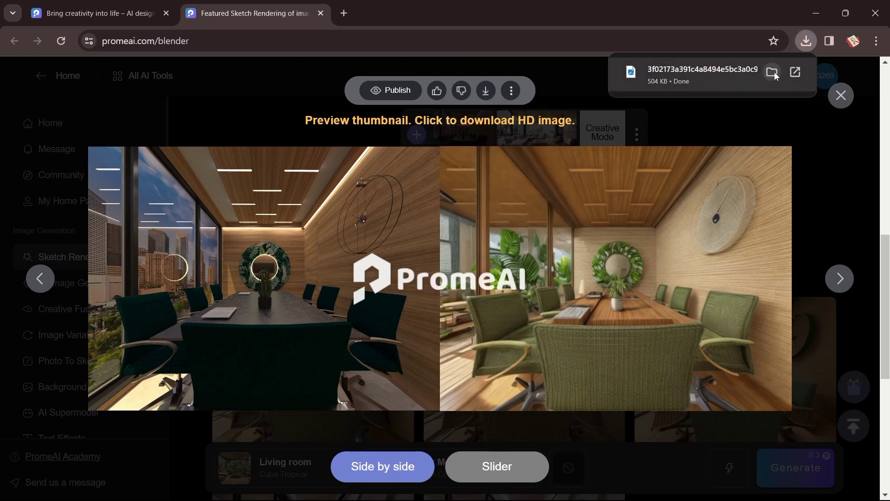
View the further editing and generation tools offered for the rendering, and return to the renderings in the History.
{"action": "left_click", "coordinate": [512, 91]}
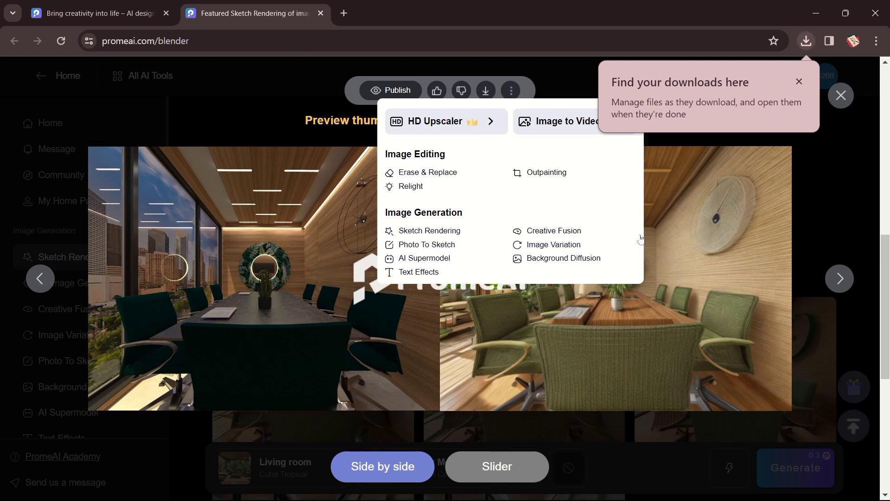
{"action": "left_click", "coordinate": [797, 84]}
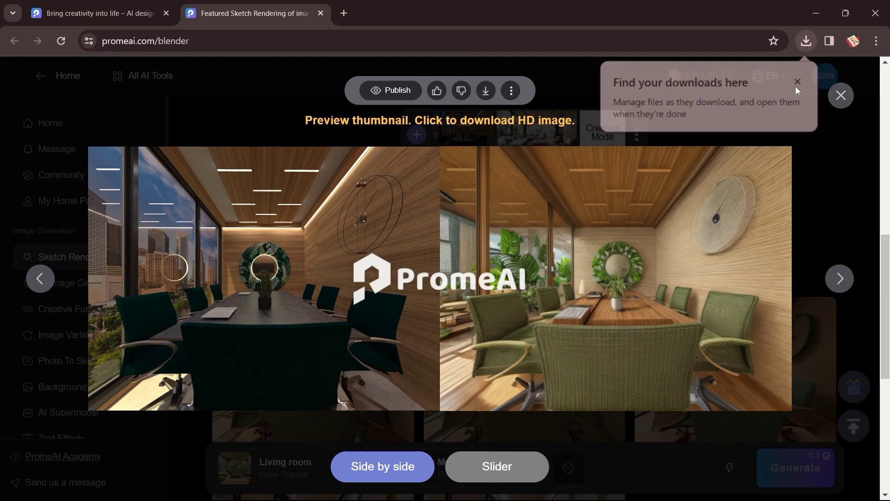
{"action": "left_click", "coordinate": [849, 95]}
{"action": "scroll", "coordinate": [510, 325], "scroll_direction": "down", "scroll_amount": 5}
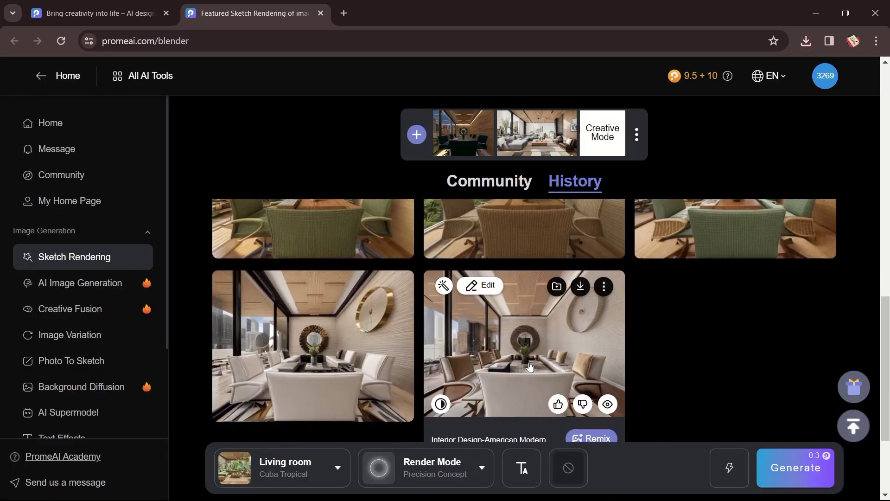
{"action": "scroll", "coordinate": [562, 357], "scroll_direction": "up", "scroll_amount": 5}
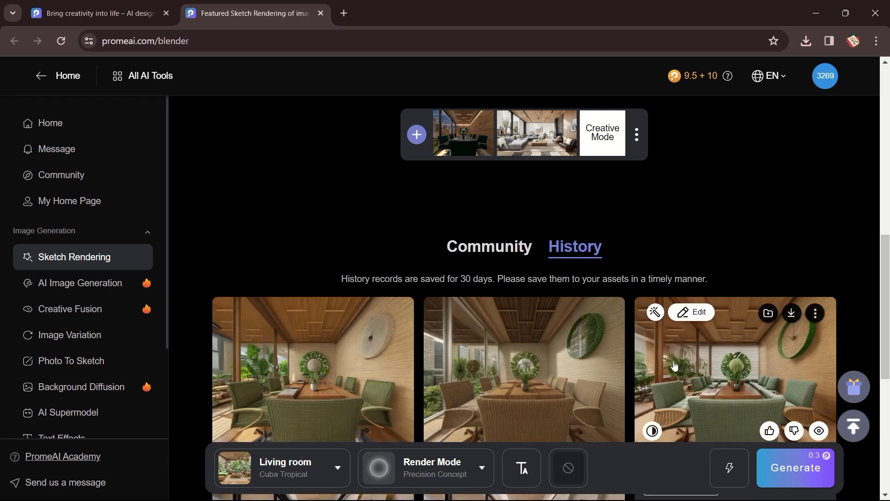
Set the living room style to Asian Modern Urban and generate new renderings of the conference room.
{"action": "left_click", "coordinate": [338, 467]}
{"action": "scroll", "coordinate": [510, 357], "scroll_direction": "up", "scroll_amount": 5}
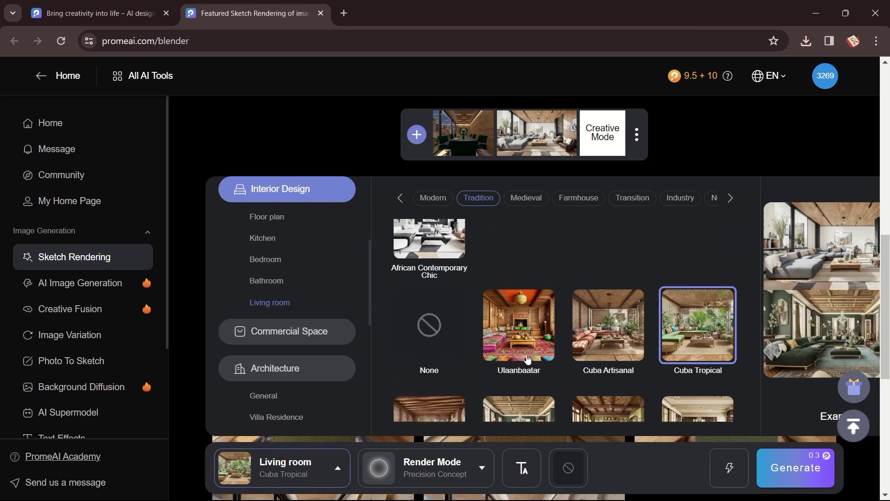
{"action": "scroll", "coordinate": [527, 358], "scroll_direction": "up", "scroll_amount": 10}
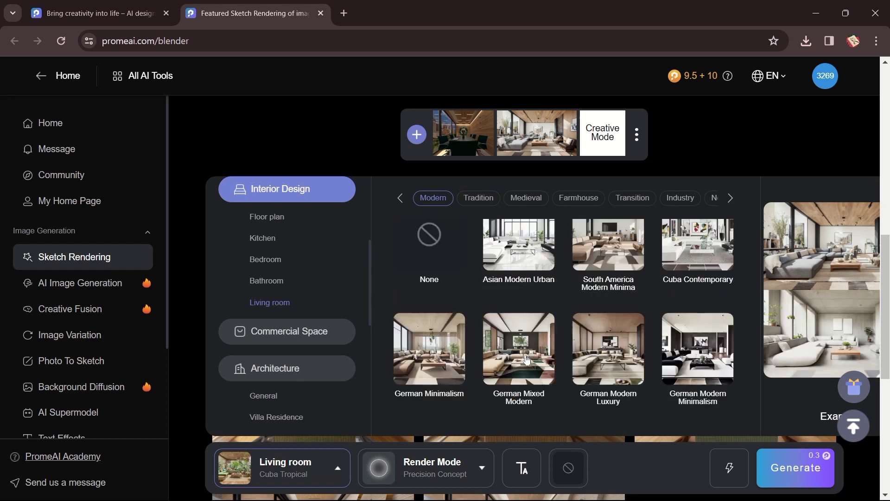
{"action": "left_click", "coordinate": [531, 272]}
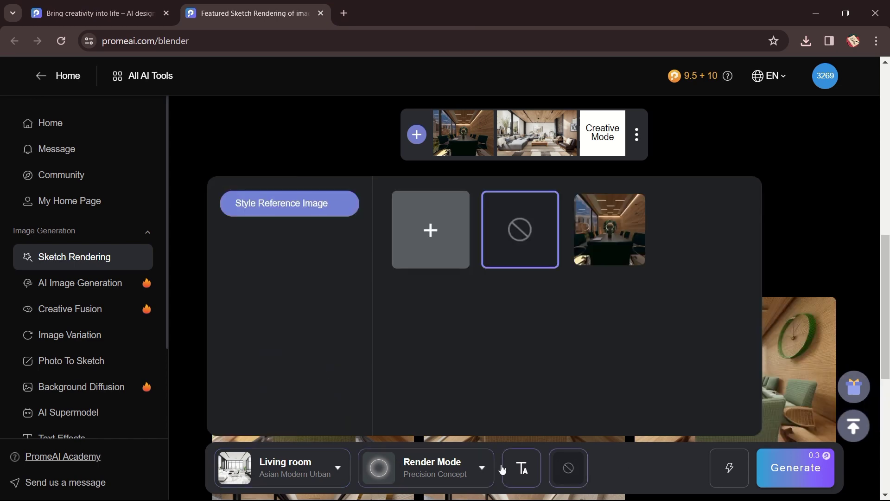
{"action": "left_click", "coordinate": [768, 470]}
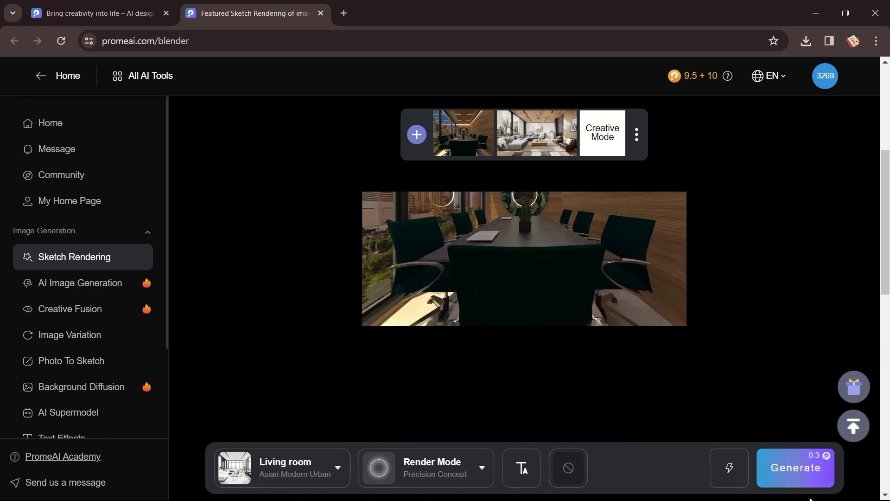
{"action": "left_click", "coordinate": [799, 470]}
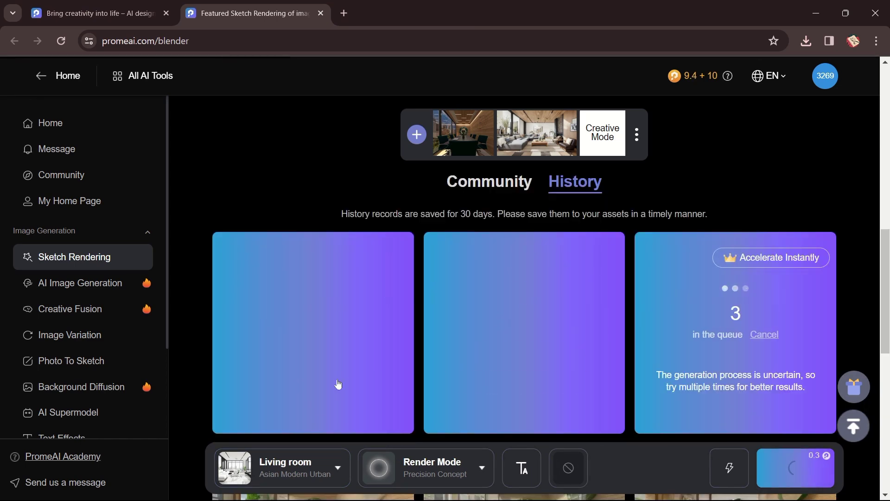
{"action": "mouse_move", "coordinate": [266, 473]}
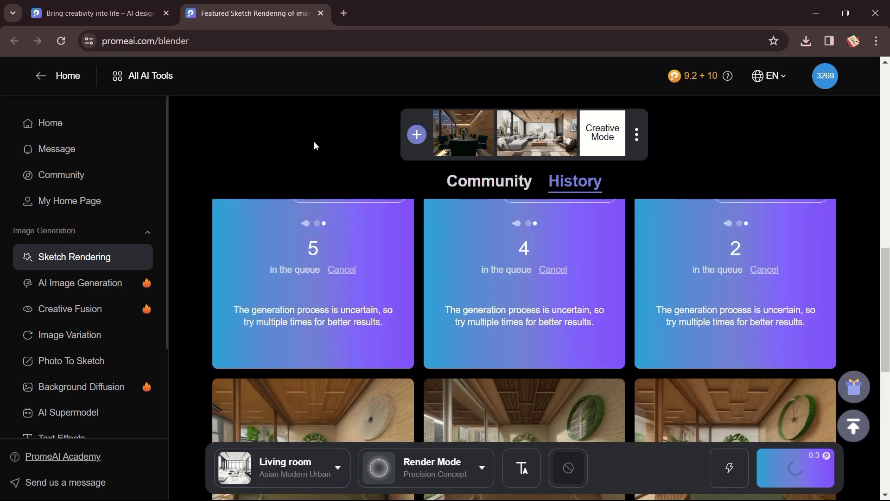
{"action": "scroll", "coordinate": [380, 184], "scroll_direction": "up", "scroll_amount": 2}
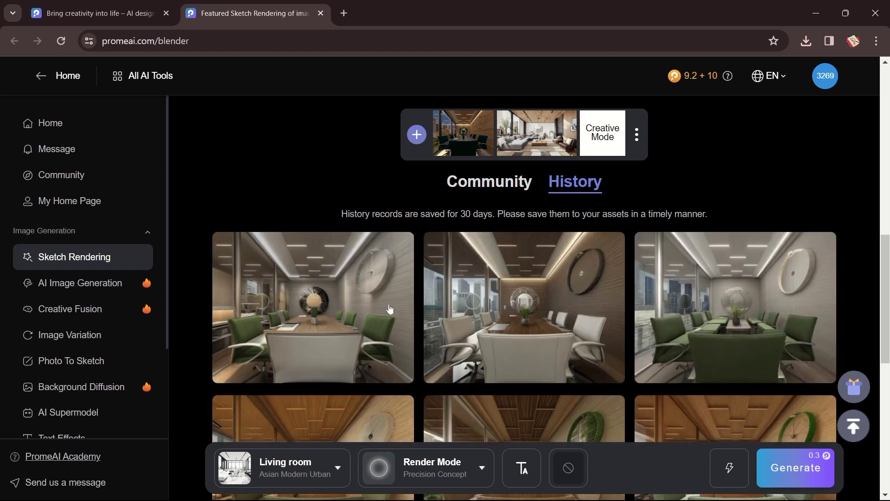
Compare the first Asian Modern Urban rendering with the original image using the Slider comparison.
{"action": "left_click", "coordinate": [366, 307]}
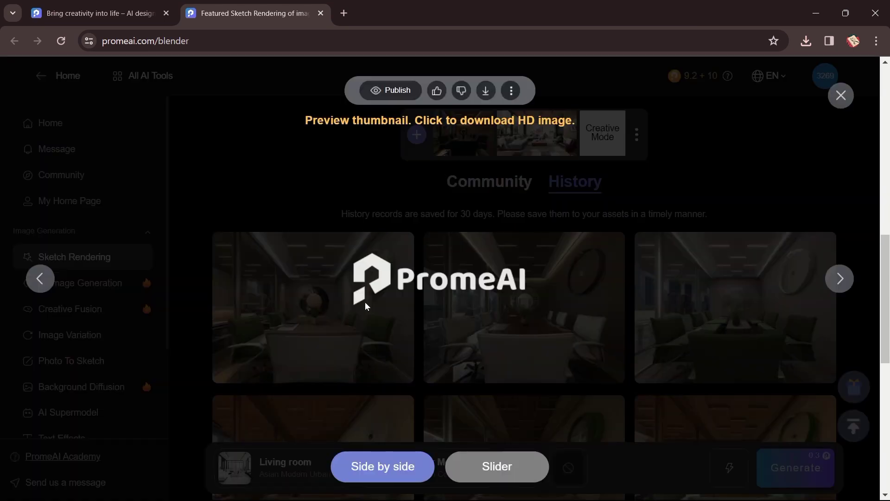
{"action": "left_click", "coordinate": [492, 466]}
{"action": "left_click_drag", "start_coordinate": [439, 299], "coordinate": [308, 330]}
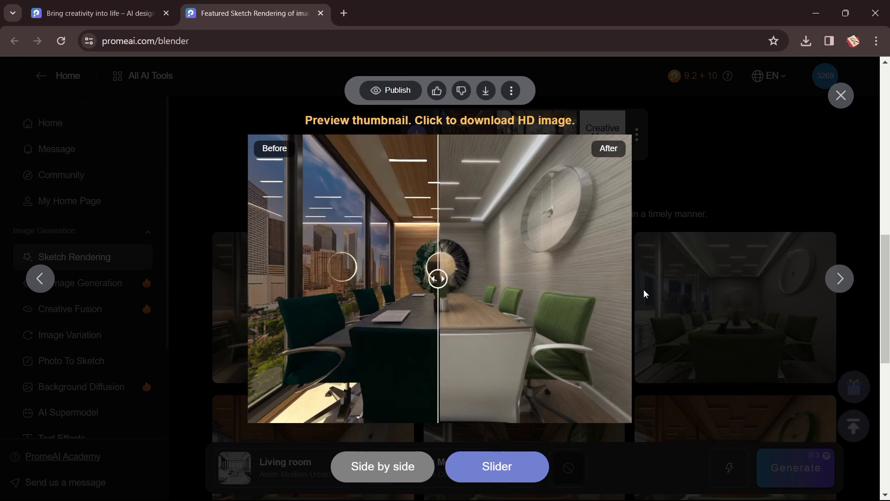
Switch the comparison to Side by side, browse the neighbouring renderings, and return to the History.
{"action": "left_click", "coordinate": [378, 465]}
{"action": "left_click", "coordinate": [847, 277]}
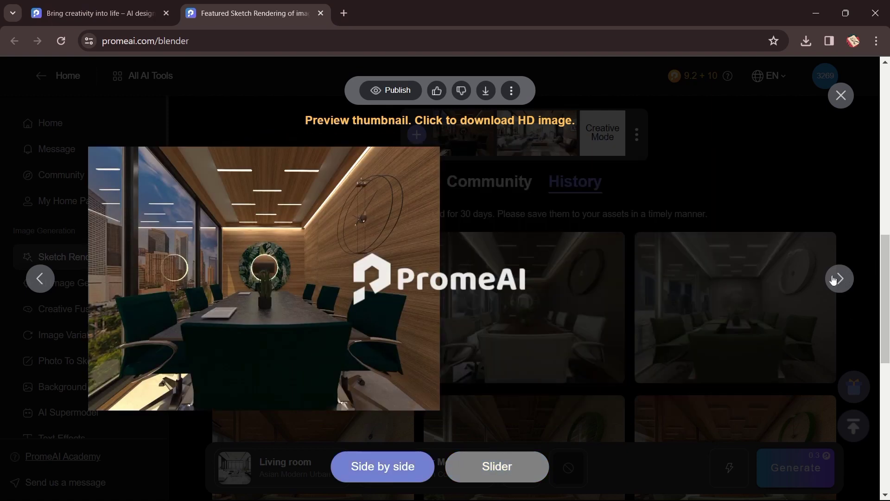
{"action": "left_click", "coordinate": [40, 279]}
{"action": "left_click", "coordinate": [40, 278]}
{"action": "left_click", "coordinate": [41, 279]}
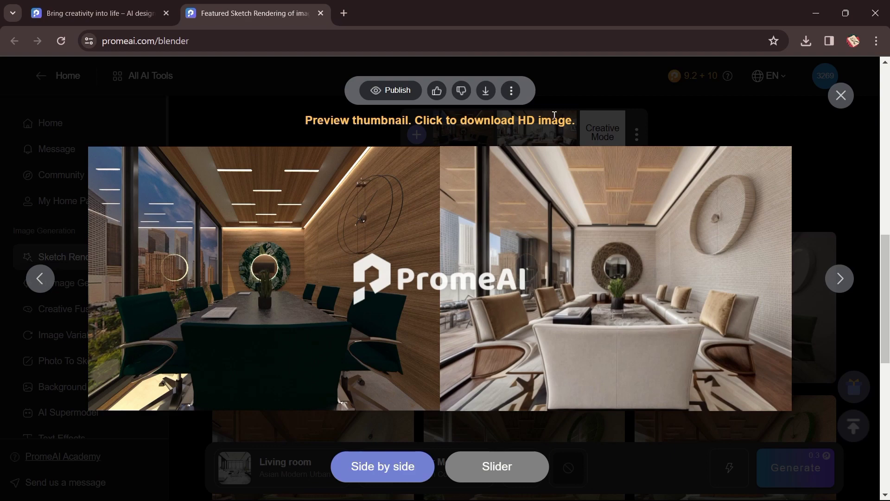
{"action": "left_click", "coordinate": [848, 96]}
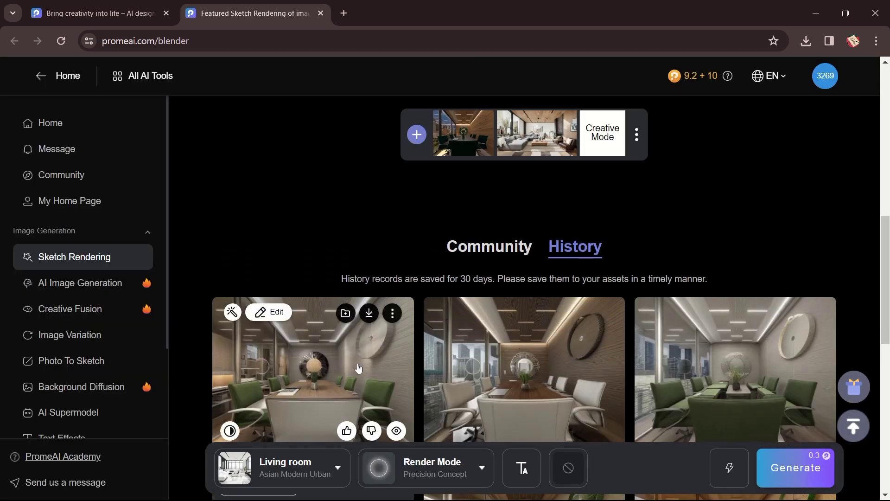
Examine all three Asian Modern Urban renderings enlarged beside the original, and return to the History.
{"action": "left_click", "coordinate": [375, 374]}
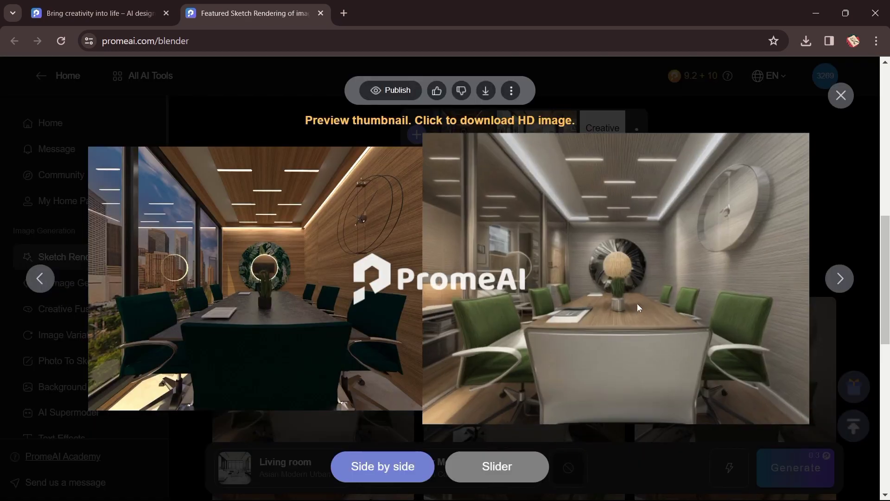
{"action": "mouse_move", "coordinate": [678, 314]}
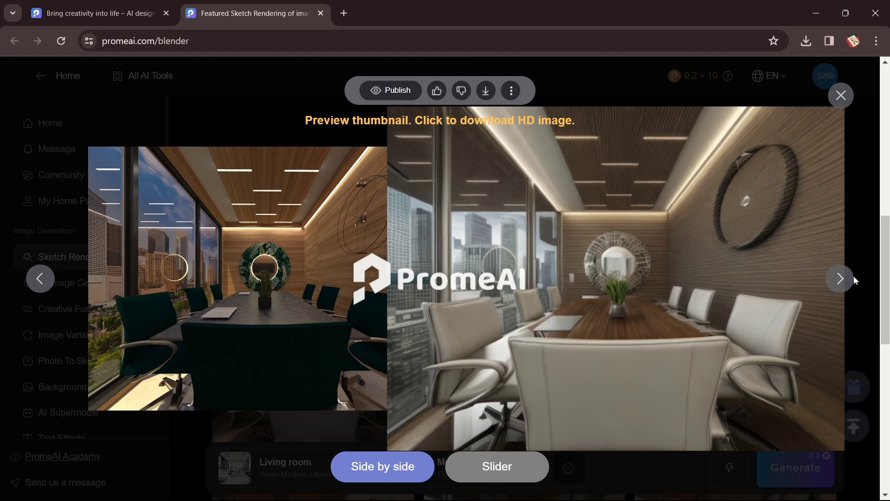
{"action": "left_click", "coordinate": [841, 278]}
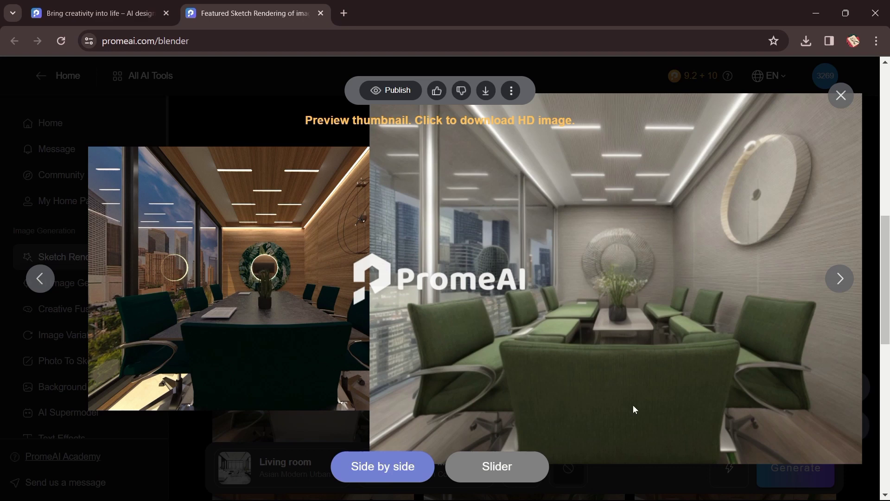
{"action": "left_click", "coordinate": [869, 330]}
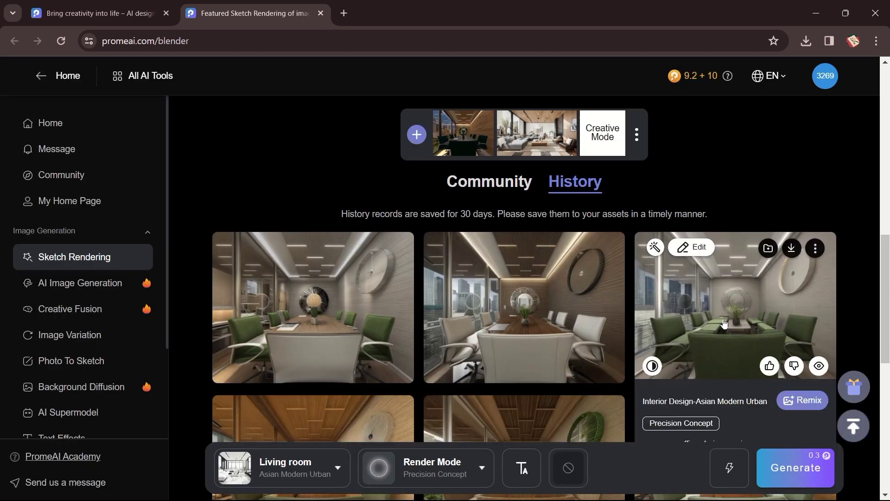
Start uploading another source image and open the MY BEST RENDER VIEWS folder inside PRESENTATION.
{"action": "scroll", "coordinate": [483, 253], "scroll_direction": "up", "scroll_amount": 10}
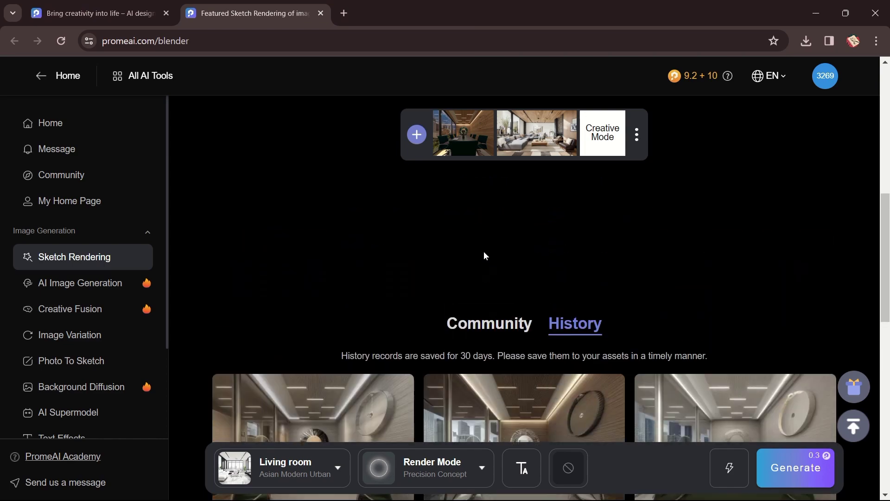
{"action": "scroll", "coordinate": [657, 309], "scroll_direction": "down", "scroll_amount": 10}
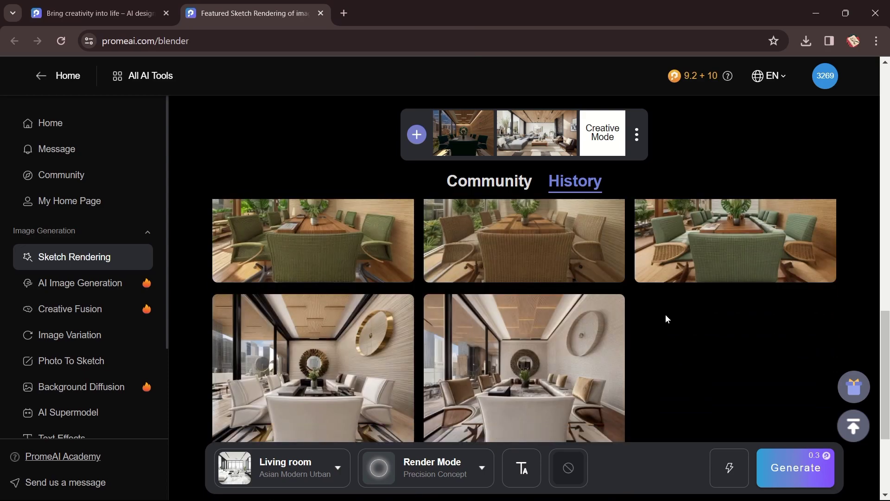
{"action": "scroll", "coordinate": [375, 268], "scroll_direction": "up", "scroll_amount": 10}
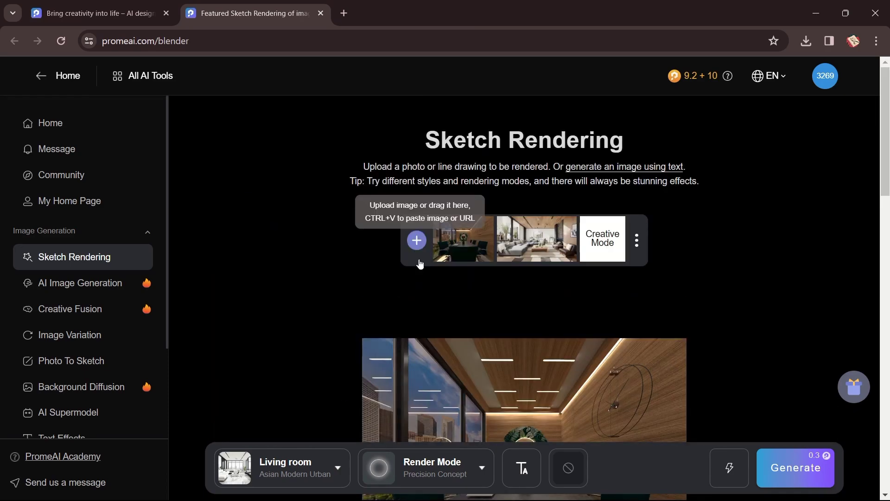
{"action": "left_click", "coordinate": [416, 239]}
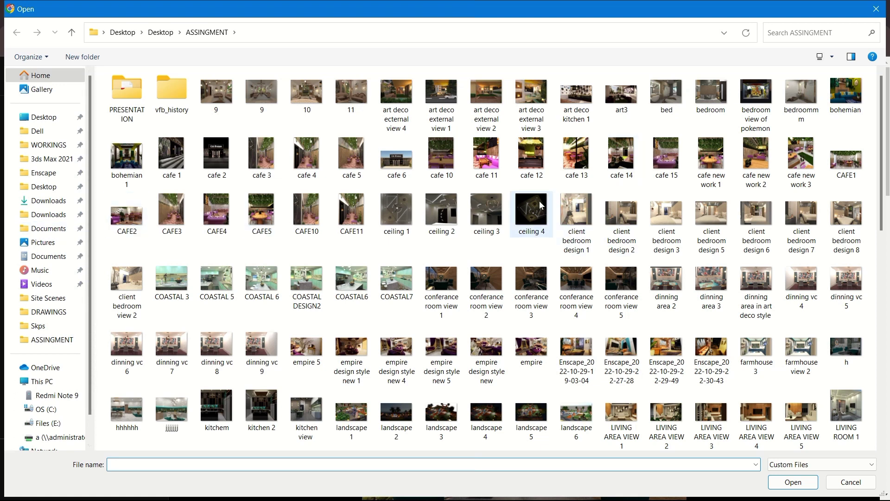
{"action": "scroll", "coordinate": [417, 333], "scroll_direction": "down", "scroll_amount": 3}
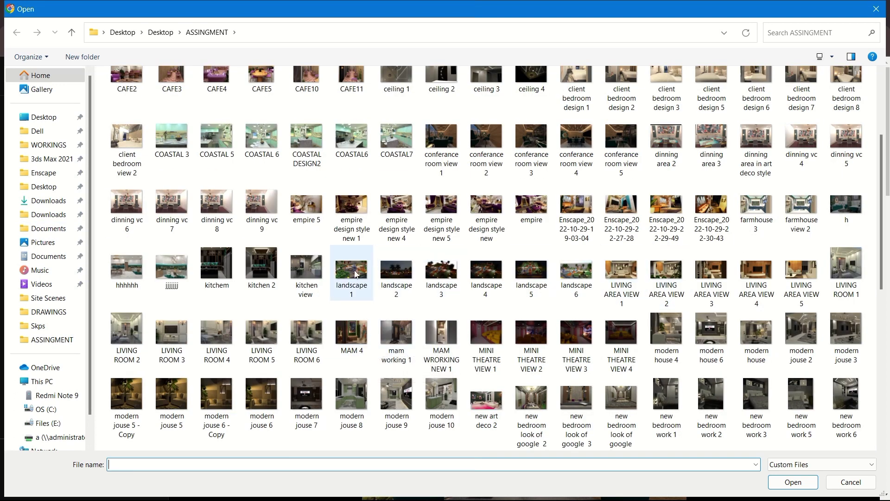
{"action": "scroll", "coordinate": [443, 254], "scroll_direction": "up", "scroll_amount": 3}
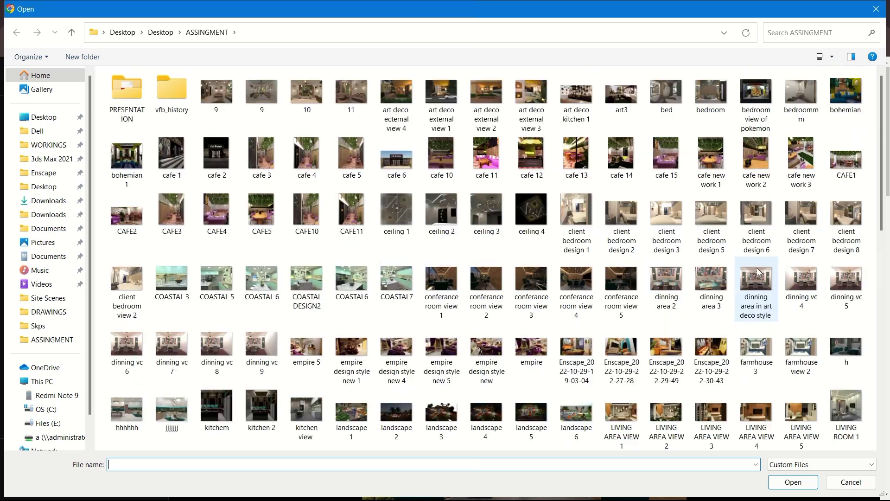
{"action": "double_click", "coordinate": [135, 92]}
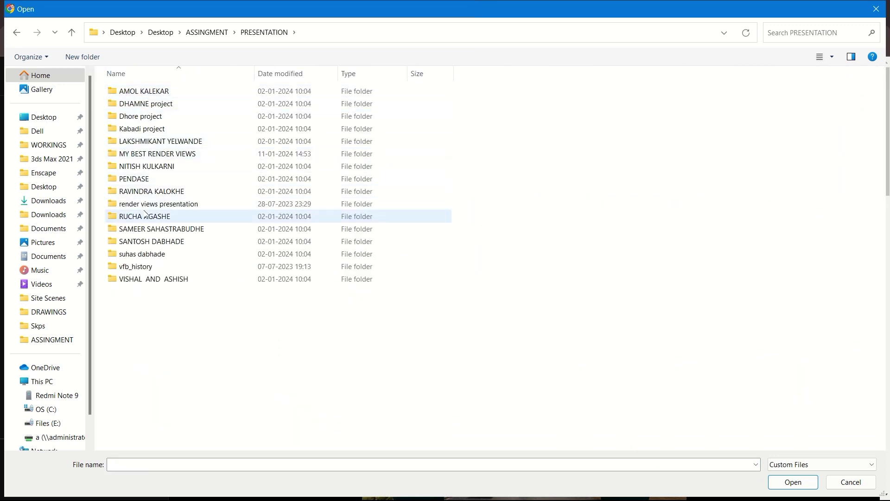
{"action": "double_click", "coordinate": [145, 155]}
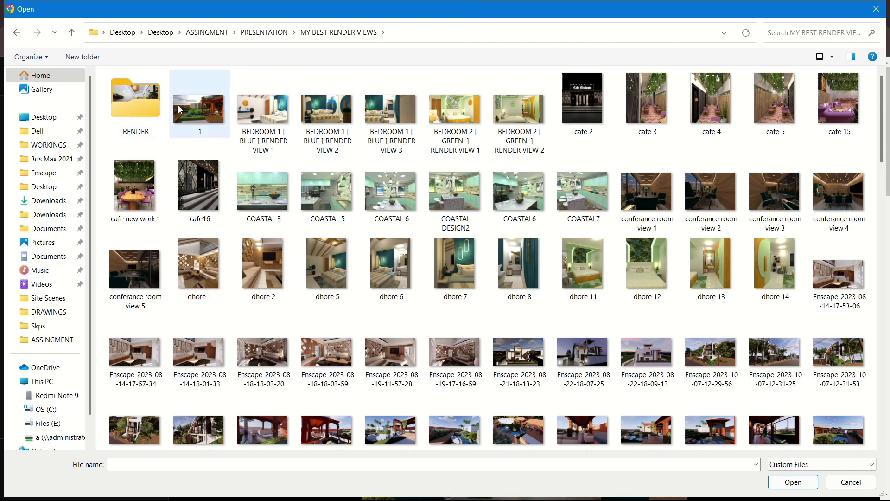
{"action": "scroll", "coordinate": [742, 340], "scroll_direction": "down", "scroll_amount": 5}
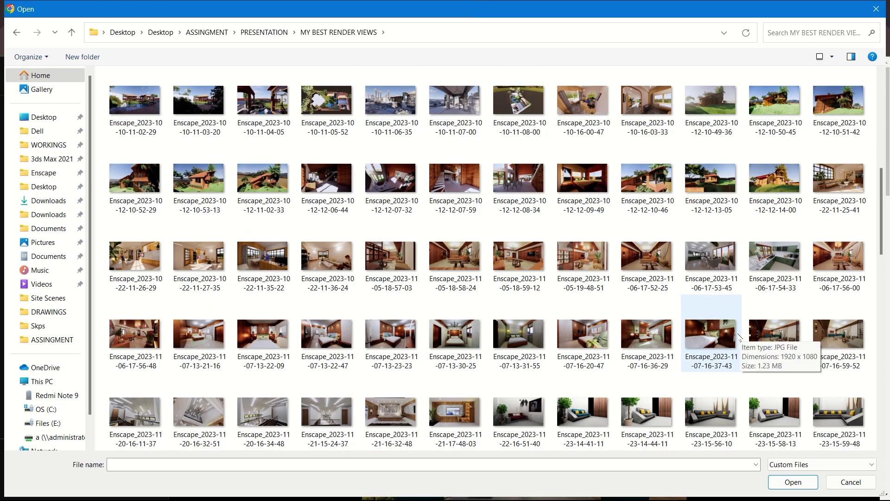
{"action": "scroll", "coordinate": [444, 291], "scroll_direction": "down", "scroll_amount": 6}
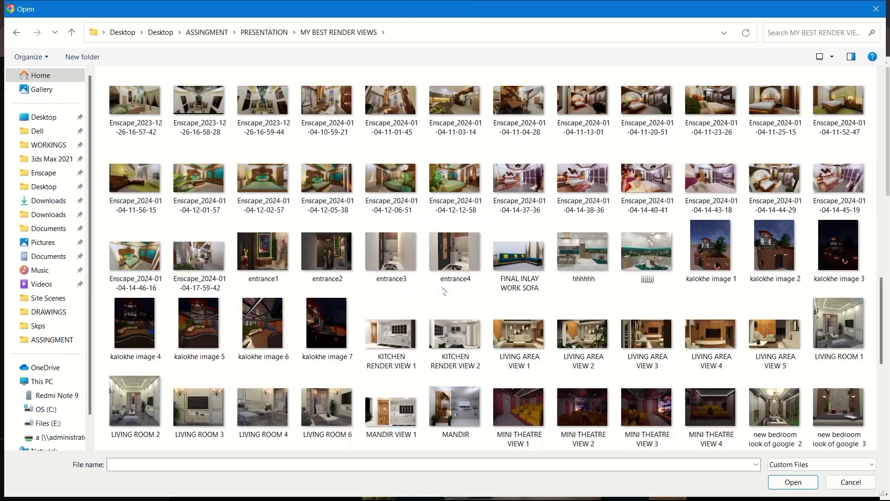
{"action": "left_click", "coordinate": [189, 183]}
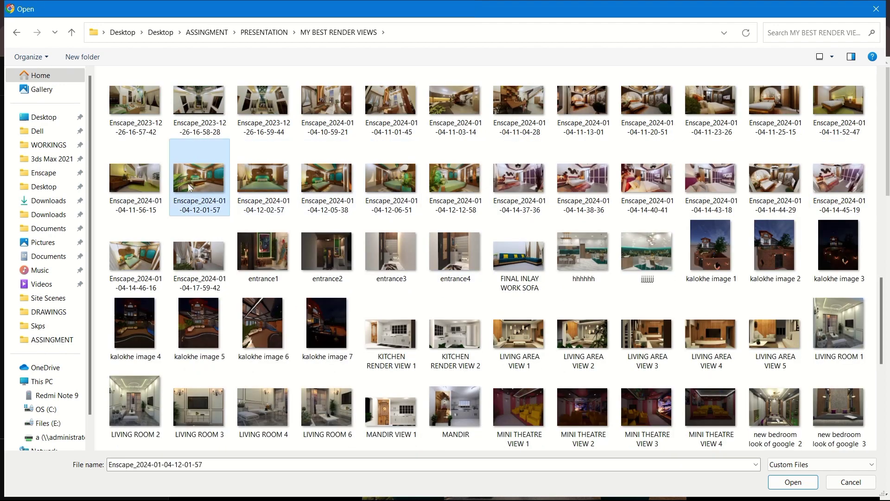
{"action": "left_click", "coordinate": [793, 482]}
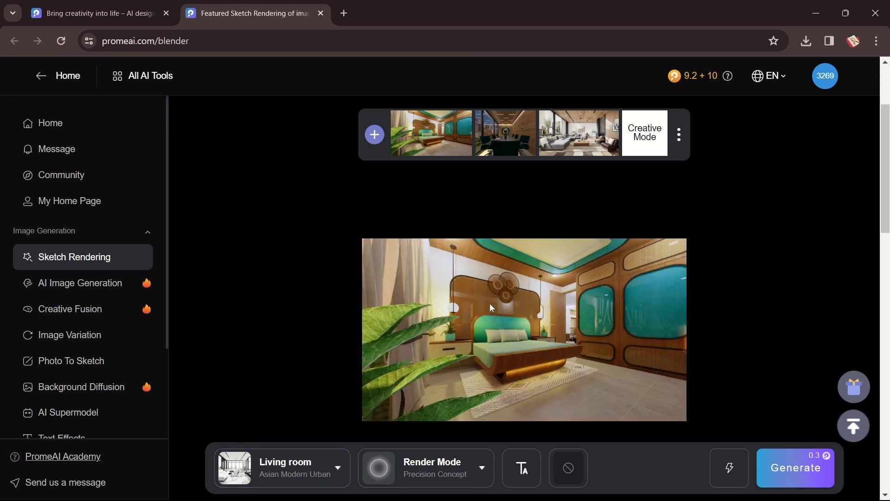
Examine the living room style presets across the Modern, Tradition, Medieval, Farmhouse, Transition, Industry and Nordic groups.
{"action": "mouse_move", "coordinate": [341, 460]}
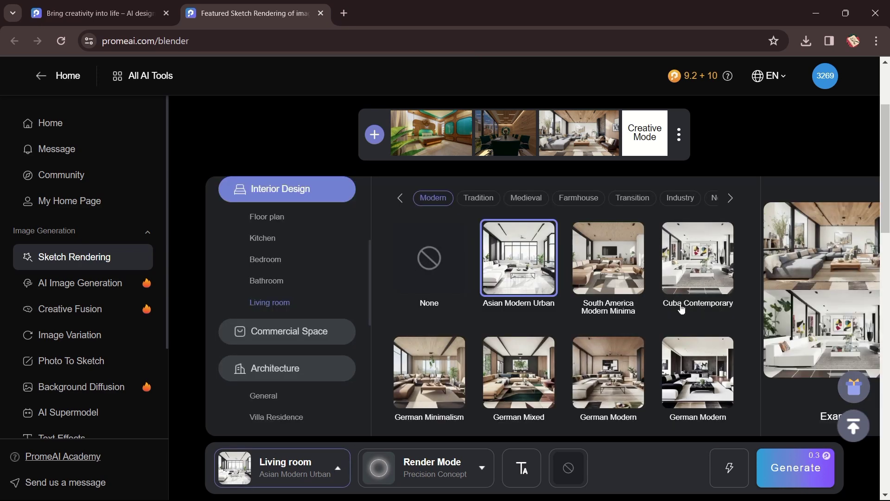
{"action": "scroll", "coordinate": [686, 310], "scroll_direction": "down", "scroll_amount": 10}
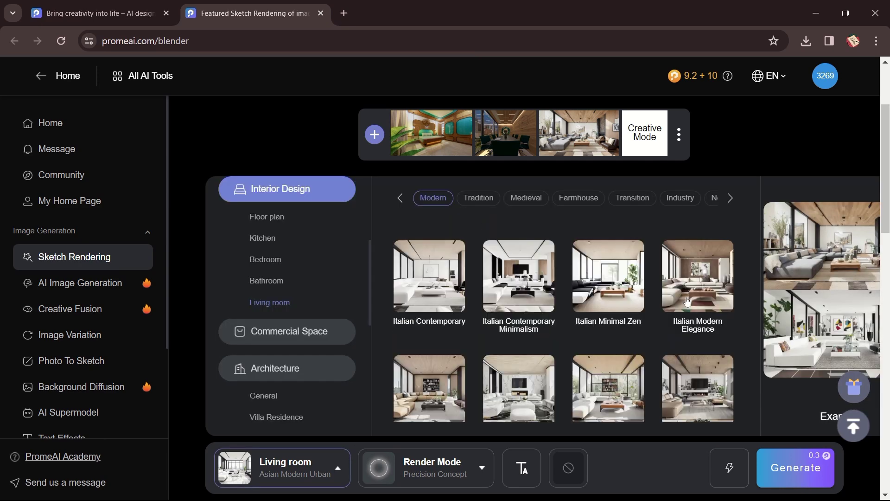
{"action": "scroll", "coordinate": [678, 312], "scroll_direction": "down", "scroll_amount": 8}
{"action": "scroll", "coordinate": [679, 310], "scroll_direction": "up", "scroll_amount": 3}
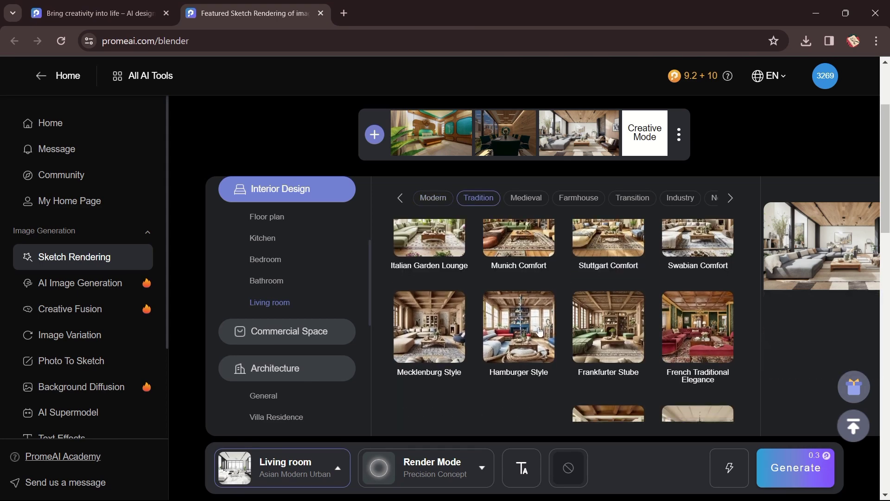
{"action": "scroll", "coordinate": [539, 331], "scroll_direction": "down", "scroll_amount": 4}
{"action": "scroll", "coordinate": [540, 331], "scroll_direction": "down", "scroll_amount": 4}
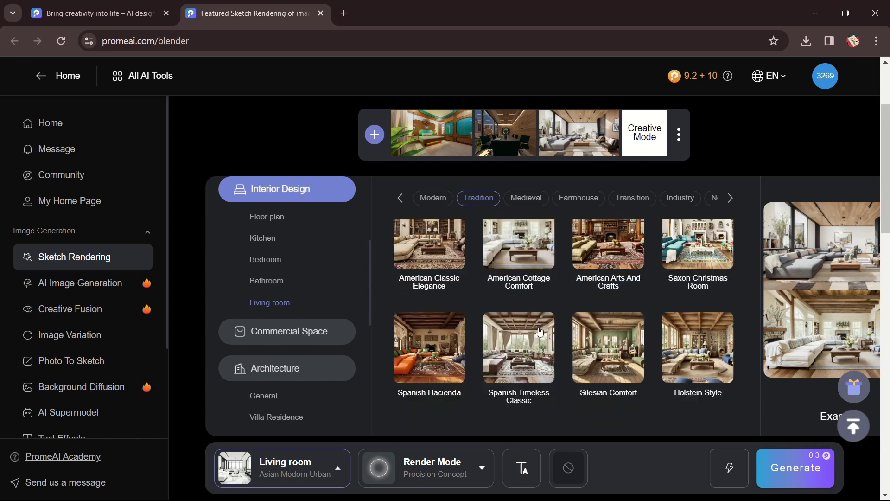
{"action": "scroll", "coordinate": [539, 331], "scroll_direction": "down", "scroll_amount": 1}
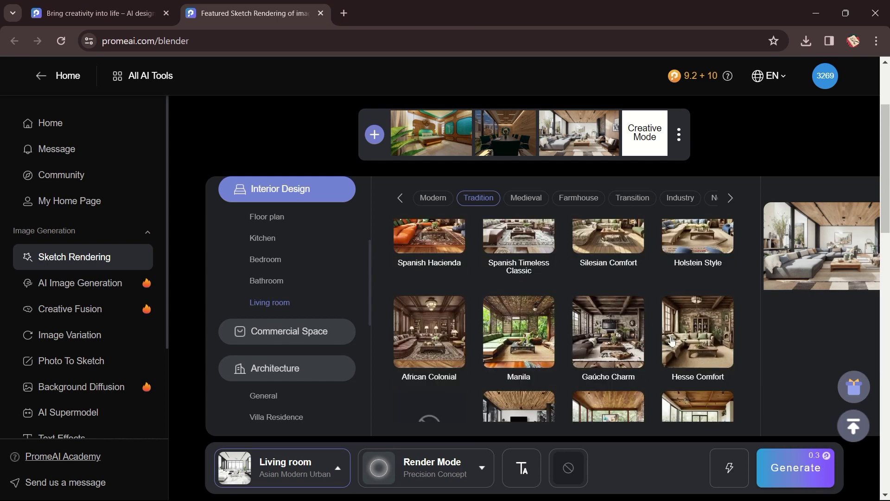
{"action": "scroll", "coordinate": [478, 345], "scroll_direction": "down", "scroll_amount": 3}
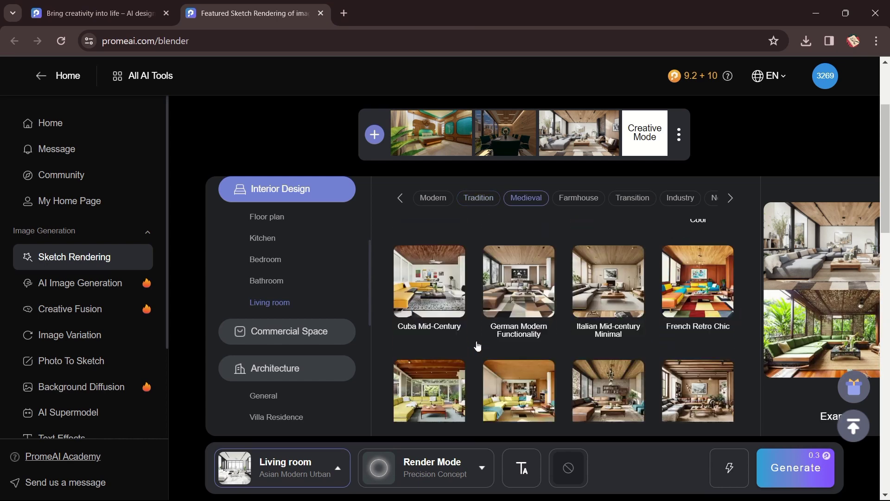
{"action": "scroll", "coordinate": [703, 320], "scroll_direction": "up", "scroll_amount": 2}
{"action": "scroll", "coordinate": [707, 394], "scroll_direction": "down", "scroll_amount": 2}
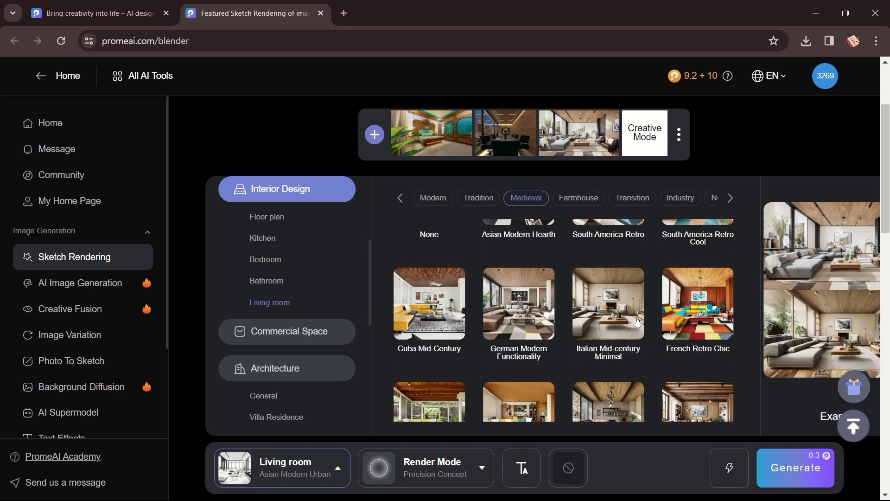
{"action": "scroll", "coordinate": [510, 330], "scroll_direction": "down", "scroll_amount": 1}
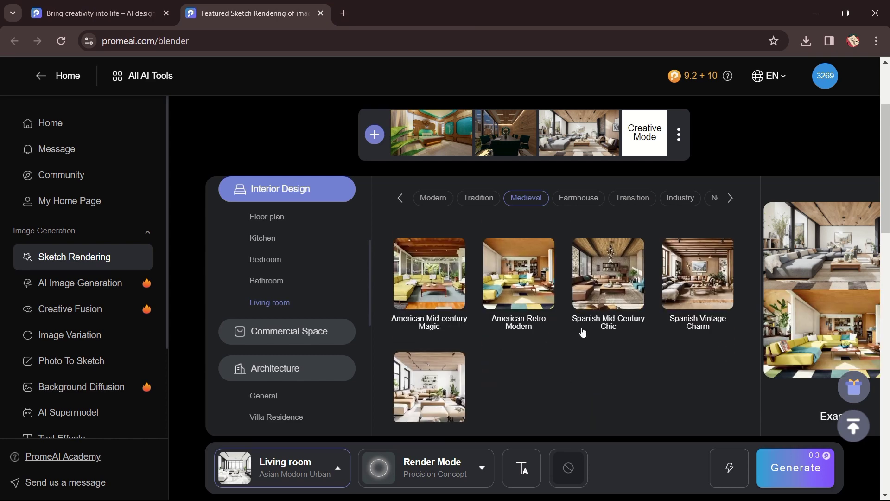
{"action": "scroll", "coordinate": [583, 331], "scroll_direction": "down", "scroll_amount": 10}
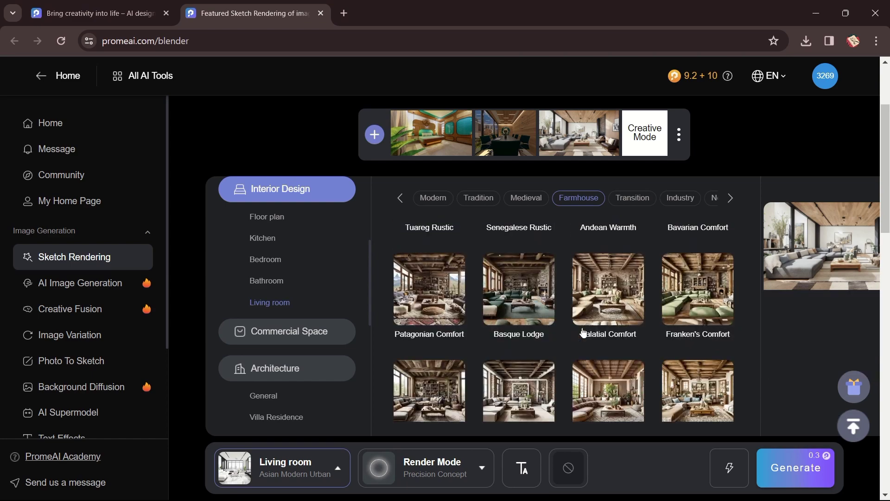
{"action": "scroll", "coordinate": [583, 331], "scroll_direction": "down", "scroll_amount": 10}
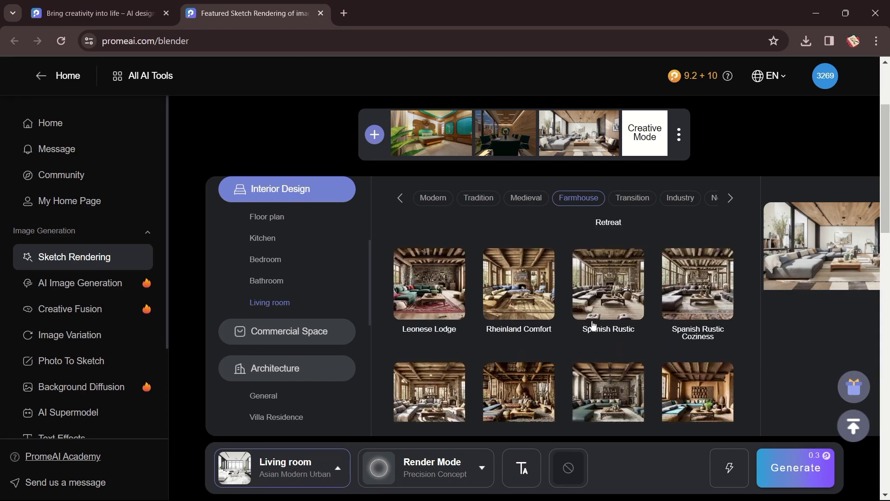
{"action": "scroll", "coordinate": [594, 326], "scroll_direction": "down", "scroll_amount": 10}
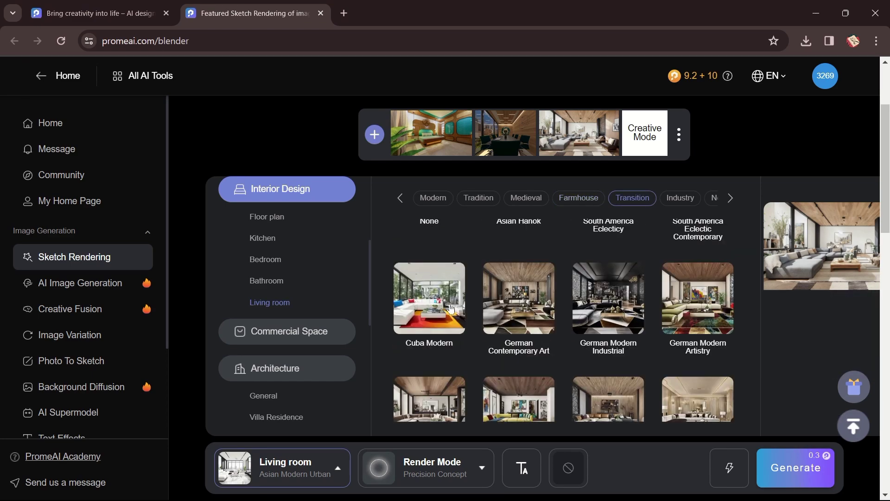
{"action": "scroll", "coordinate": [636, 338], "scroll_direction": "down", "scroll_amount": 8}
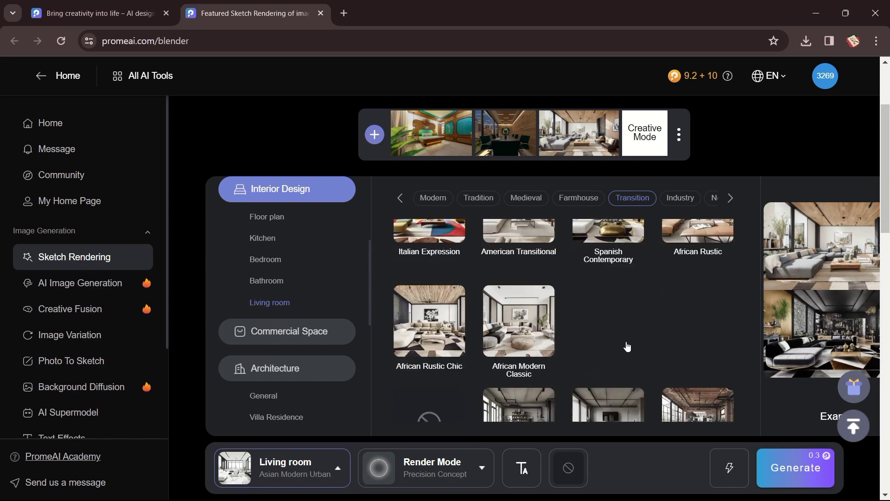
{"action": "scroll", "coordinate": [627, 347], "scroll_direction": "down", "scroll_amount": 10}
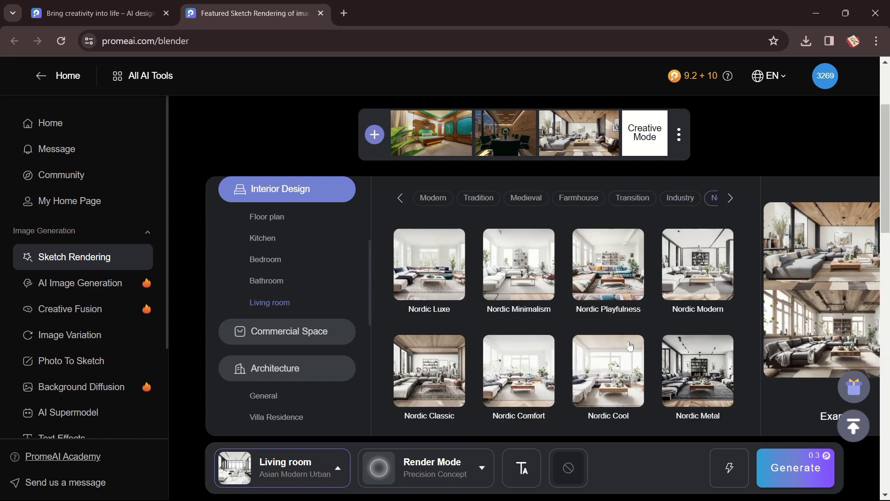
{"action": "scroll", "coordinate": [629, 345], "scroll_direction": "down", "scroll_amount": 2}
{"action": "scroll", "coordinate": [658, 334], "scroll_direction": "up", "scroll_amount": 6}
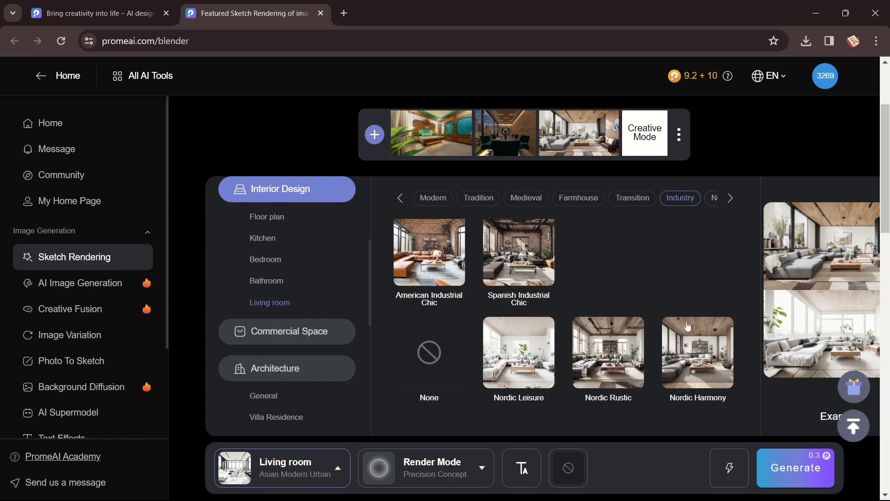
Choose the French Coastal living room style for the bedroom rendering.
{"action": "scroll", "coordinate": [650, 330], "scroll_direction": "down", "scroll_amount": 10}
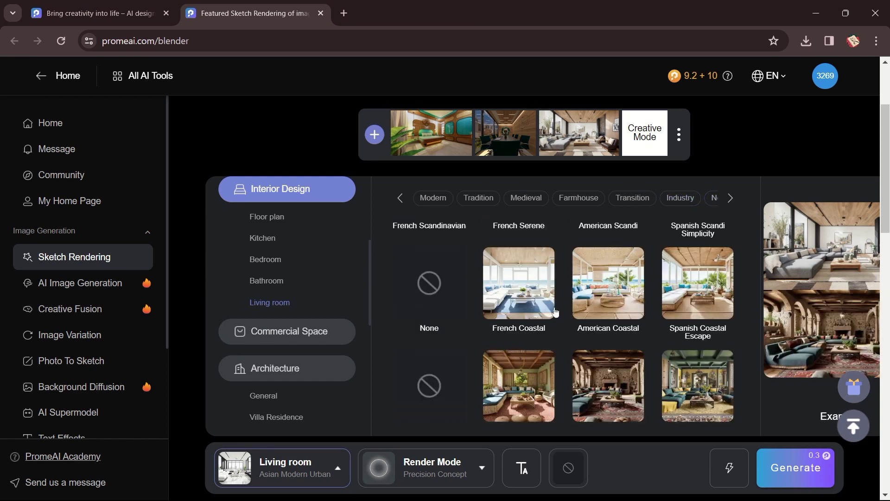
{"action": "scroll", "coordinate": [555, 313], "scroll_direction": "up", "scroll_amount": 1}
{"action": "left_click", "coordinate": [552, 310]}
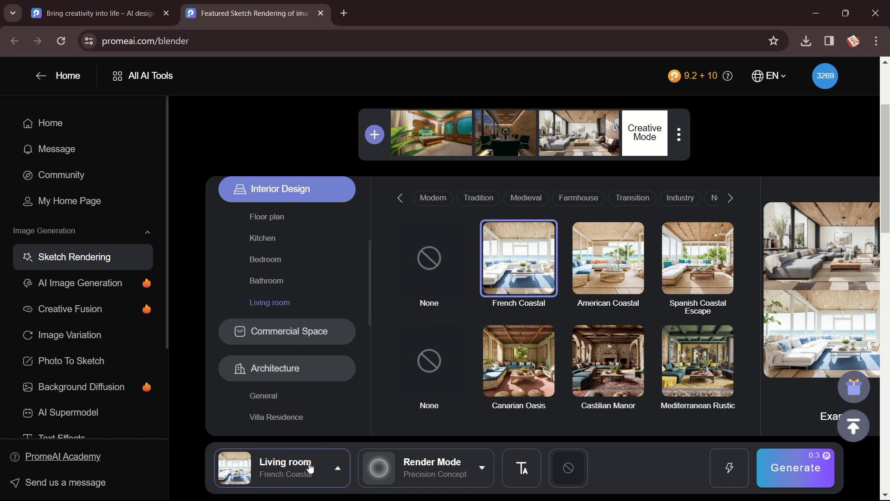
Replace the office chairs and mirror in the positive prompt with "beige fabrics", keeping "greenary".
{"action": "mouse_move", "coordinate": [477, 471]}
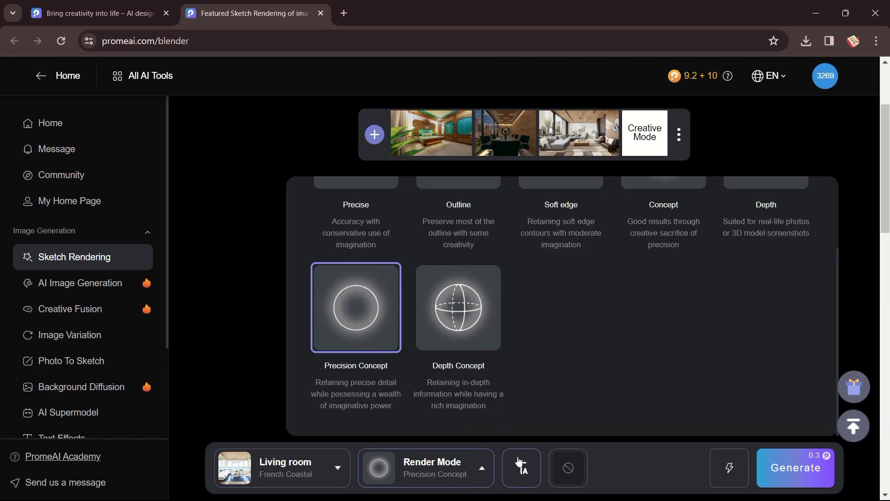
{"action": "mouse_move", "coordinate": [520, 464]}
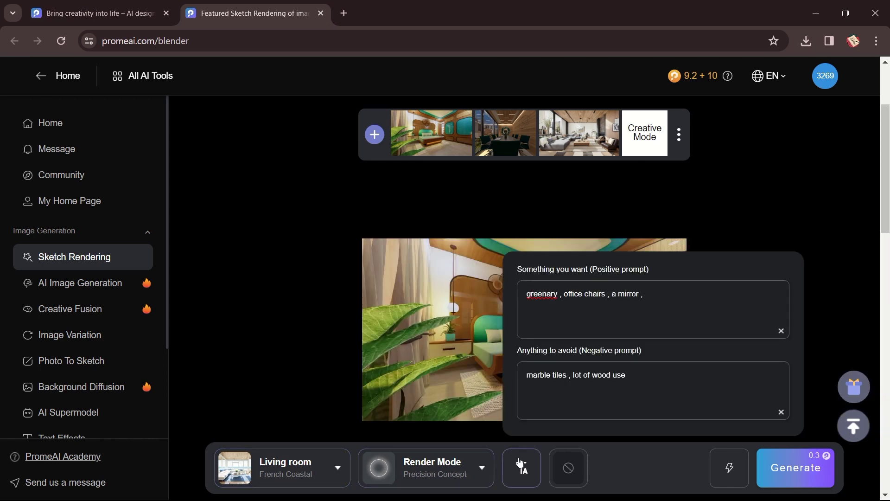
{"action": "left_click", "coordinate": [666, 291]}
{"action": "key", "text": "BackSpace"}
{"action": "key", "text": "BackSpace"}
{"action": "key", "text": "BackSpace"}
{"action": "key", "text": "BackSpace"}
{"action": "key", "text": "BackSpace"}
{"action": "key", "text": "BackSpace"}
{"action": "key", "text": "BackSpace"}
{"action": "key", "text": "BackSpace"}
{"action": "key", "text": "BackSpace"}
{"action": "key", "text": "BackSpace"}
{"action": "key", "text": "BackSpace"}
{"action": "key", "text": "BackSpace"}
{"action": "key", "text": "BackSpace"}
{"action": "key", "text": "BackSpace"}
{"action": "key", "text": "BackSpace"}
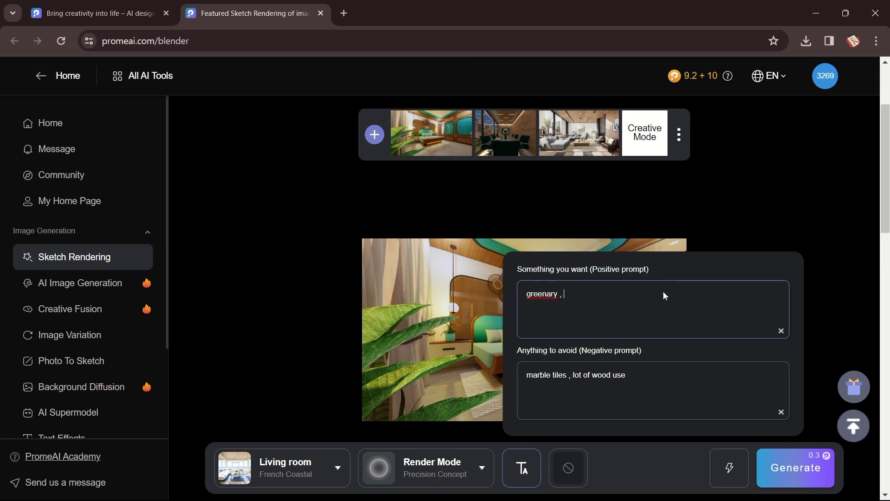
{"action": "type", "text": "beige "}
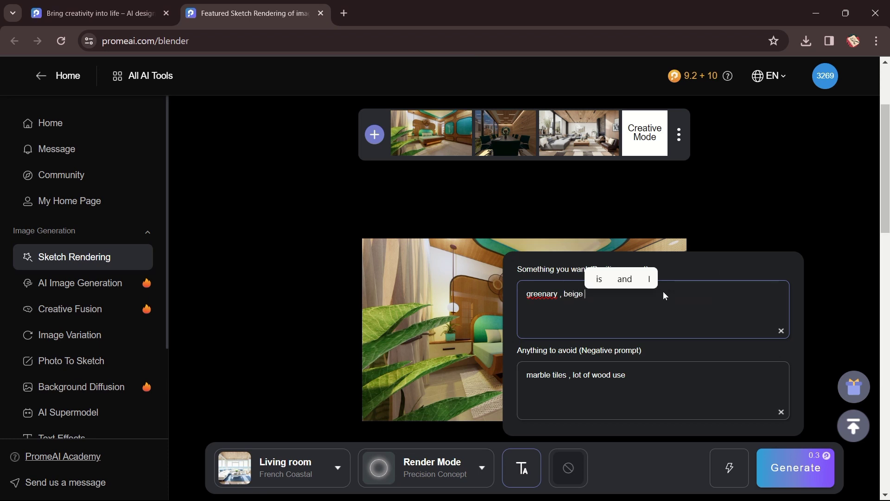
{"action": "type", "text": "fabrics"}
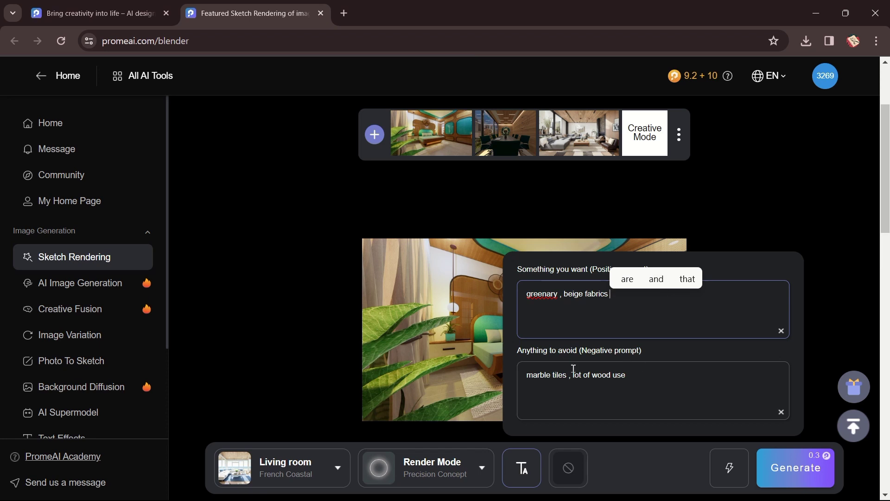
Clear the negative prompt and generate the bedroom renderings.
{"action": "left_click_drag", "start_coordinate": [642, 370], "coordinate": [486, 374]}
{"action": "left_click", "coordinate": [522, 468]}
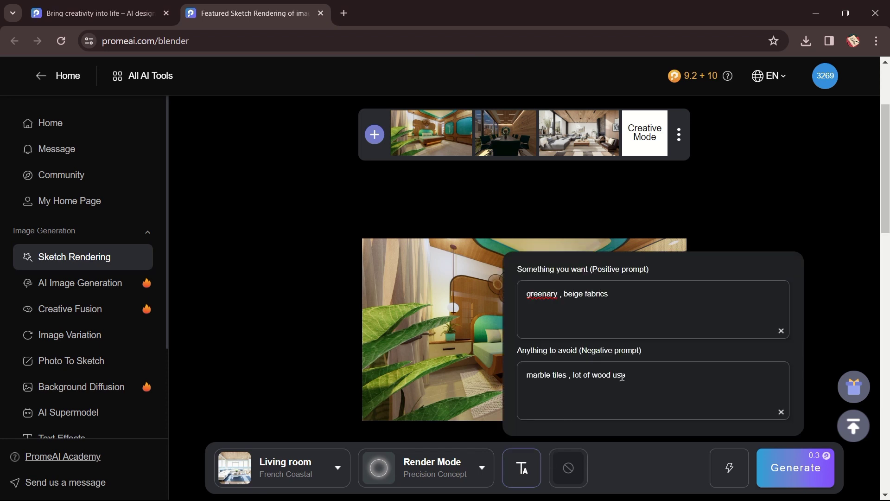
{"action": "key", "text": "BackSpace"}
{"action": "key", "text": "BackSpace"}
{"action": "key", "text": "BackSpace"}
{"action": "key", "text": "BackSpace"}
{"action": "key", "text": "BackSpace"}
{"action": "key", "text": "BackSpace"}
{"action": "key", "text": "BackSpace"}
{"action": "key", "text": "BackSpace"}
{"action": "key", "text": "BackSpace"}
{"action": "key", "text": "BackSpace"}
{"action": "key", "text": "BackSpace"}
{"action": "key", "text": "BackSpace"}
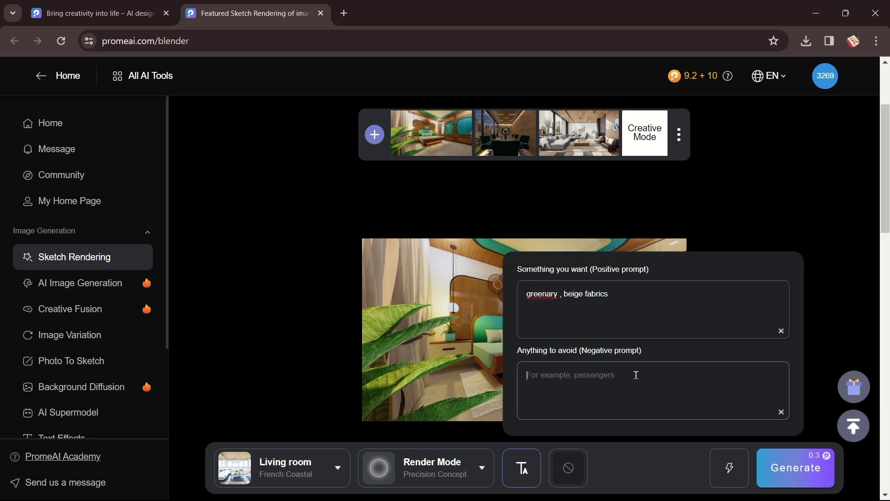
{"action": "left_click", "coordinate": [817, 237]}
{"action": "left_click", "coordinate": [787, 469]}
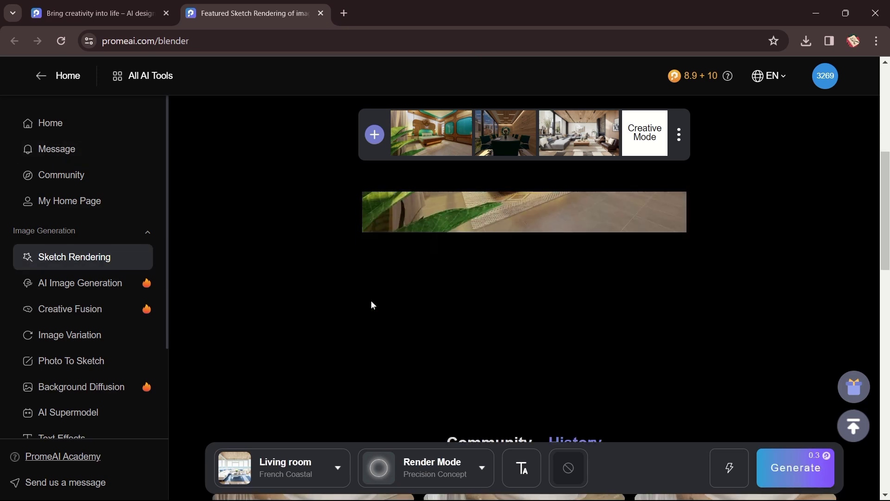
Open the first French Coastal bedroom rendering from the History and examine its details enlarged beside the original.
{"action": "left_click", "coordinate": [285, 345]}
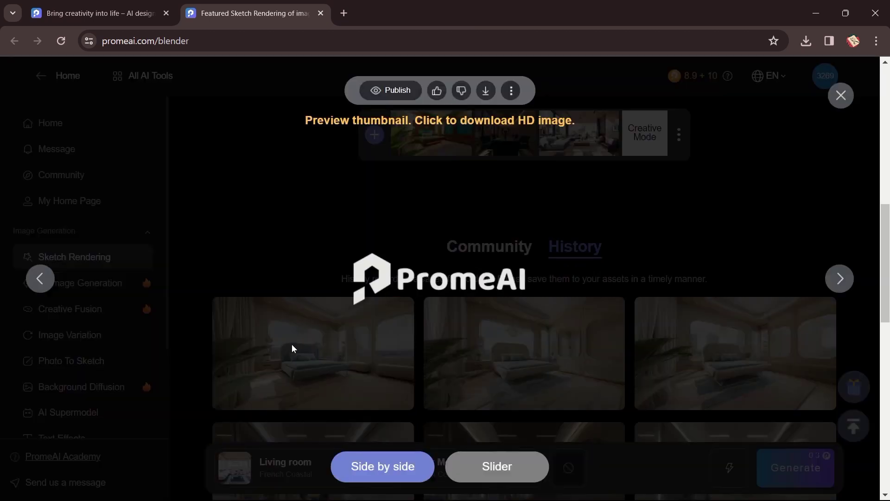
{"action": "left_click", "coordinate": [713, 294]}
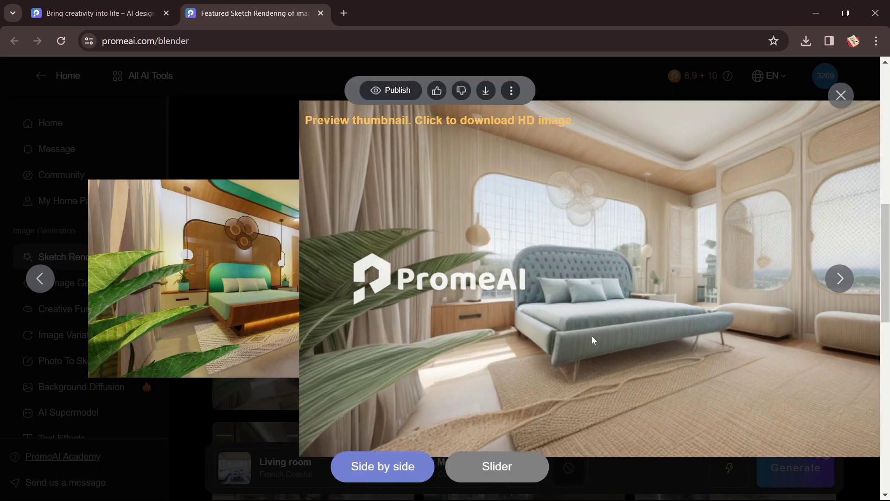
{"action": "left_click", "coordinate": [641, 366]}
{"action": "left_click", "coordinate": [710, 313]}
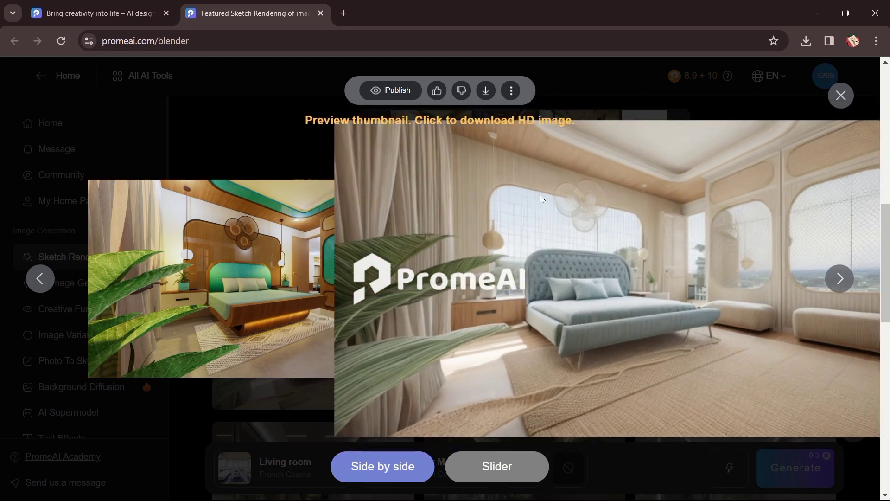
{"action": "left_click", "coordinate": [658, 307]}
{"action": "left_click", "coordinate": [675, 306]}
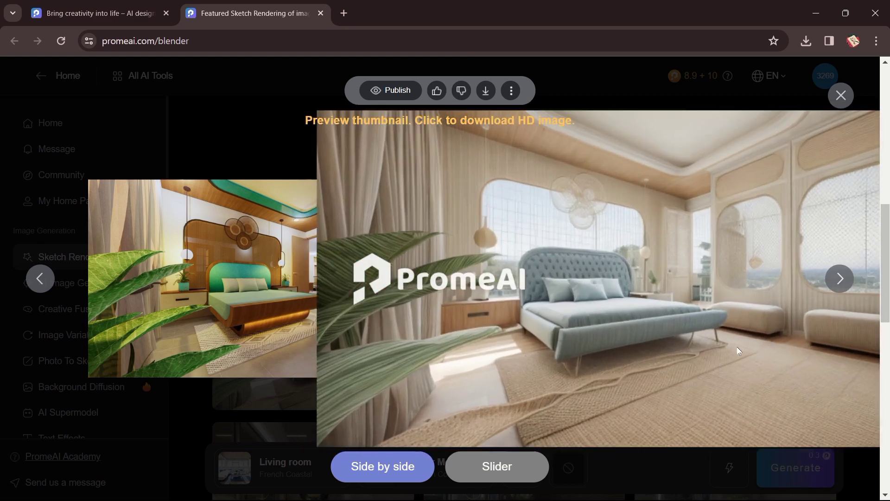
{"action": "left_click", "coordinate": [630, 404]}
{"action": "left_click", "coordinate": [633, 407]}
{"action": "left_click", "coordinate": [687, 388]}
{"action": "left_click", "coordinate": [800, 320]}
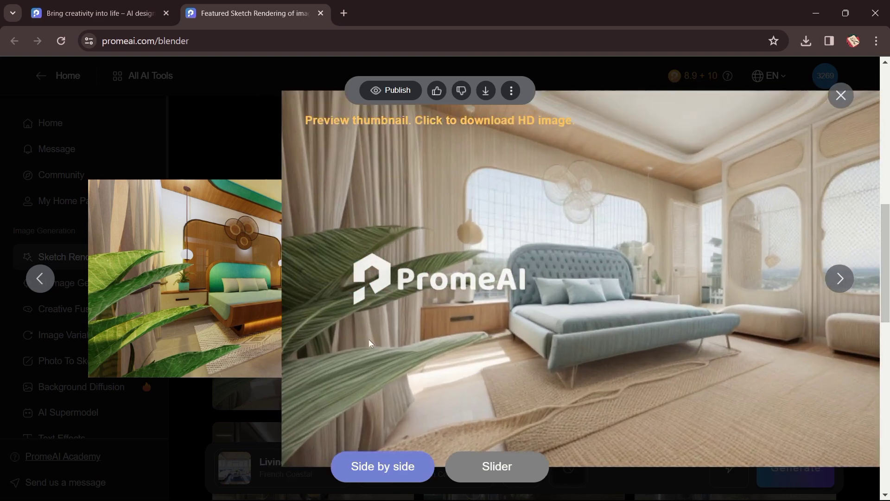
{"action": "left_click", "coordinate": [631, 372]}
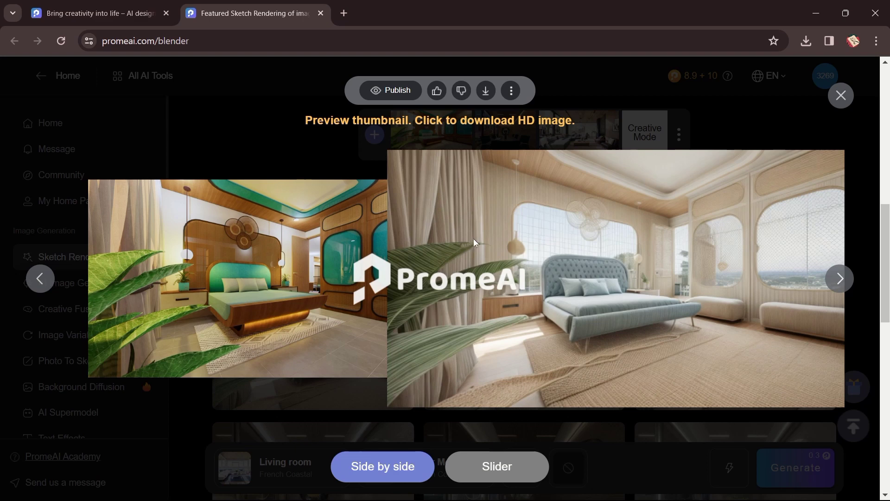
{"action": "left_click", "coordinate": [663, 307]}
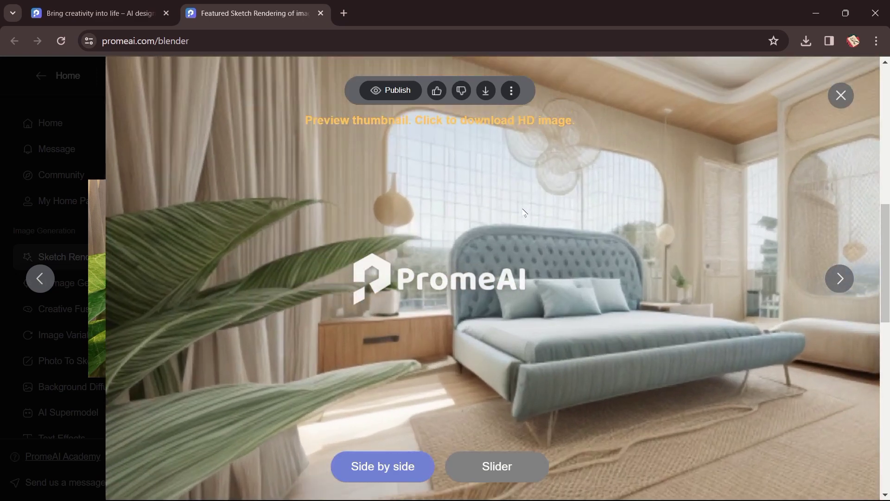
{"action": "left_click", "coordinate": [525, 212]}
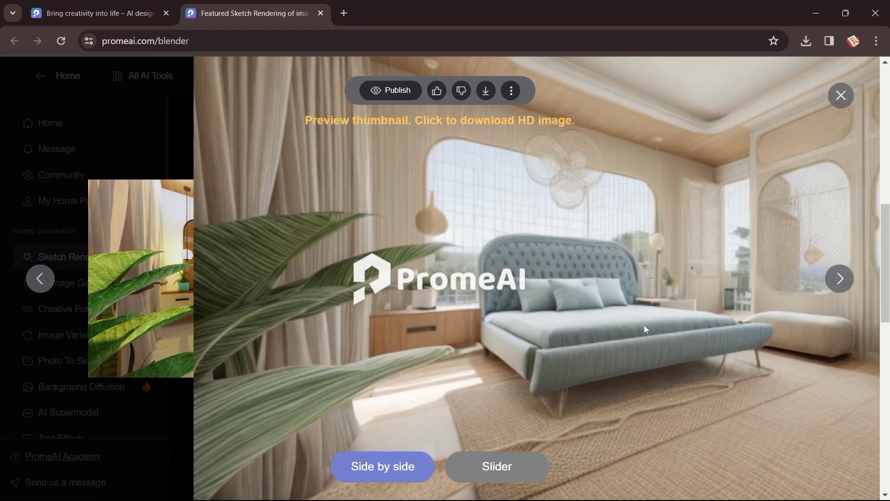
{"action": "left_click", "coordinate": [645, 324]}
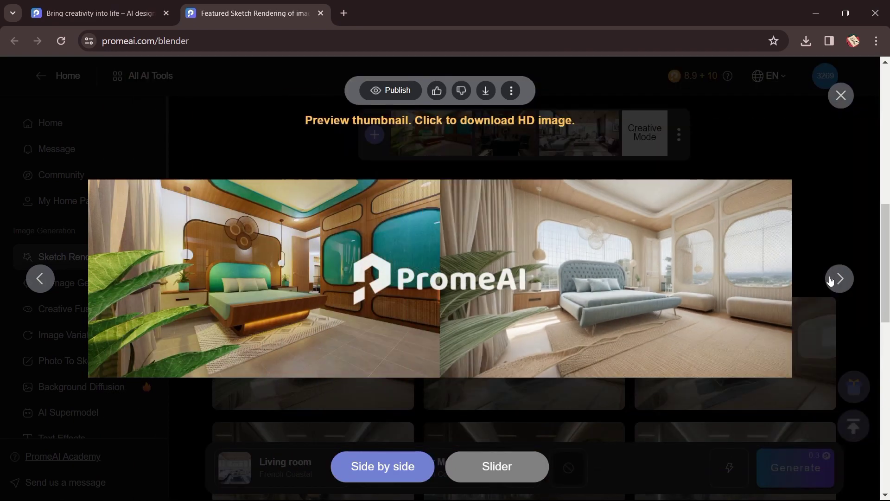
Examine the remaining French Coastal bedroom renderings enlarged beside the original and close the preview.
{"action": "left_click", "coordinate": [842, 280]}
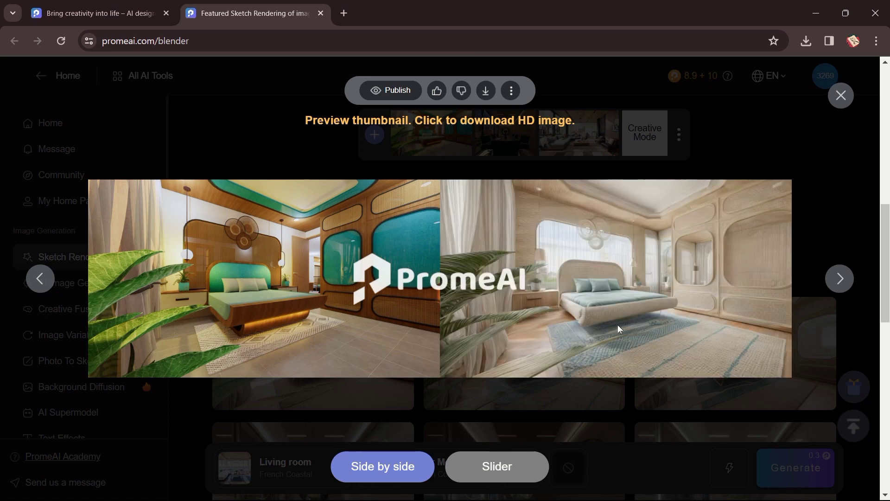
{"action": "mouse_move", "coordinate": [656, 309]}
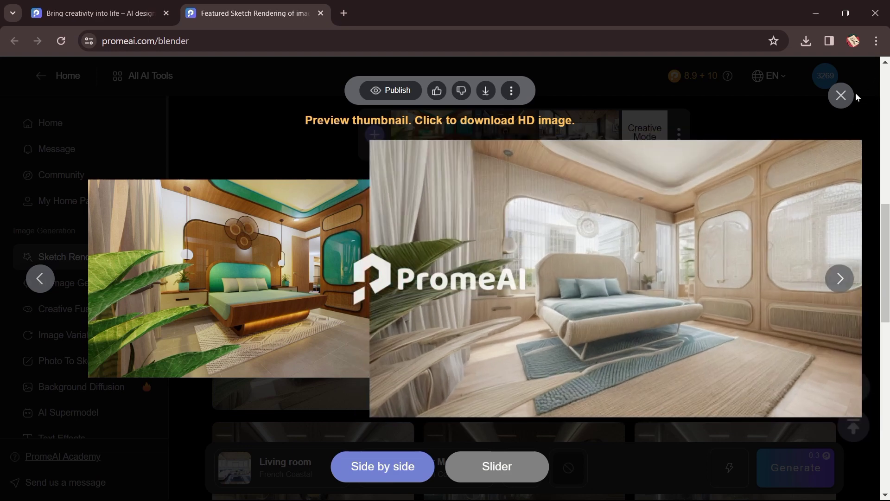
{"action": "left_click", "coordinate": [842, 95]}
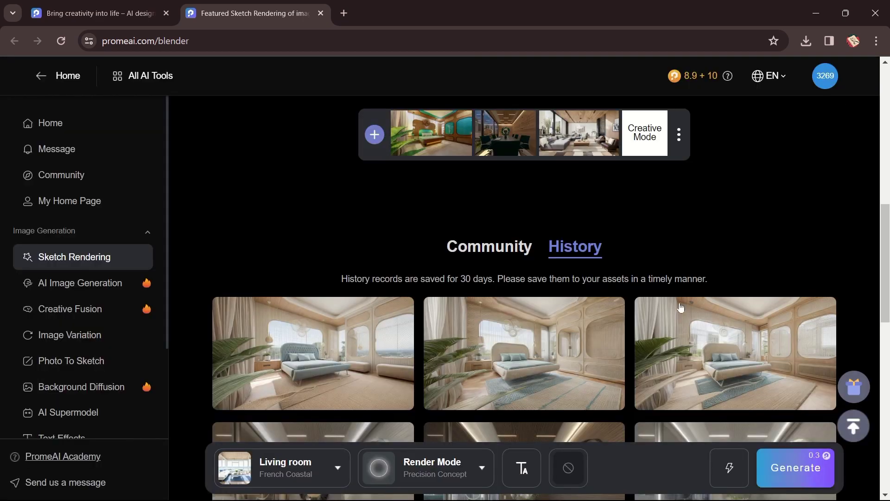
Choose the Japanese Rikyu living room style for the bedroom rendering.
{"action": "scroll", "coordinate": [524, 371], "scroll_direction": "up", "scroll_amount": 2}
{"action": "left_click", "coordinate": [251, 479]}
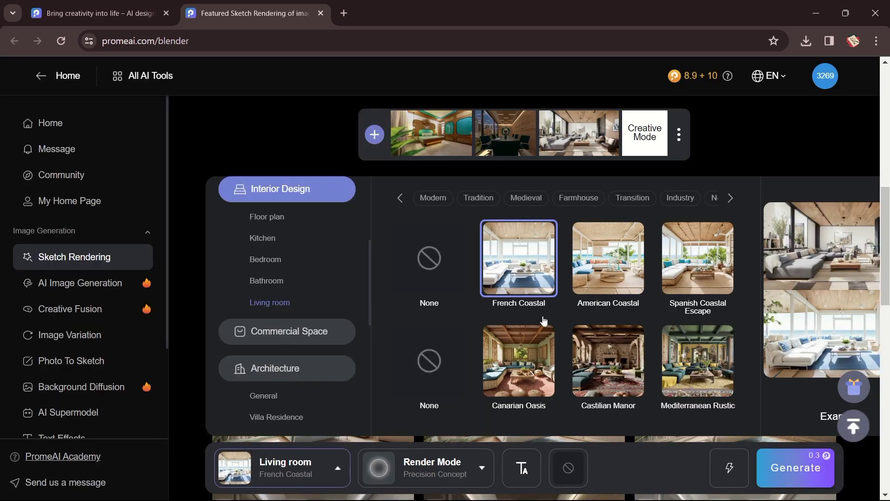
{"action": "scroll", "coordinate": [545, 320], "scroll_direction": "down", "scroll_amount": 5}
{"action": "scroll", "coordinate": [545, 320], "scroll_direction": "up", "scroll_amount": 1}
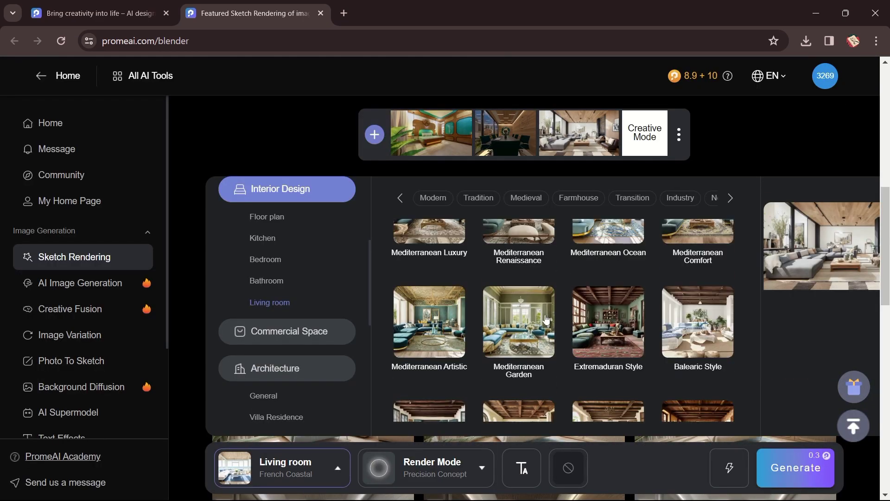
{"action": "scroll", "coordinate": [546, 320], "scroll_direction": "down", "scroll_amount": 1}
{"action": "scroll", "coordinate": [541, 320], "scroll_direction": "up", "scroll_amount": 10}
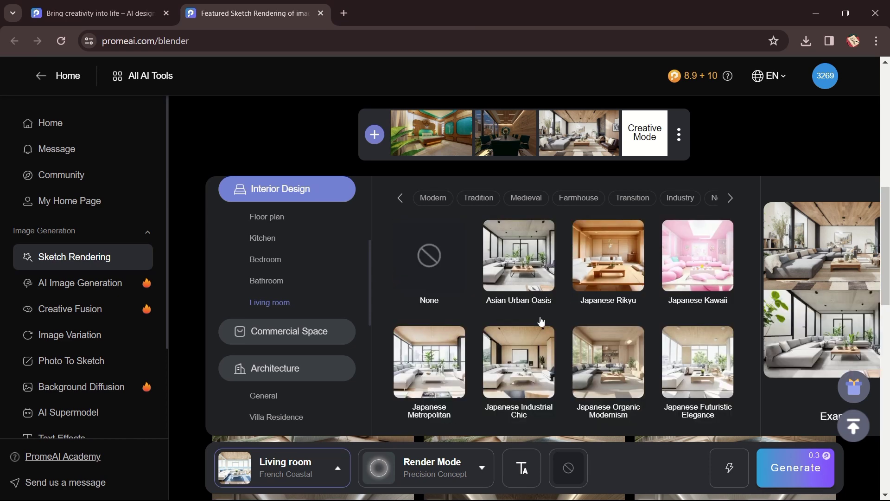
{"action": "left_click", "coordinate": [596, 265]}
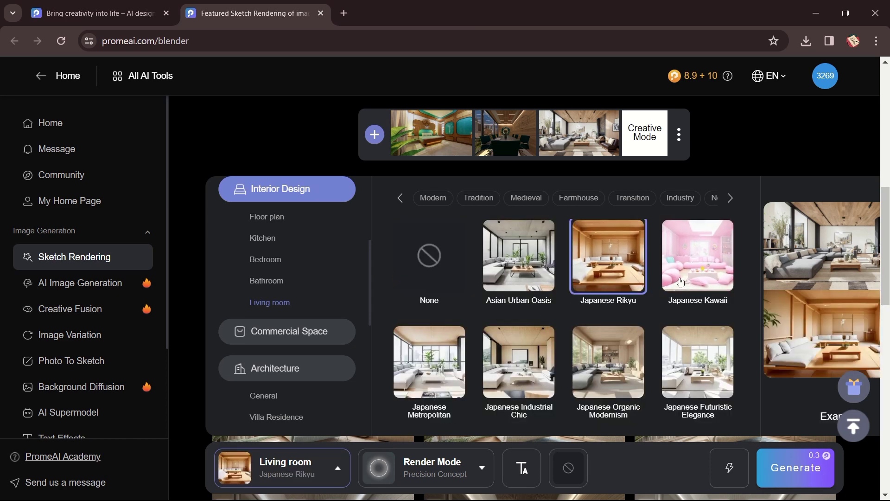
Look through the other Japanese living room styles and their example previews.
{"action": "scroll", "coordinate": [626, 306], "scroll_direction": "down", "scroll_amount": 1}
{"action": "scroll", "coordinate": [624, 334], "scroll_direction": "up", "scroll_amount": 1}
{"action": "scroll", "coordinate": [622, 362], "scroll_direction": "down", "scroll_amount": 4}
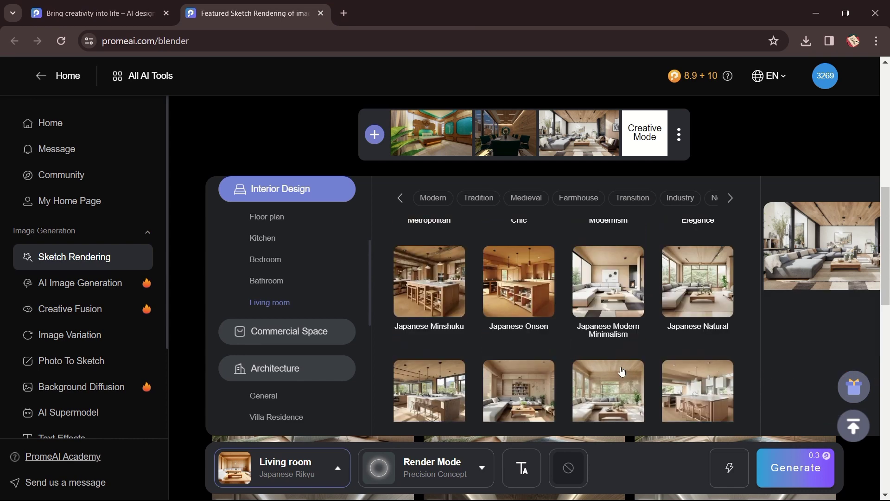
{"action": "scroll", "coordinate": [622, 371], "scroll_direction": "up", "scroll_amount": 4}
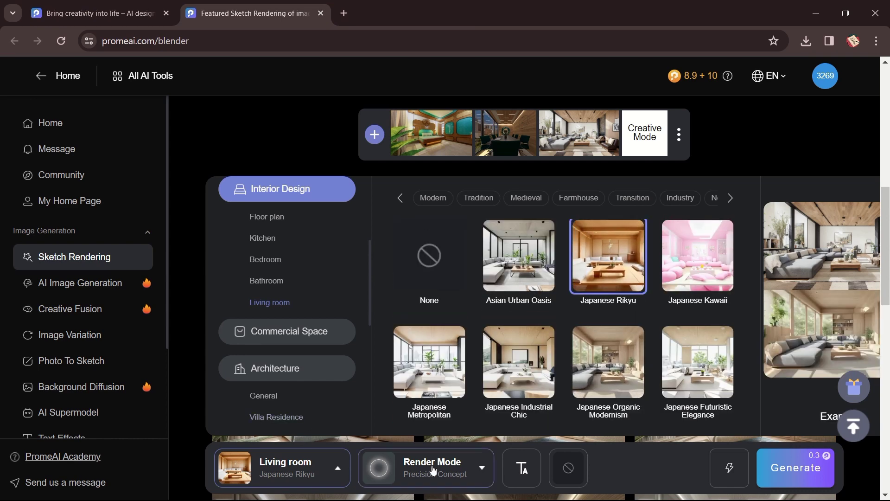
{"action": "scroll", "coordinate": [596, 371], "scroll_direction": "down", "scroll_amount": 2}
{"action": "scroll", "coordinate": [596, 371], "scroll_direction": "down", "scroll_amount": 1}
{"action": "scroll", "coordinate": [591, 370], "scroll_direction": "down", "scroll_amount": 2}
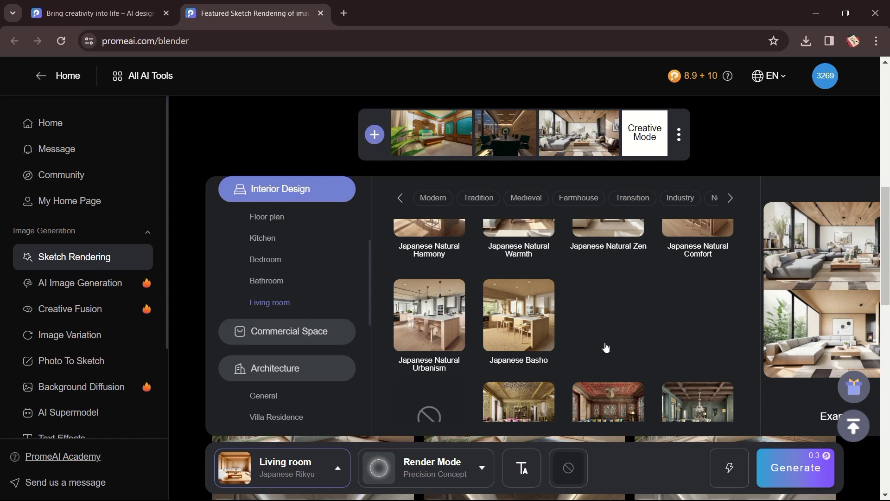
{"action": "scroll", "coordinate": [605, 348], "scroll_direction": "down", "scroll_amount": 2}
{"action": "scroll", "coordinate": [605, 356], "scroll_direction": "up", "scroll_amount": 2}
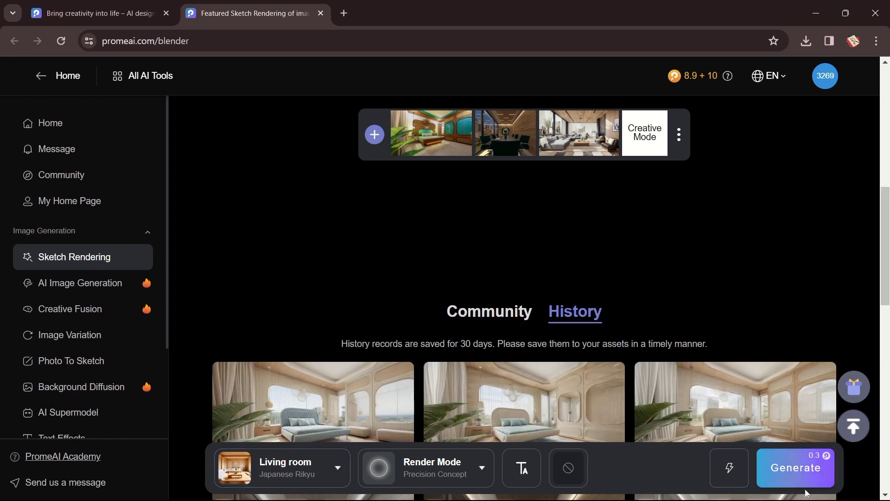
Generate the bedroom renderings in the Japanese Rikyu style with Precision Concept mode and go to the History.
{"action": "left_click", "coordinate": [802, 478]}
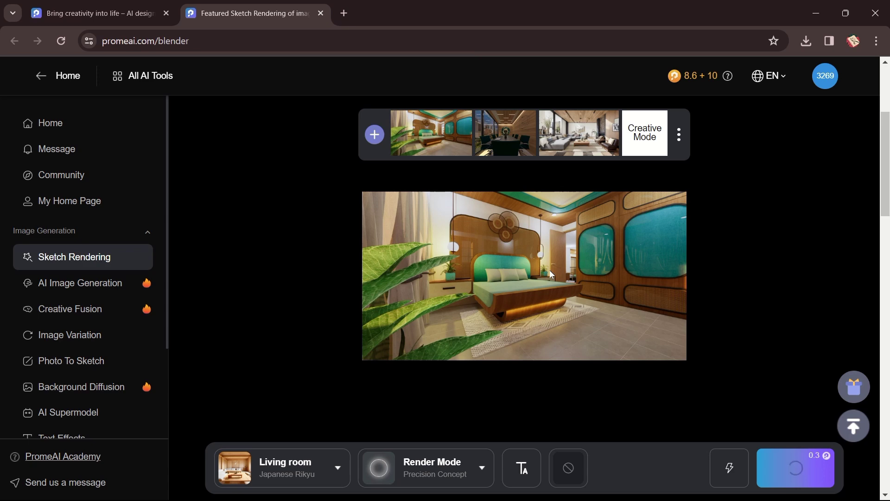
{"action": "scroll", "coordinate": [438, 375], "scroll_direction": "down", "scroll_amount": 3}
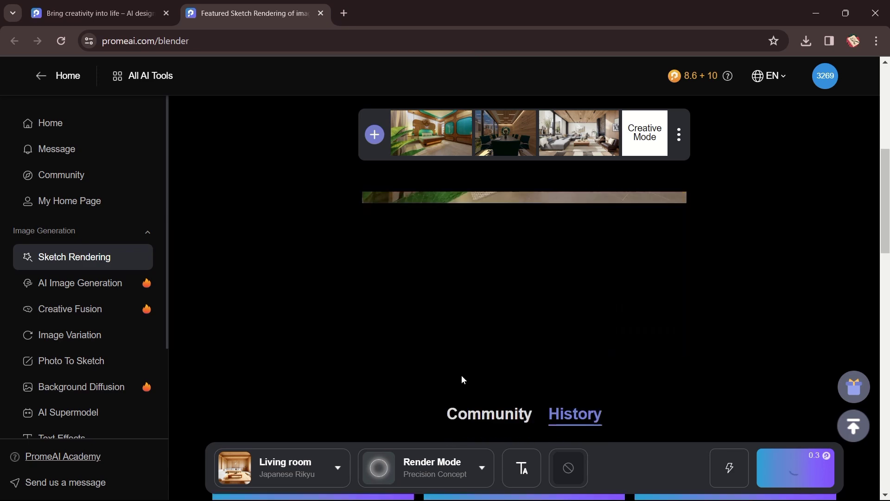
{"action": "scroll", "coordinate": [462, 379], "scroll_direction": "down", "scroll_amount": 3}
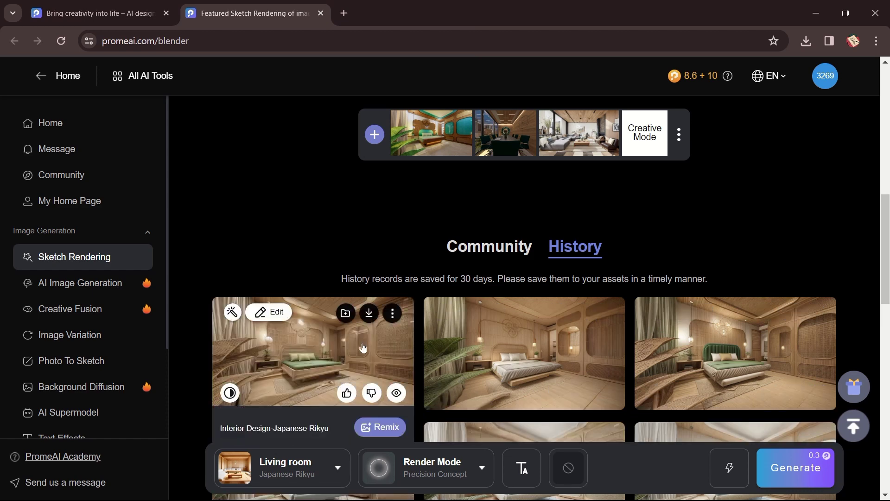
Compare the three Japanese Rikyu bedroom renderings with the original, recheck the first one enlarged, and close the preview.
{"action": "left_click", "coordinate": [364, 348]}
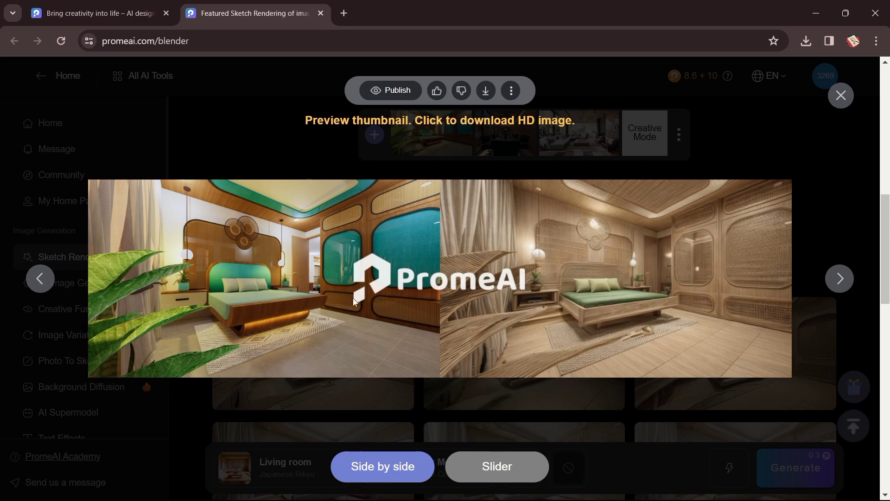
{"action": "mouse_move", "coordinate": [789, 298]}
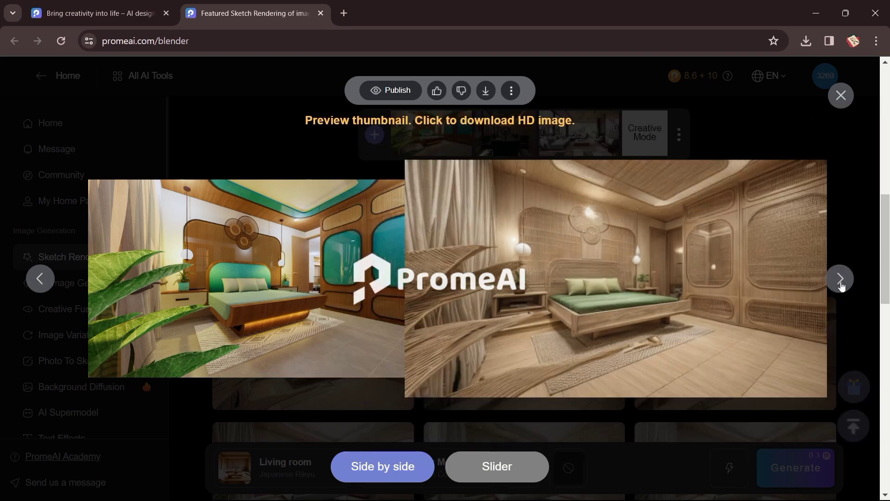
{"action": "left_click", "coordinate": [840, 279]}
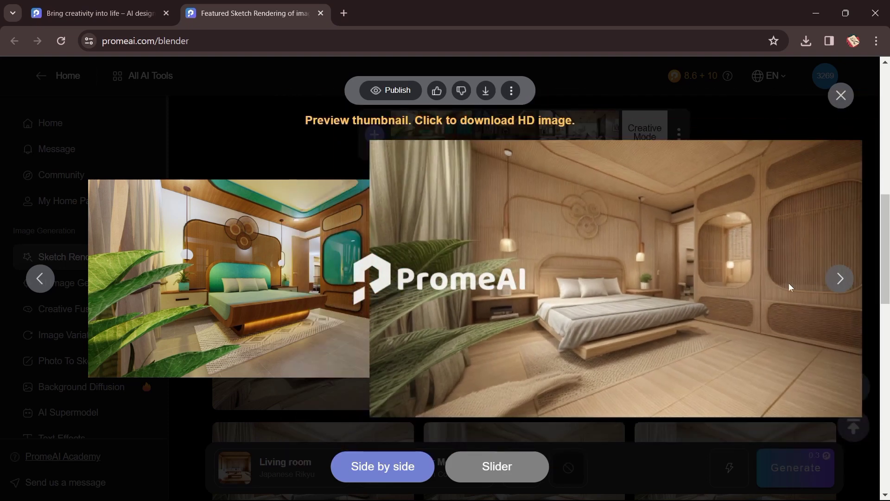
{"action": "left_click", "coordinate": [841, 288]}
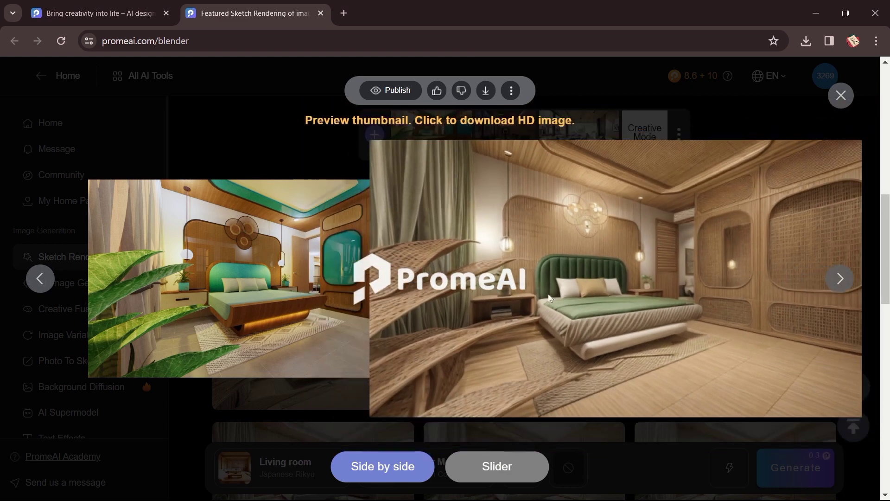
{"action": "left_click", "coordinate": [841, 95]}
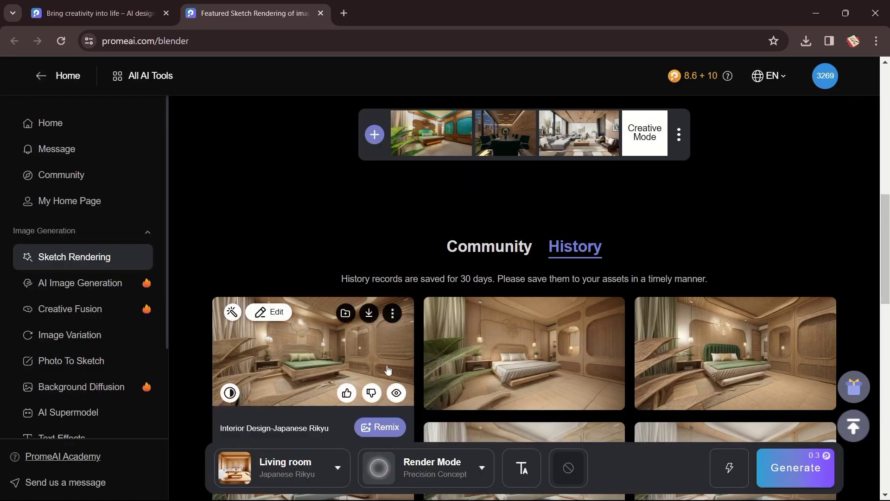
{"action": "left_click", "coordinate": [354, 362]}
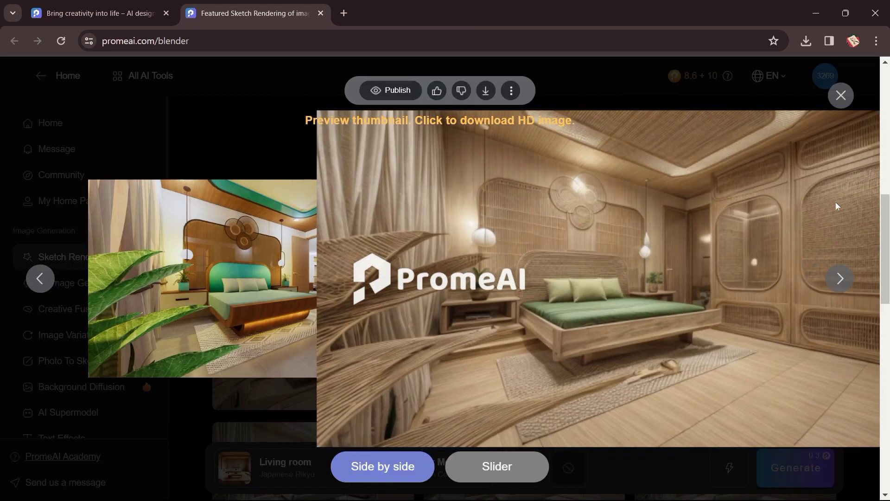
{"action": "left_click", "coordinate": [850, 100]}
Choose the Cuba Contemporary style from the Modern living room styles for the bedroom rendering.
{"action": "scroll", "coordinate": [616, 353], "scroll_direction": "down", "scroll_amount": 3}
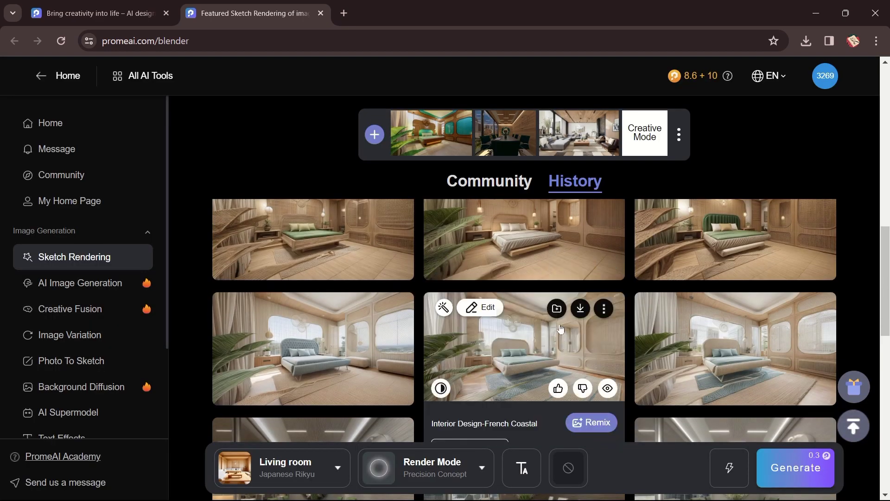
{"action": "left_click", "coordinate": [325, 469]}
{"action": "scroll", "coordinate": [553, 358], "scroll_direction": "down", "scroll_amount": 5}
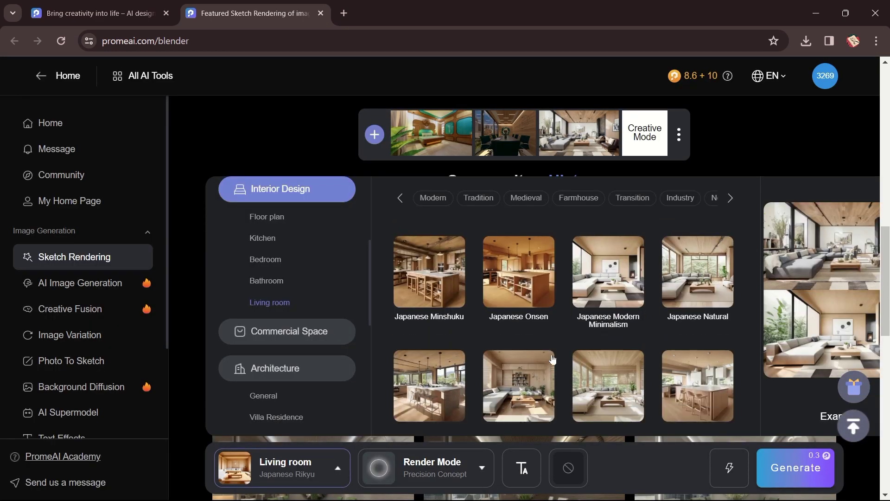
{"action": "scroll", "coordinate": [553, 357], "scroll_direction": "up", "scroll_amount": 3}
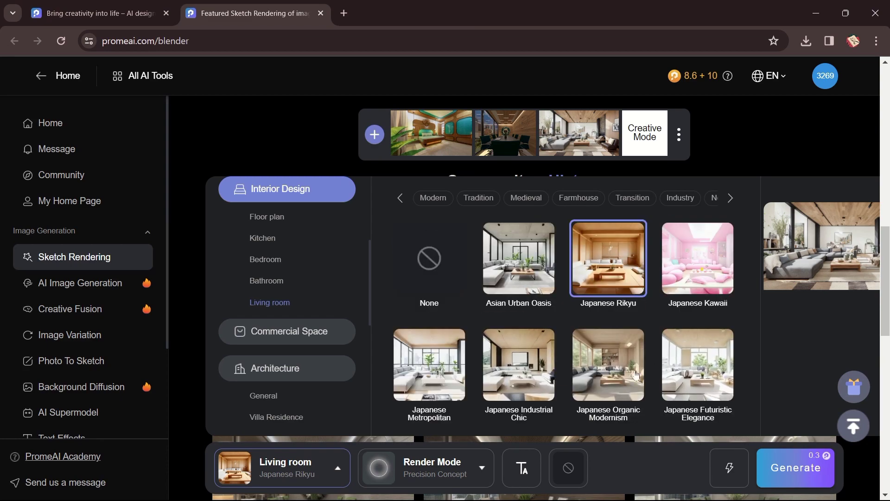
{"action": "scroll", "coordinate": [617, 363], "scroll_direction": "down", "scroll_amount": 10}
{"action": "scroll", "coordinate": [699, 337], "scroll_direction": "up", "scroll_amount": 8}
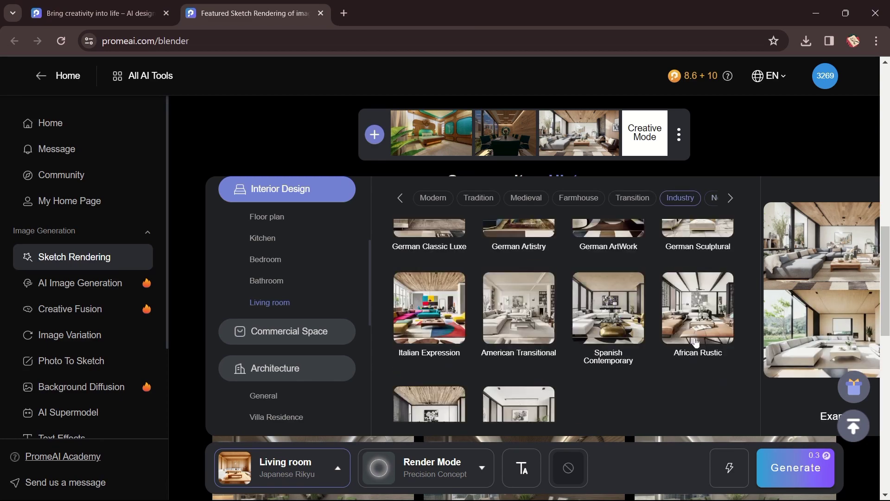
{"action": "scroll", "coordinate": [699, 337], "scroll_direction": "up", "scroll_amount": 10}
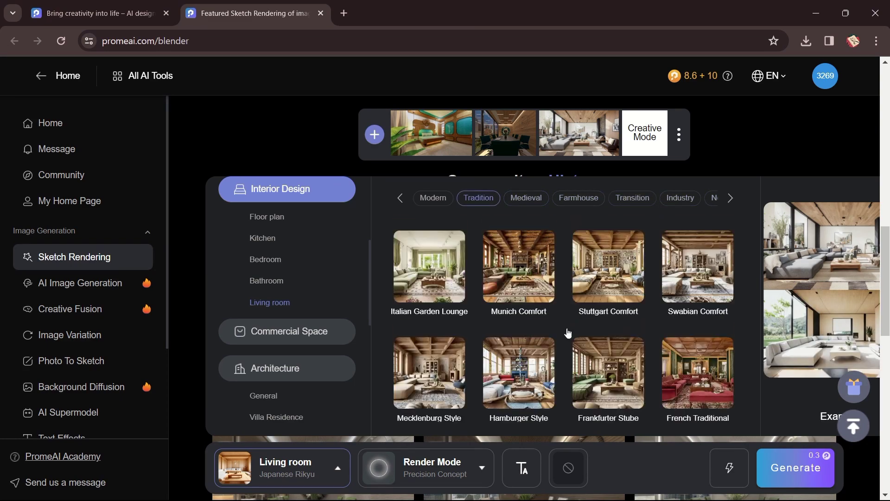
{"action": "scroll", "coordinate": [530, 341], "scroll_direction": "up", "scroll_amount": 10}
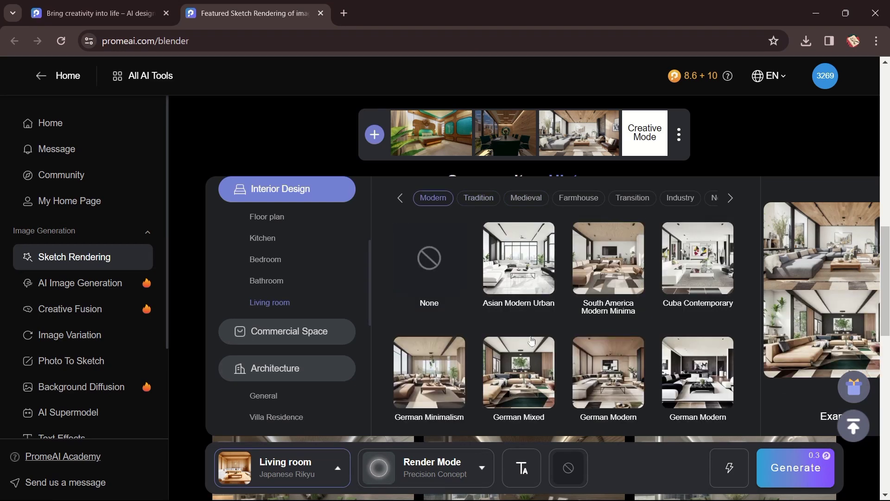
{"action": "left_click", "coordinate": [709, 266]}
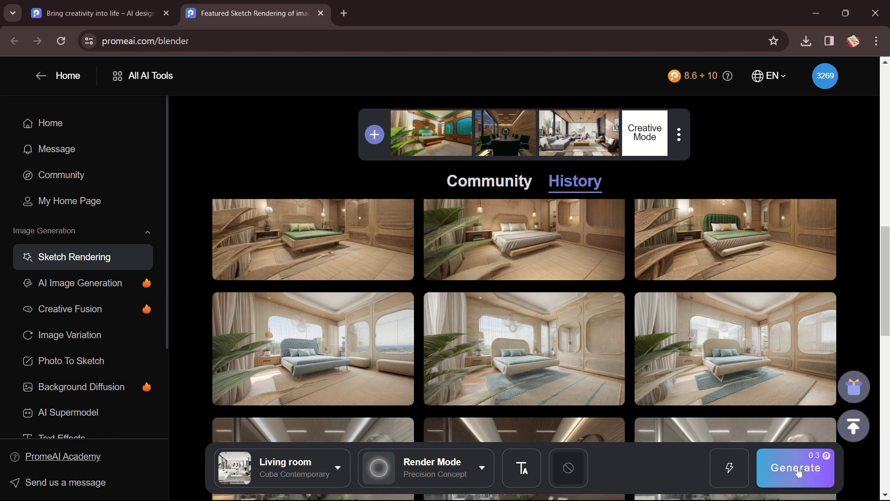
Generate the bedroom renderings in the Cuba Contemporary style and go to them in the History.
{"action": "left_click", "coordinate": [799, 468]}
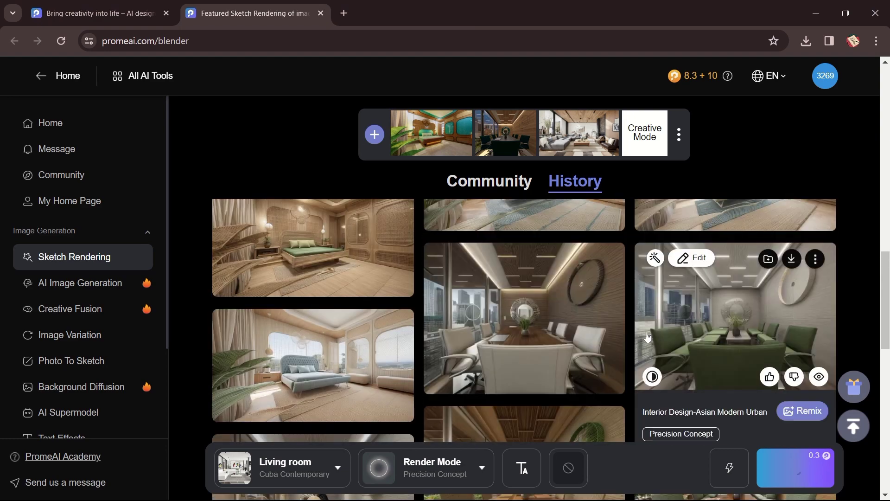
{"action": "scroll", "coordinate": [648, 338], "scroll_direction": "up", "scroll_amount": 3}
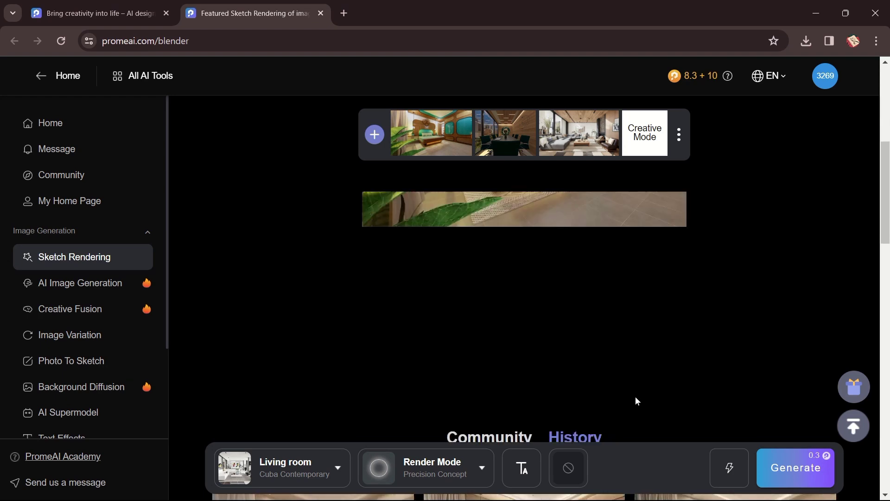
{"action": "scroll", "coordinate": [637, 400], "scroll_direction": "down", "scroll_amount": 3}
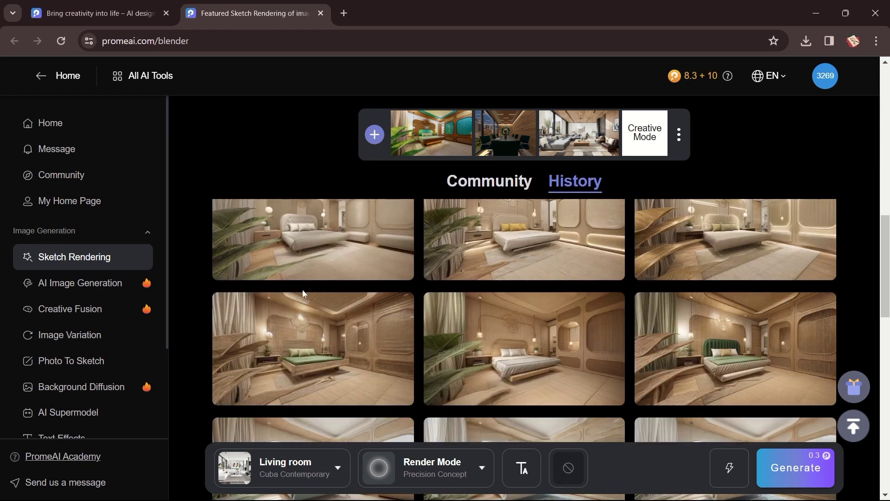
Examine the Cuba Contemporary bedroom renderings enlarged beside the original and close the preview.
{"action": "left_click", "coordinate": [333, 301]}
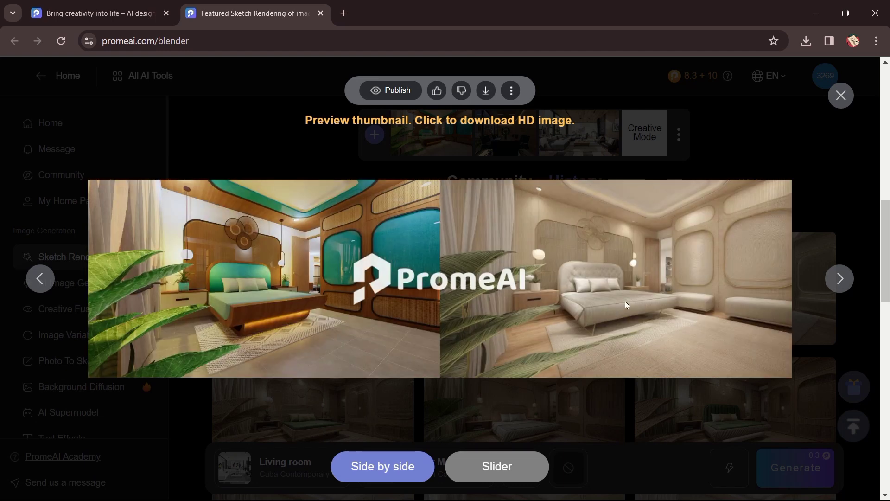
{"action": "mouse_move", "coordinate": [694, 279]}
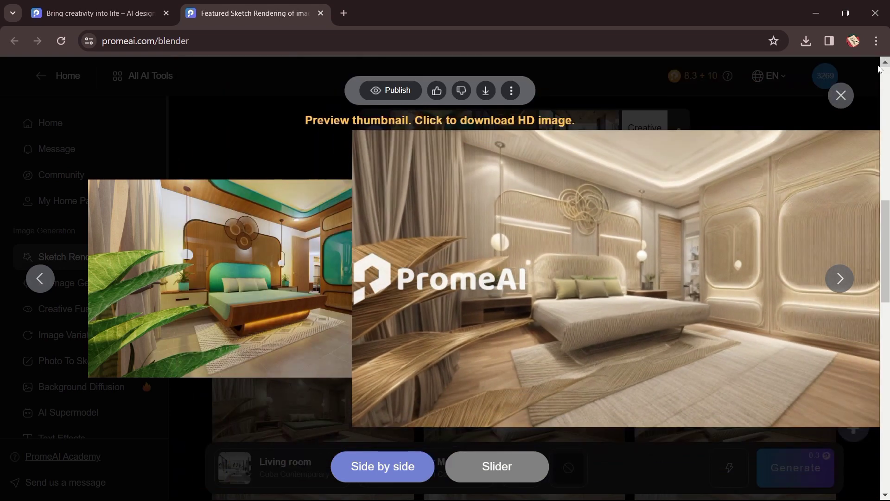
{"action": "left_click", "coordinate": [841, 96]}
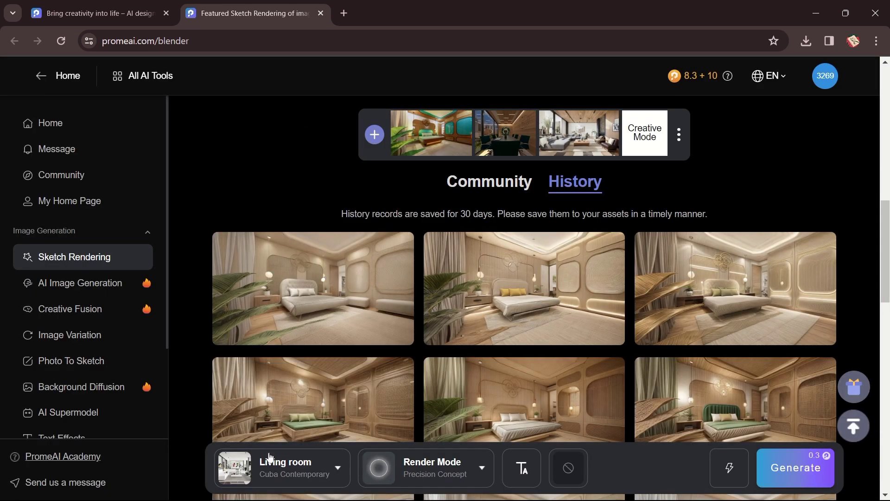
Upload the cafe 5 image from the MY BEST RENDER VIEWS folder as a new source image.
{"action": "left_click", "coordinate": [286, 465]}
{"action": "scroll", "coordinate": [446, 328], "scroll_direction": "up", "scroll_amount": 8}
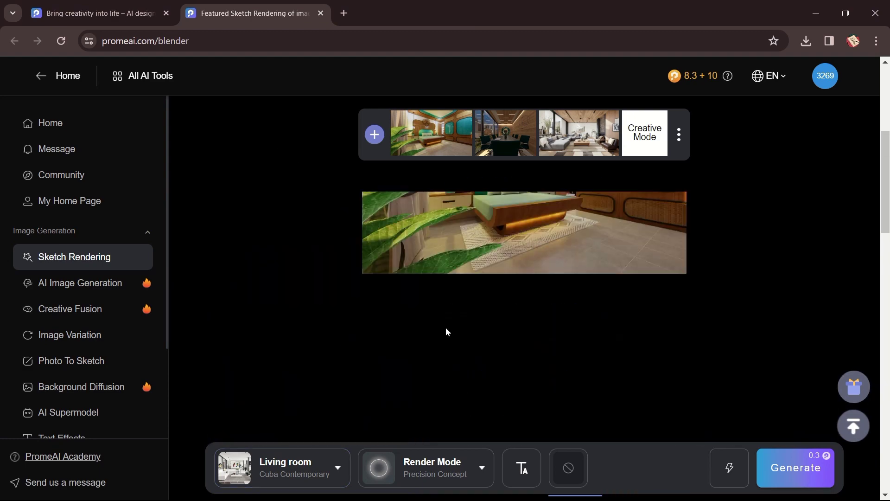
{"action": "left_click", "coordinate": [368, 253]}
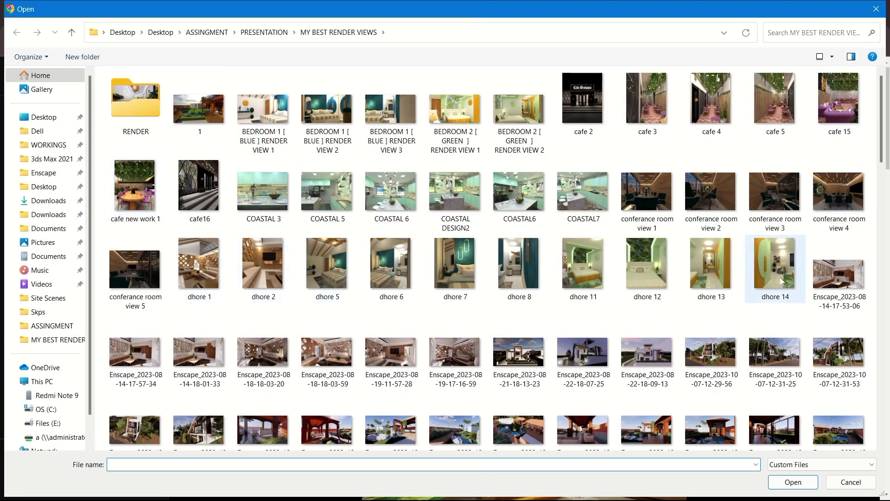
{"action": "scroll", "coordinate": [707, 296], "scroll_direction": "down", "scroll_amount": 5}
{"action": "scroll", "coordinate": [707, 295], "scroll_direction": "up", "scroll_amount": 3}
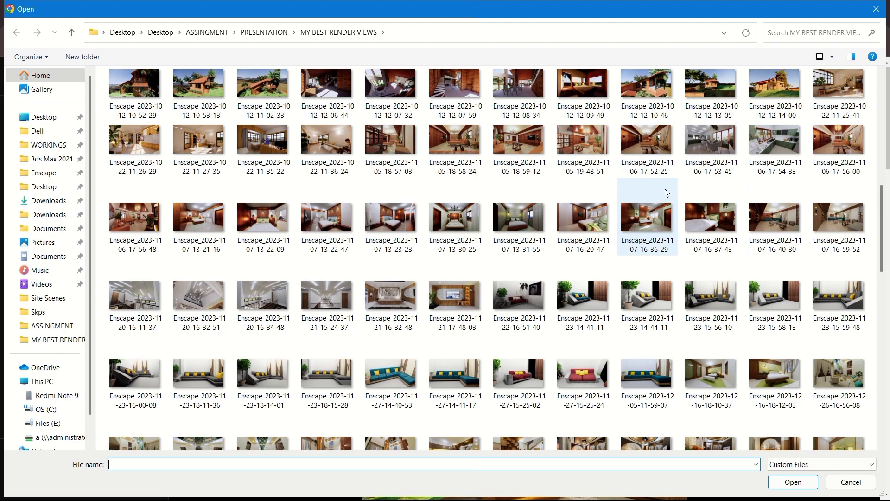
{"action": "scroll", "coordinate": [477, 325], "scroll_direction": "down", "scroll_amount": 10}
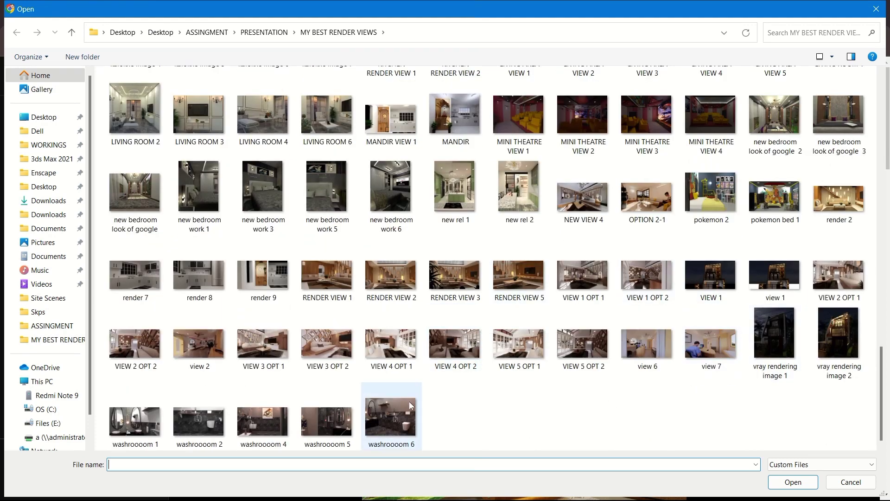
{"action": "scroll", "coordinate": [851, 198], "scroll_direction": "up", "scroll_amount": 3}
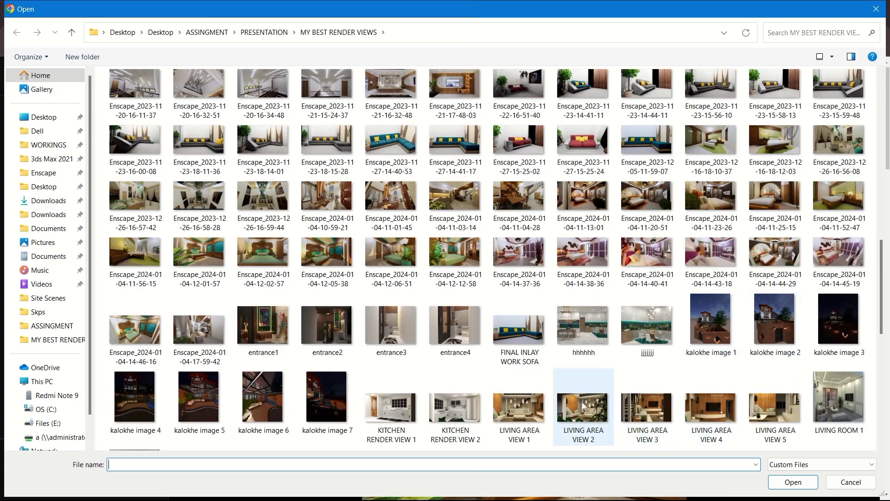
{"action": "scroll", "coordinate": [597, 401], "scroll_direction": "down", "scroll_amount": 4}
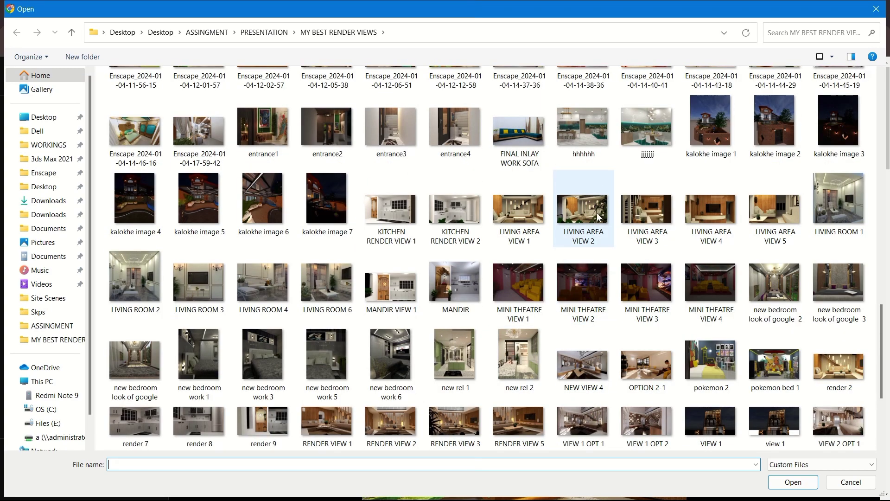
{"action": "scroll", "coordinate": [459, 407], "scroll_direction": "up", "scroll_amount": 6}
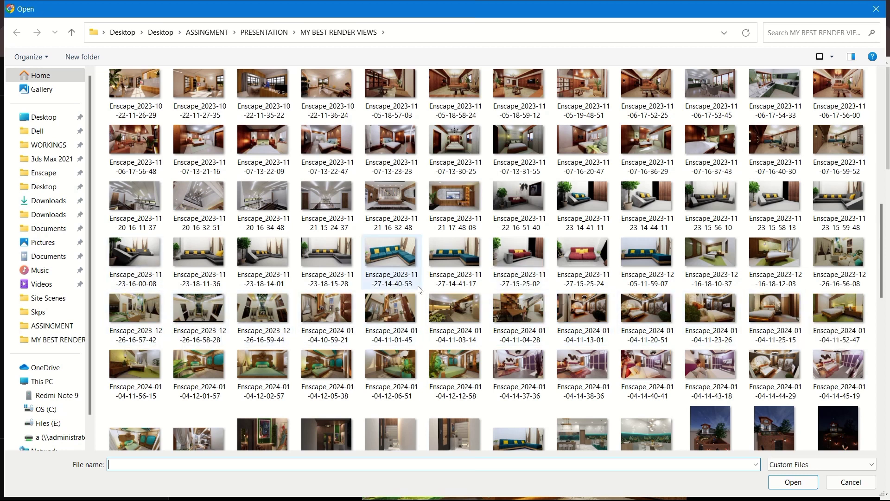
{"action": "scroll", "coordinate": [387, 288], "scroll_direction": "up", "scroll_amount": 3}
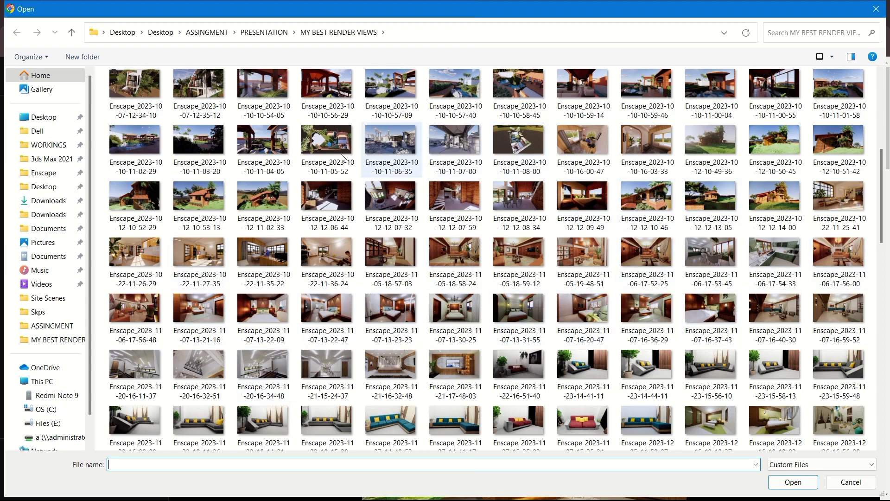
{"action": "scroll", "coordinate": [190, 241], "scroll_direction": "up", "scroll_amount": 5}
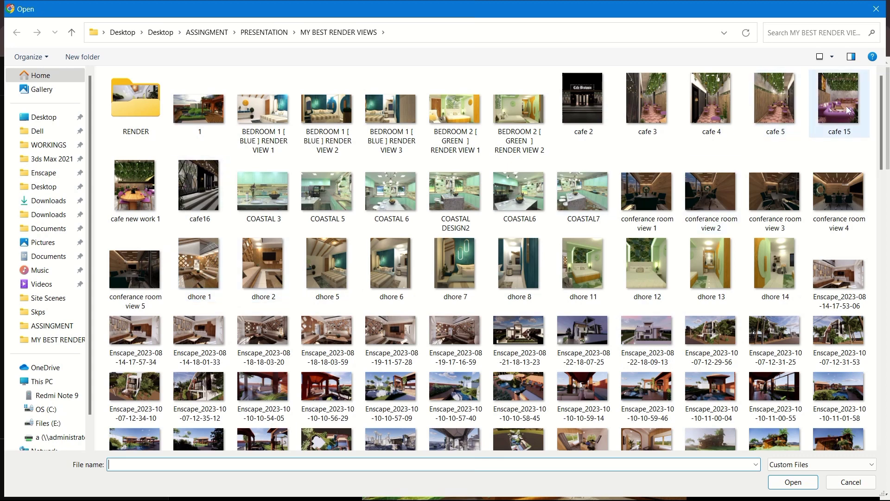
{"action": "mouse_move", "coordinate": [786, 108]}
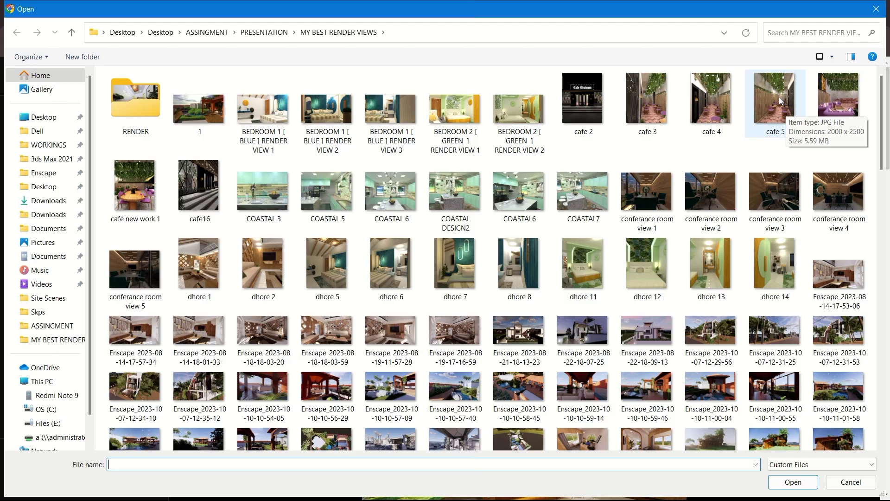
{"action": "left_click", "coordinate": [779, 97]}
{"action": "left_click", "coordinate": [793, 482]}
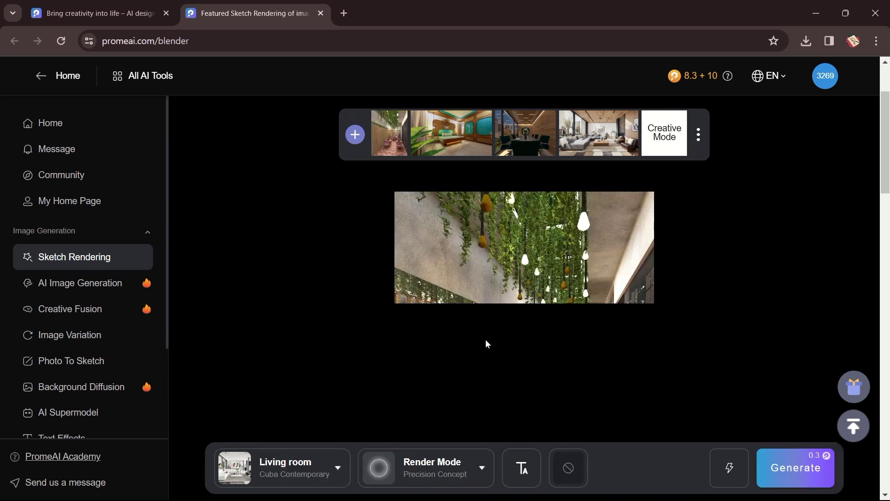
Look over the uploaded cafe image from the hanging plants down to the patterned floor.
{"action": "scroll", "coordinate": [497, 337], "scroll_direction": "down", "scroll_amount": 1}
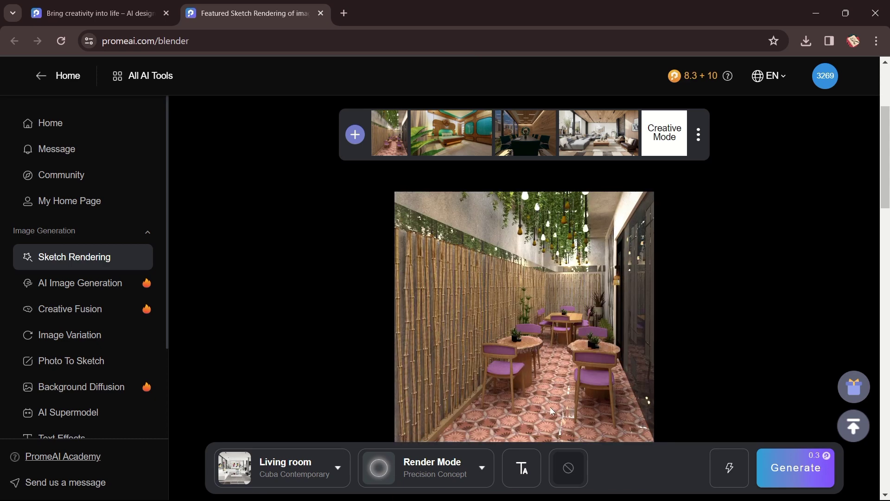
{"action": "scroll", "coordinate": [505, 355], "scroll_direction": "down", "scroll_amount": 1}
{"action": "scroll", "coordinate": [511, 359], "scroll_direction": "up", "scroll_amount": 1}
{"action": "scroll", "coordinate": [533, 278], "scroll_direction": "up", "scroll_amount": 2}
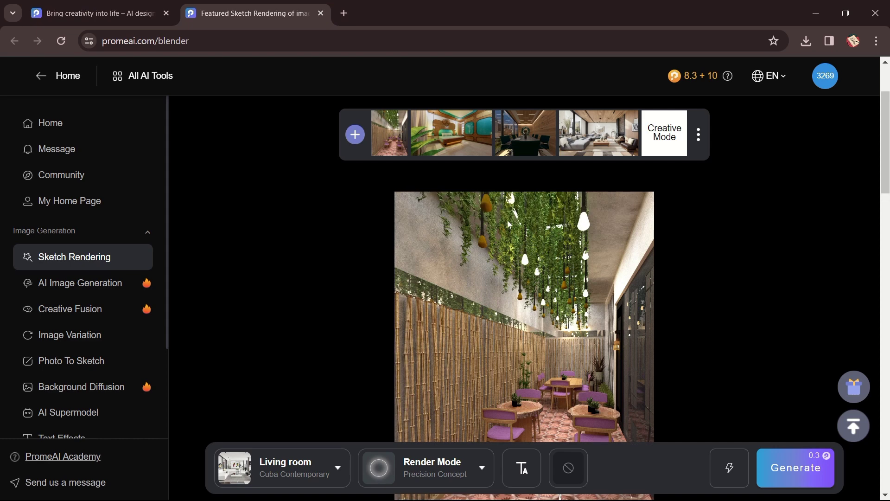
{"action": "scroll", "coordinate": [587, 285], "scroll_direction": "down", "scroll_amount": 3}
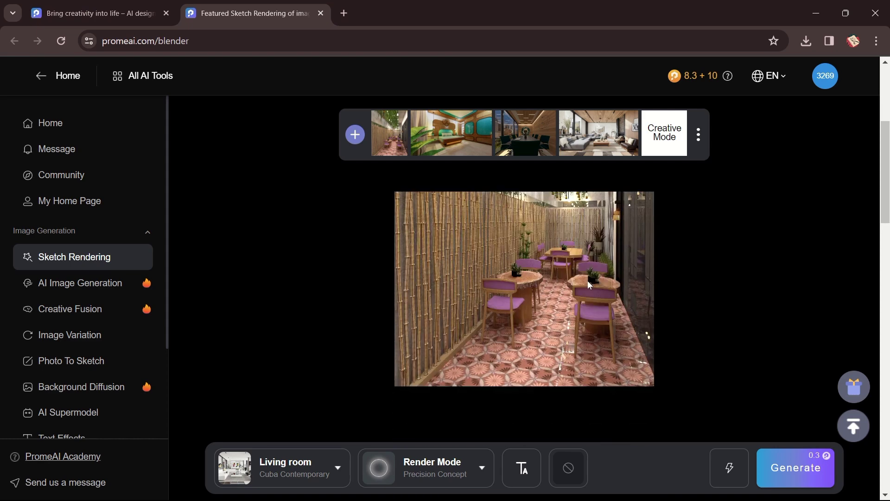
{"action": "scroll", "coordinate": [545, 335], "scroll_direction": "down", "scroll_amount": 5}
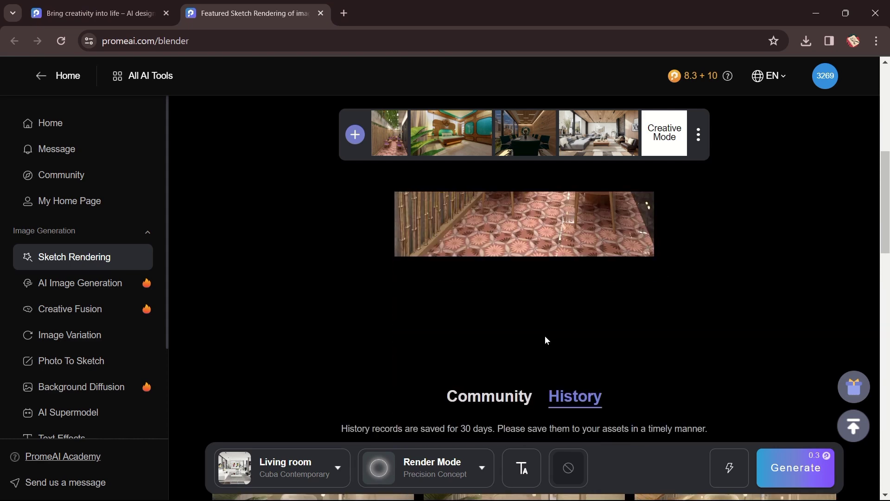
{"action": "scroll", "coordinate": [541, 337], "scroll_direction": "up", "scroll_amount": 5}
Choose the Italian Minimal Zen style from the Modern living room styles and generate the cafe renderings.
{"action": "left_click", "coordinate": [335, 470]}
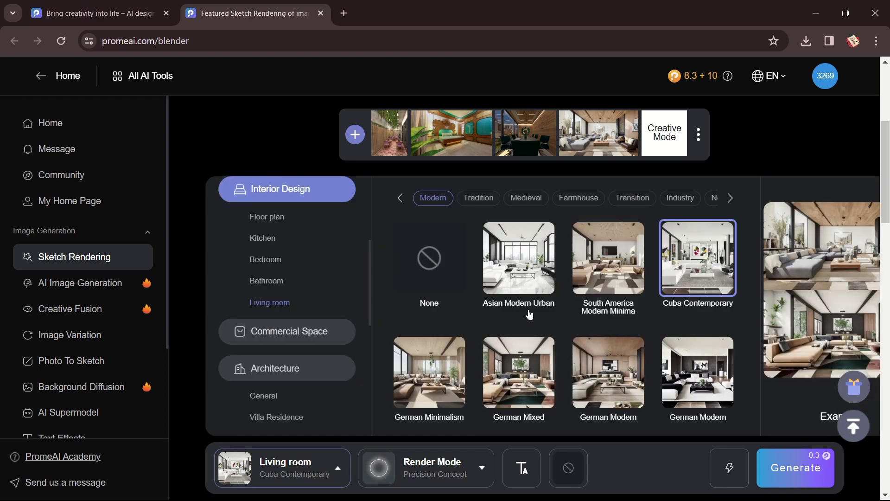
{"action": "scroll", "coordinate": [582, 330], "scroll_direction": "down", "scroll_amount": 2}
{"action": "scroll", "coordinate": [582, 329], "scroll_direction": "down", "scroll_amount": 6}
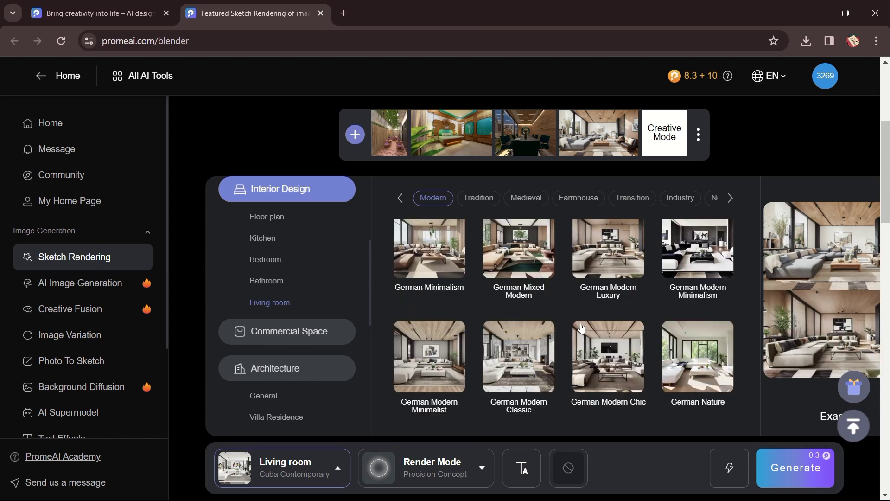
{"action": "scroll", "coordinate": [582, 364], "scroll_direction": "down", "scroll_amount": 1}
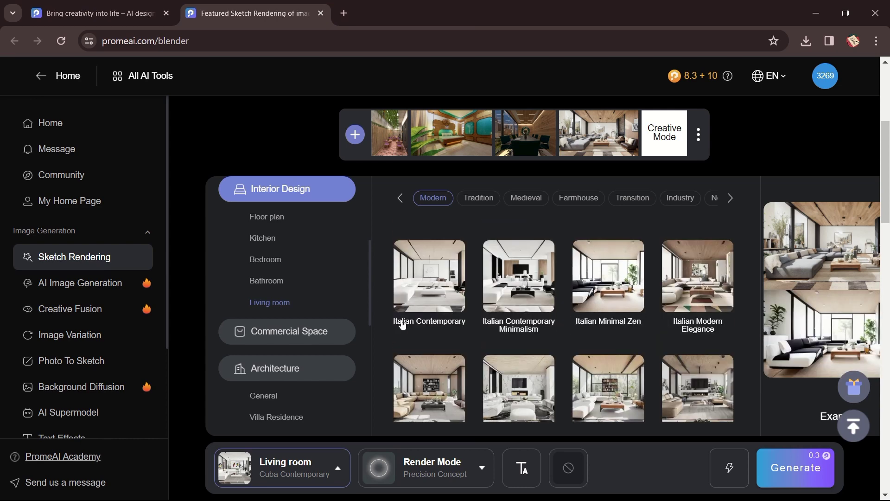
{"action": "left_click", "coordinate": [627, 269]}
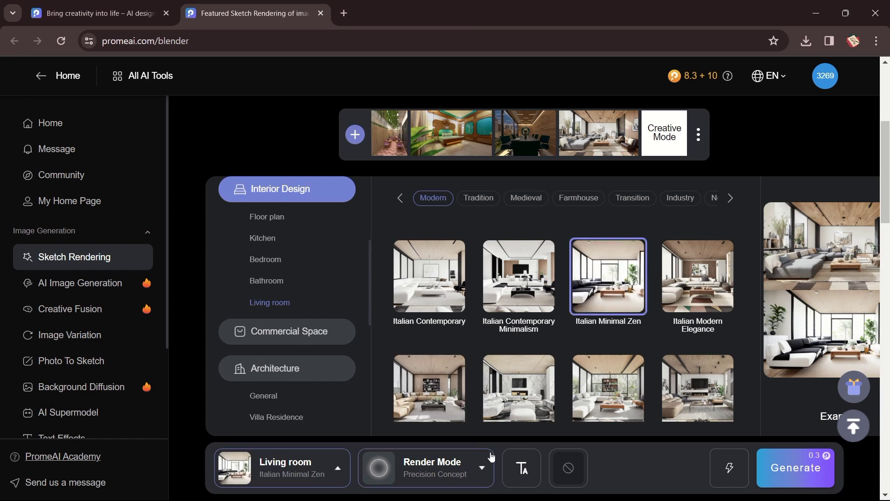
{"action": "scroll", "coordinate": [641, 328], "scroll_direction": "up", "scroll_amount": 5}
{"action": "scroll", "coordinate": [641, 328], "scroll_direction": "down", "scroll_amount": 1}
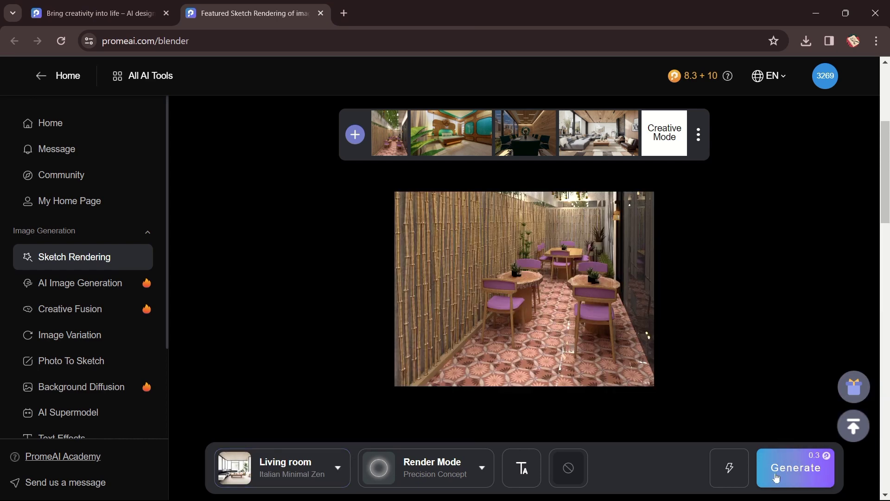
{"action": "left_click", "coordinate": [796, 469]}
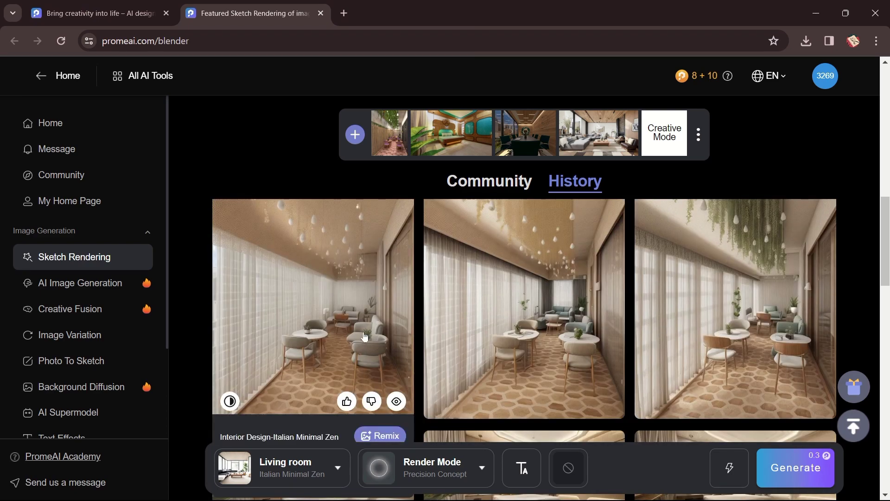
Compare the first Italian Minimal Zen cafe rendering with the original in the side-by-side and slider views.
{"action": "left_click", "coordinate": [365, 330]}
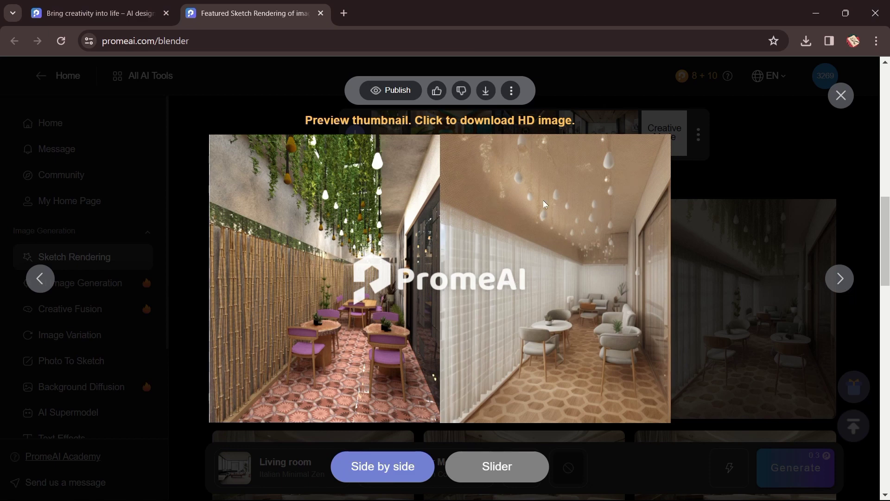
{"action": "left_click", "coordinate": [478, 470]}
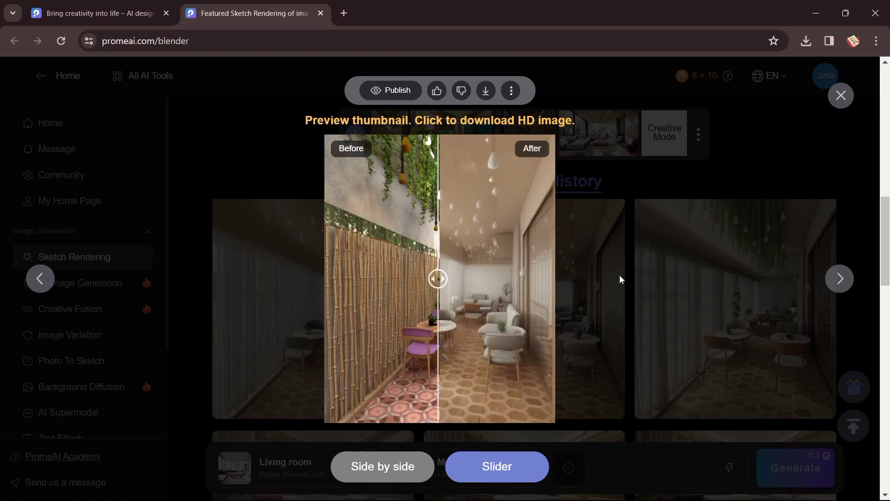
{"action": "left_click", "coordinate": [379, 468]}
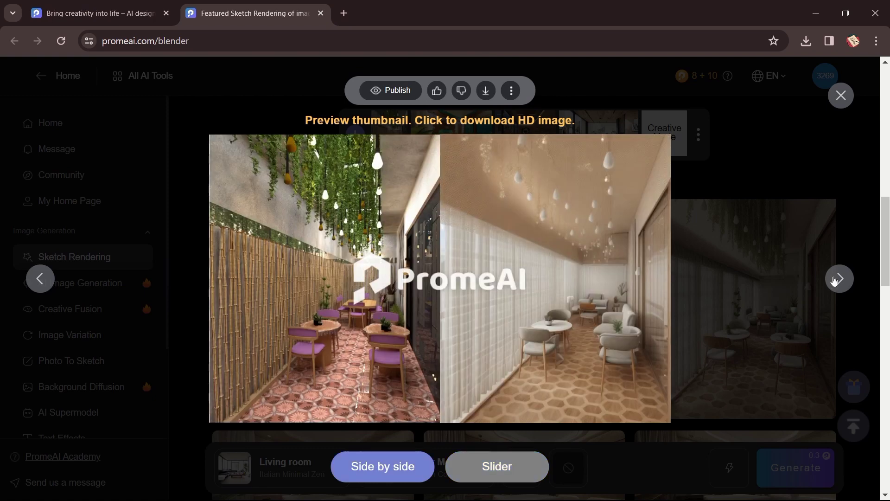
Examine the second and third cafe renderings enlarged beside the original and close the preview.
{"action": "left_click", "coordinate": [840, 279]}
{"action": "scroll", "coordinate": [655, 338], "scroll_direction": "up", "scroll_amount": 6}
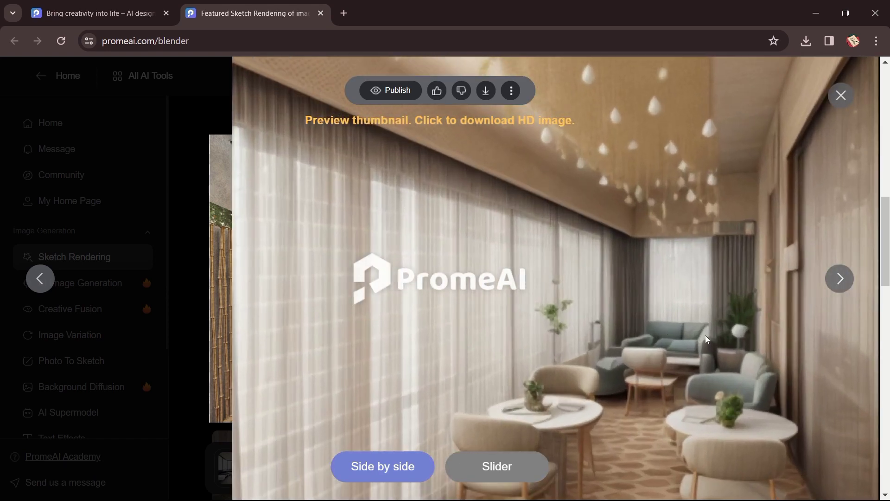
{"action": "scroll", "coordinate": [739, 353], "scroll_direction": "down", "scroll_amount": 5}
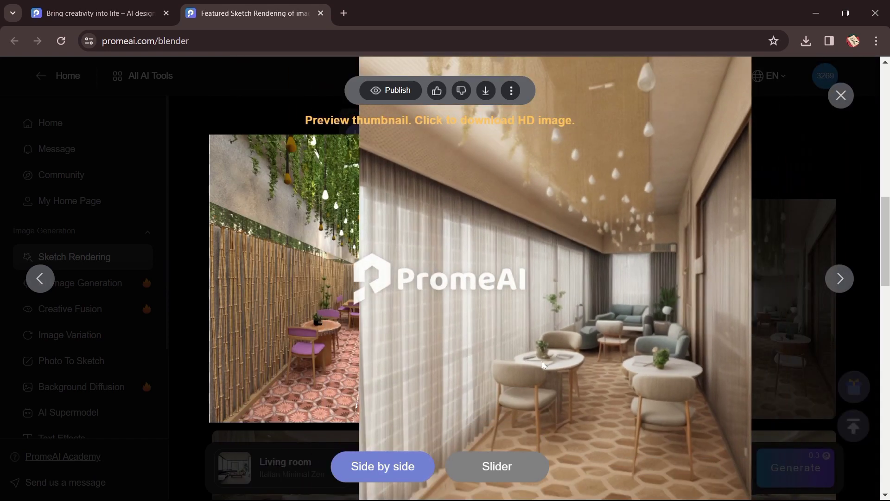
{"action": "left_click", "coordinate": [842, 284]}
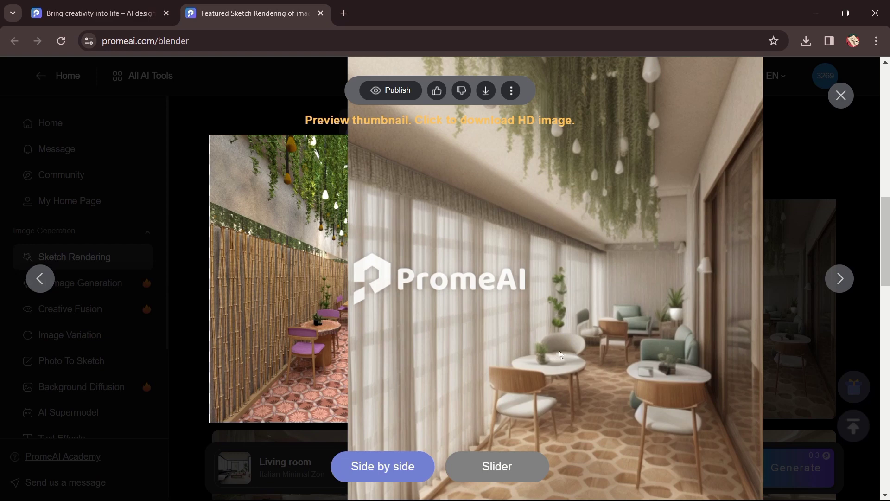
{"action": "scroll", "coordinate": [661, 369], "scroll_direction": "up", "scroll_amount": 3}
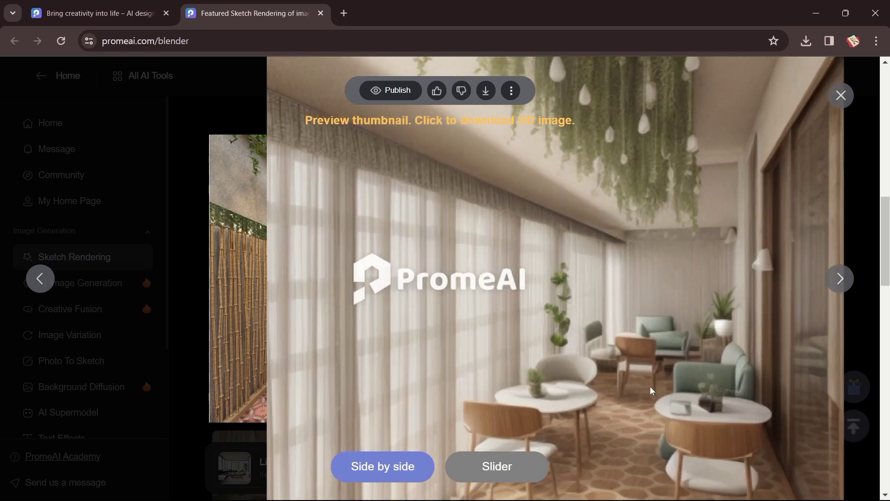
{"action": "scroll", "coordinate": [651, 389], "scroll_direction": "down", "scroll_amount": 4}
{"action": "scroll", "coordinate": [651, 390], "scroll_direction": "down", "scroll_amount": 1}
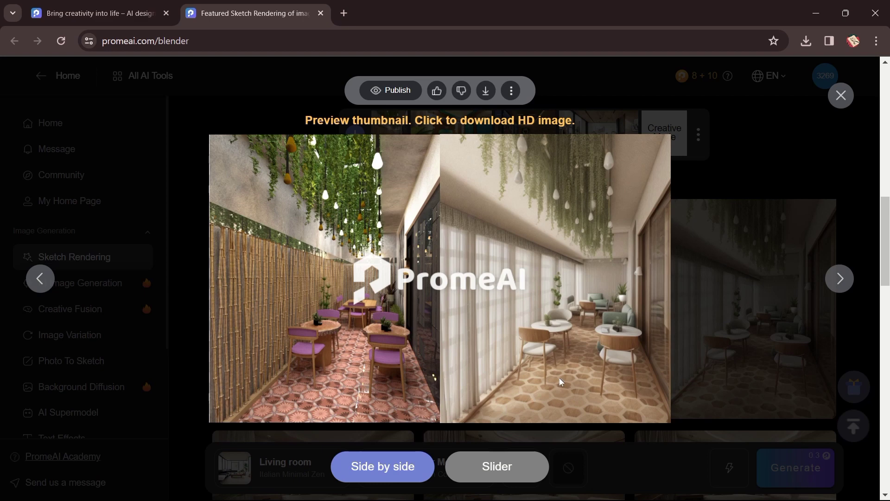
{"action": "left_click", "coordinate": [842, 96]}
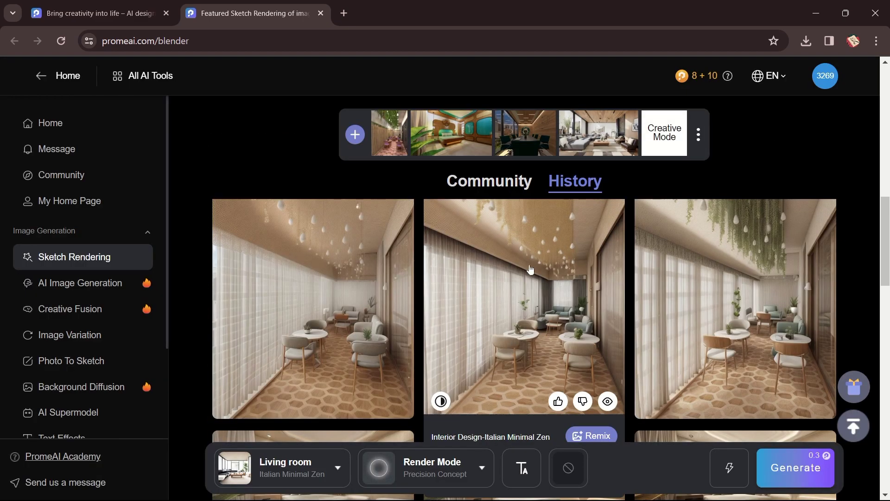
Recheck the original cafe image against the three new renderings in the History.
{"action": "scroll", "coordinate": [468, 320], "scroll_direction": "up", "scroll_amount": 5}
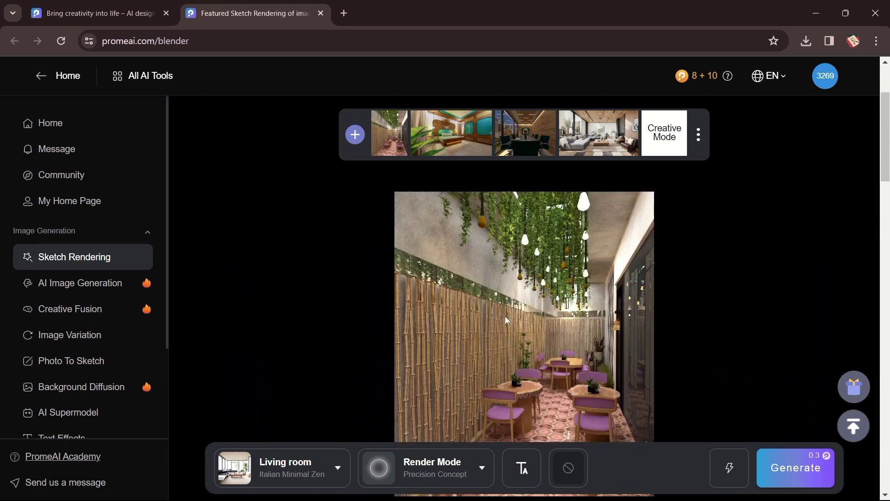
{"action": "scroll", "coordinate": [507, 333], "scroll_direction": "down", "scroll_amount": 7}
{"action": "scroll", "coordinate": [509, 339], "scroll_direction": "up", "scroll_amount": 7}
{"action": "scroll", "coordinate": [544, 296], "scroll_direction": "down", "scroll_amount": 5}
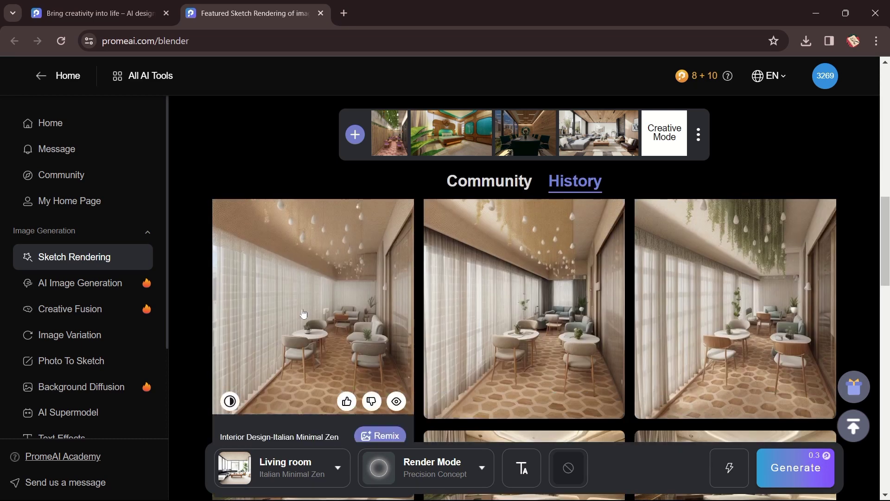
Review the download and upscale options for the first cafe rendering and close its preview.
{"action": "left_click", "coordinate": [360, 324]}
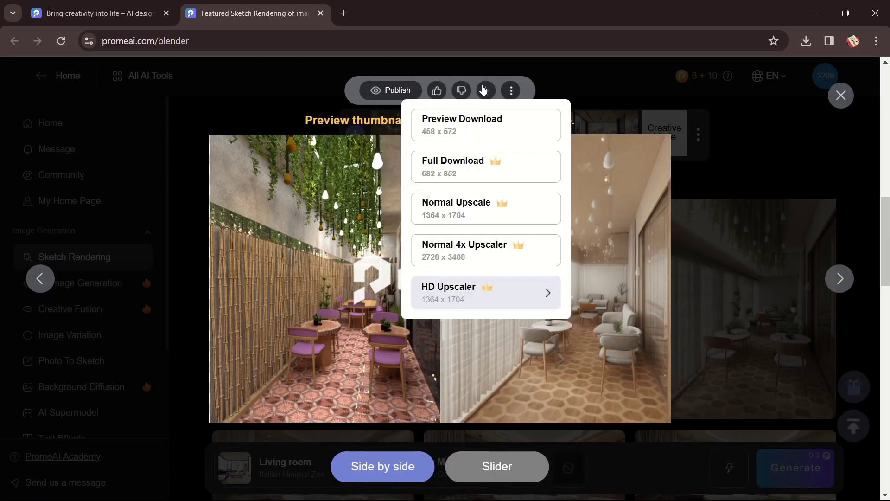
{"action": "mouse_move", "coordinate": [486, 91]}
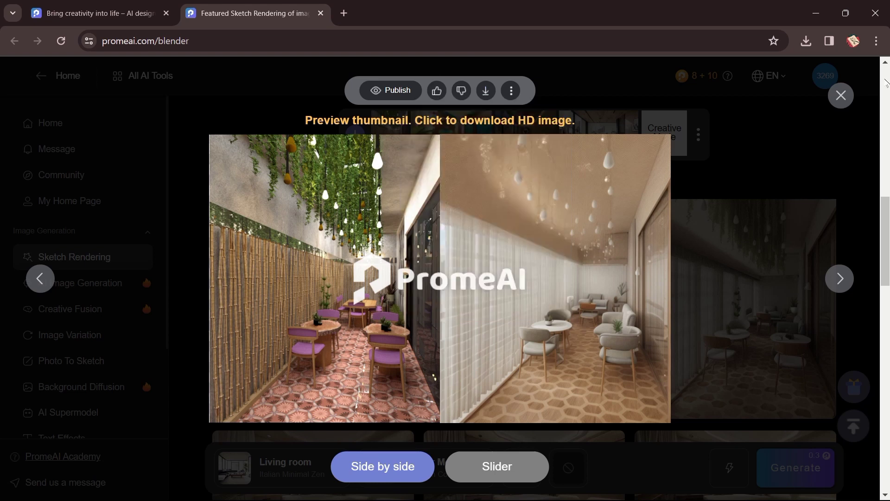
{"action": "left_click", "coordinate": [842, 96]}
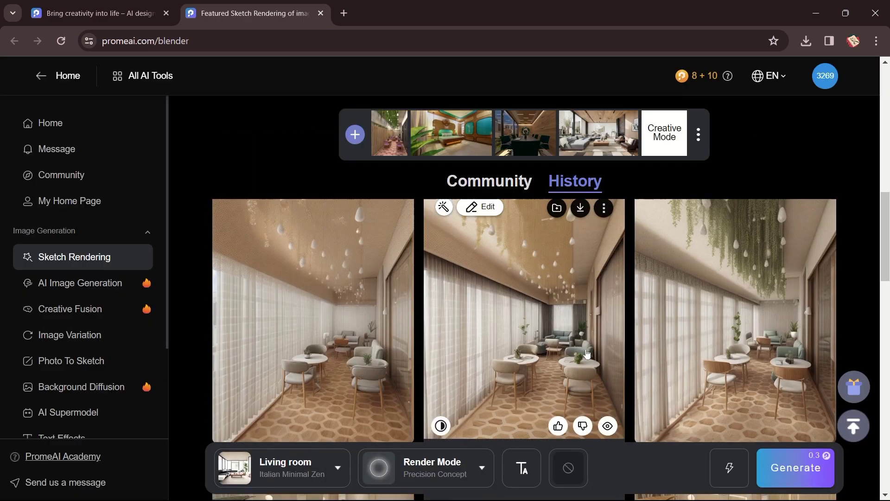
Try to download the second Italian Minimal Zen cafe rendering from the History with the Normal Upscaler.
{"action": "scroll", "coordinate": [594, 330], "scroll_direction": "down", "scroll_amount": 5}
{"action": "left_click", "coordinate": [603, 332]}
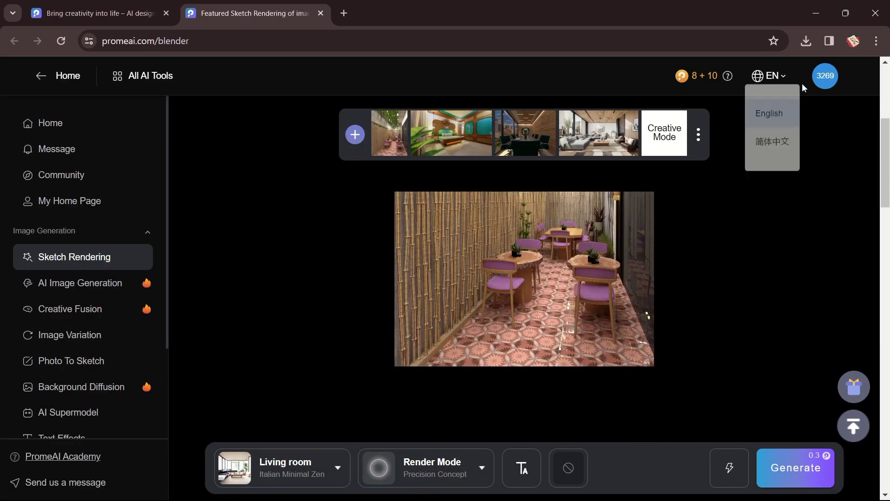
{"action": "key", "text": "Escape"}
{"action": "mouse_move", "coordinate": [580, 248]}
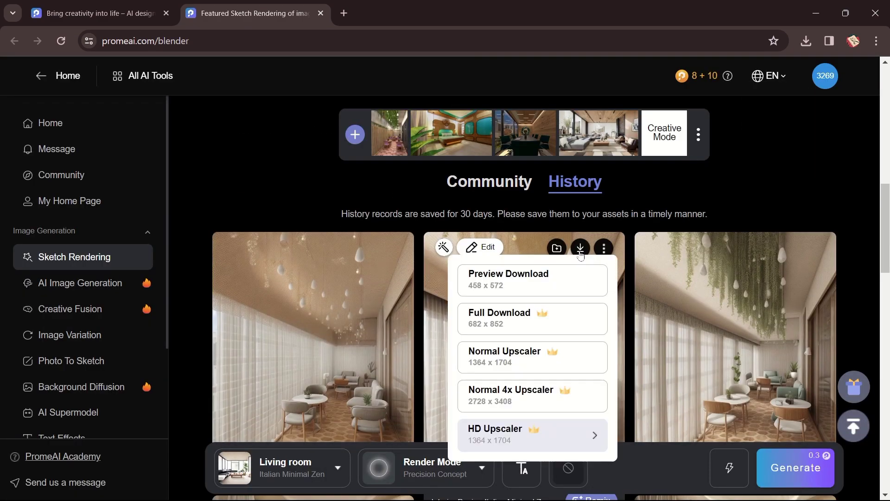
{"action": "left_click", "coordinate": [511, 357]}
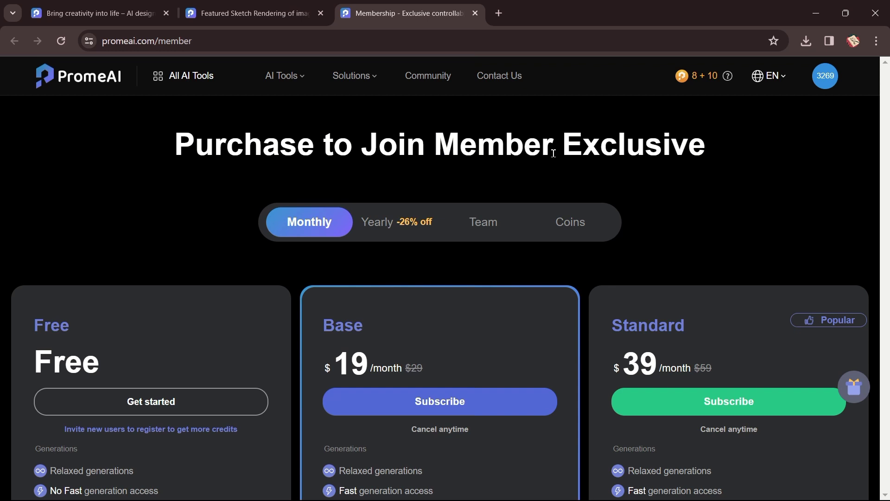
Review the generation access, coins and features of the Free plan on the membership page.
{"action": "scroll", "coordinate": [487, 246], "scroll_direction": "down", "scroll_amount": 3}
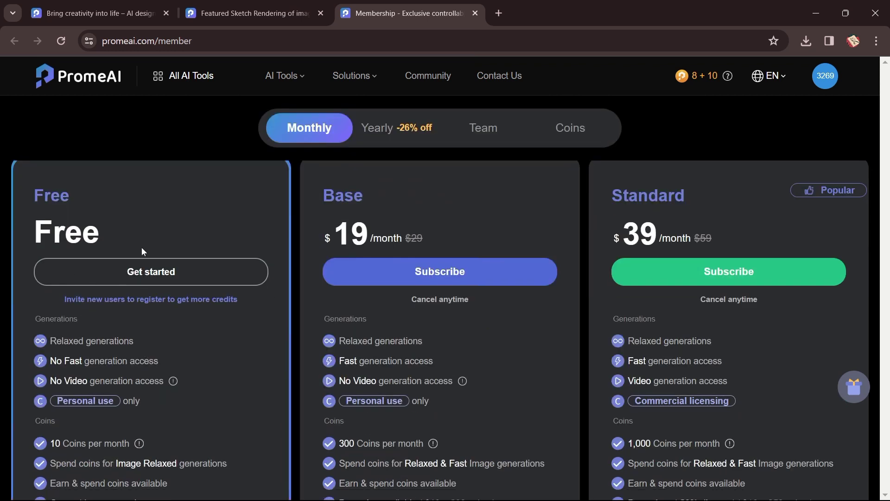
{"action": "scroll", "coordinate": [124, 285], "scroll_direction": "down", "scroll_amount": 1}
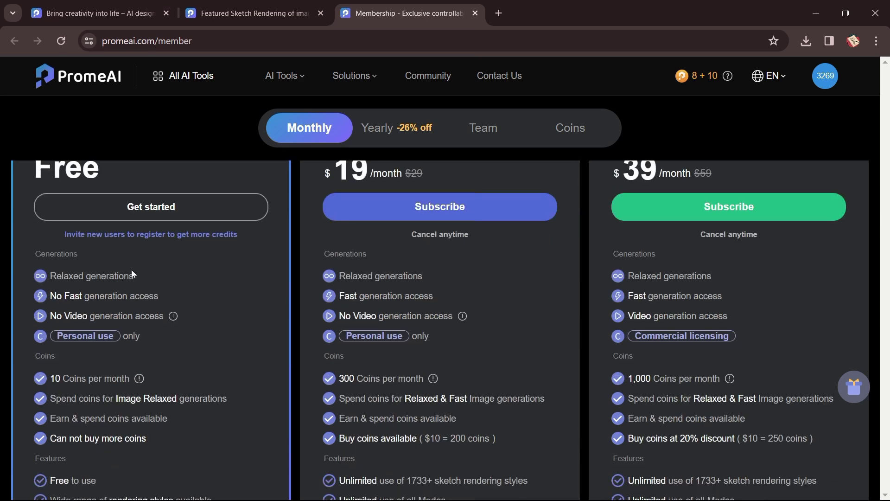
{"action": "scroll", "coordinate": [133, 274], "scroll_direction": "down", "scroll_amount": 3}
{"action": "scroll", "coordinate": [263, 392], "scroll_direction": "up", "scroll_amount": 7}
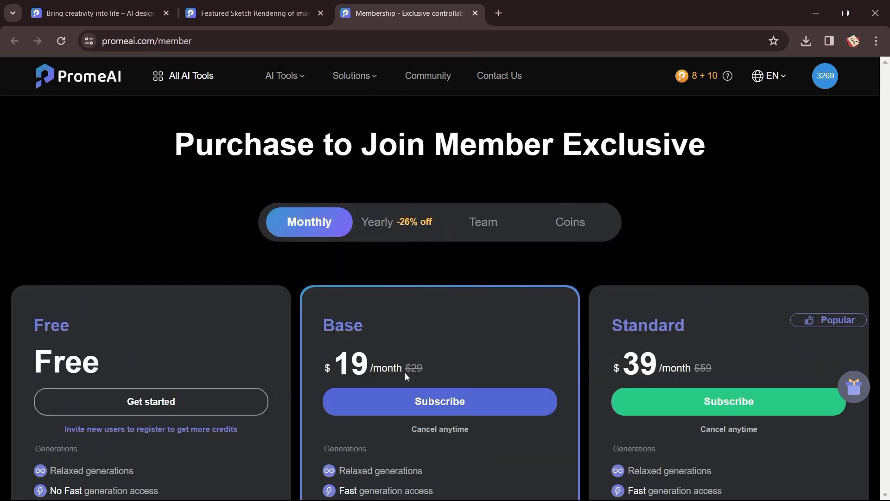
Compare the monthly prices and features of the Base, Standard and Pro membership plans.
{"action": "scroll", "coordinate": [417, 329], "scroll_direction": "down", "scroll_amount": 3}
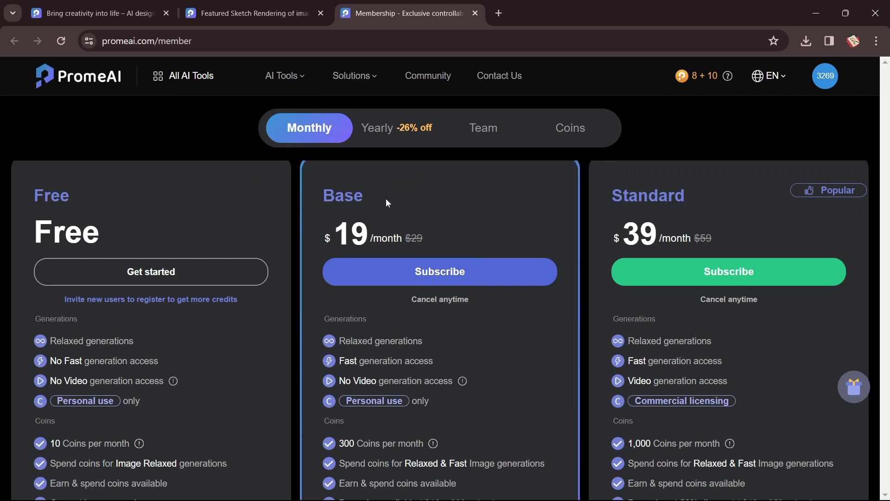
{"action": "scroll", "coordinate": [460, 313], "scroll_direction": "down", "scroll_amount": 6}
{"action": "scroll", "coordinate": [460, 313], "scroll_direction": "down", "scroll_amount": 5}
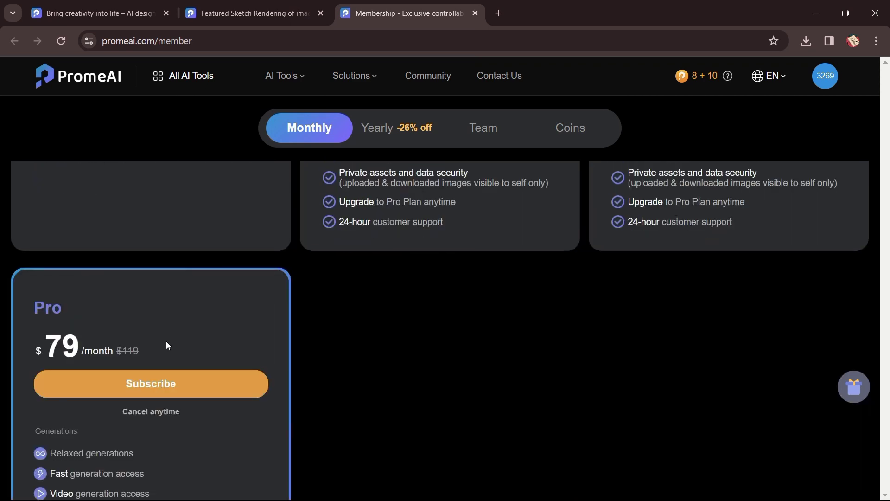
{"action": "scroll", "coordinate": [480, 367], "scroll_direction": "up", "scroll_amount": 10}
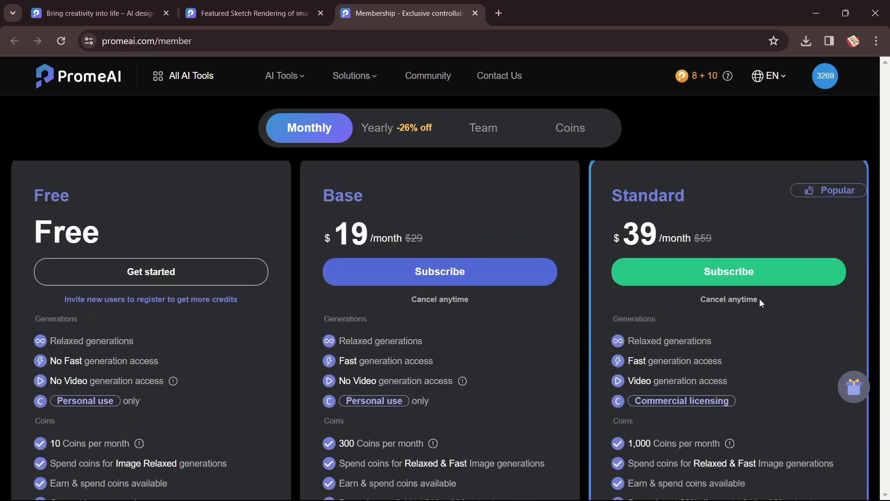
{"action": "scroll", "coordinate": [440, 299], "scroll_direction": "down", "scroll_amount": 6}
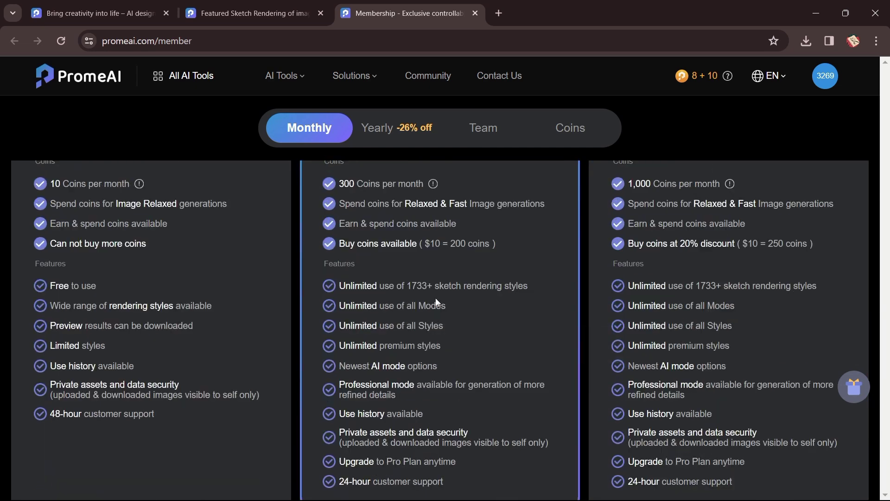
{"action": "scroll", "coordinate": [390, 378], "scroll_direction": "down", "scroll_amount": 2}
{"action": "scroll", "coordinate": [413, 327], "scroll_direction": "up", "scroll_amount": 8}
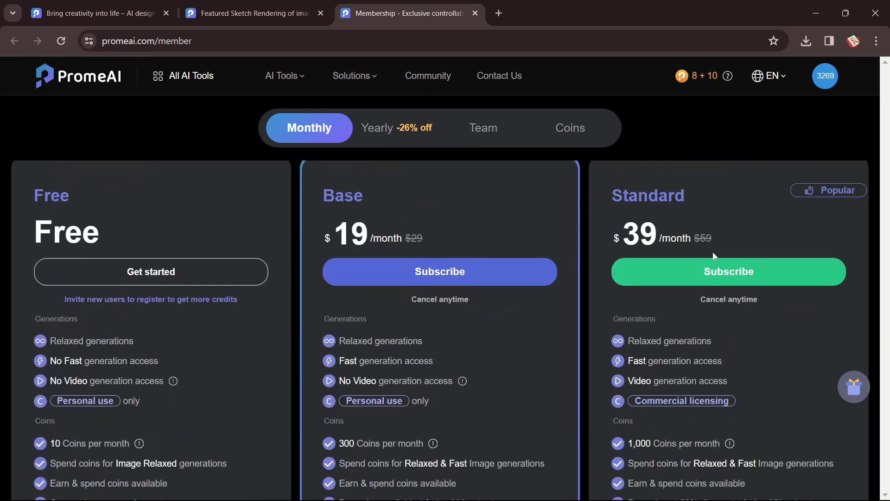
{"action": "scroll", "coordinate": [453, 328], "scroll_direction": "up", "scroll_amount": 3}
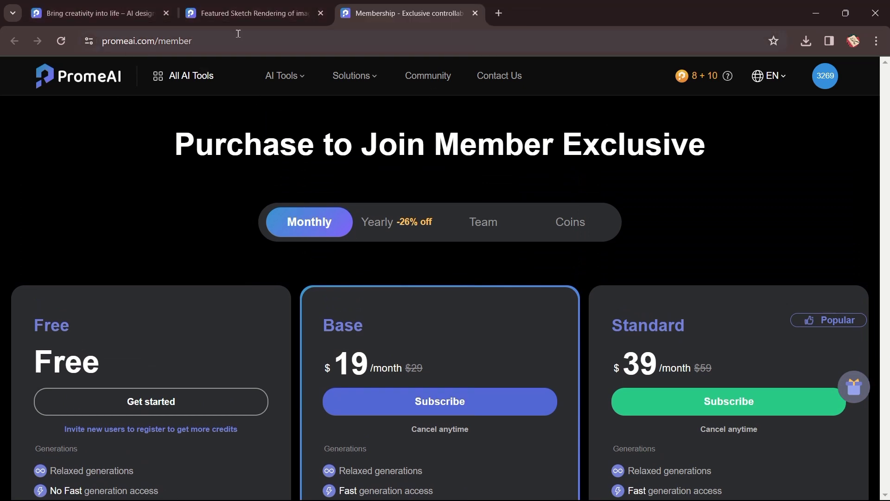
Return to the Sketch Rendering page and look through the cafe, bedroom and conference room renderings in the History.
{"action": "left_click", "coordinate": [243, 12]}
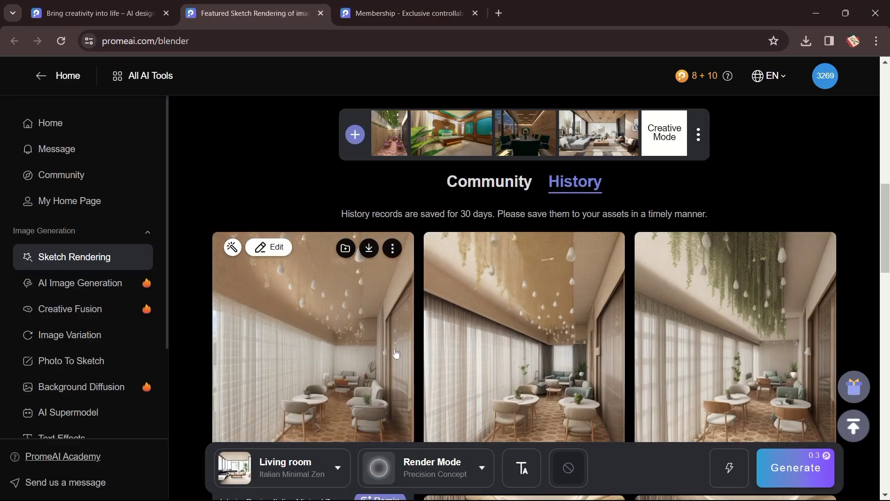
{"action": "scroll", "coordinate": [396, 354], "scroll_direction": "down", "scroll_amount": 3}
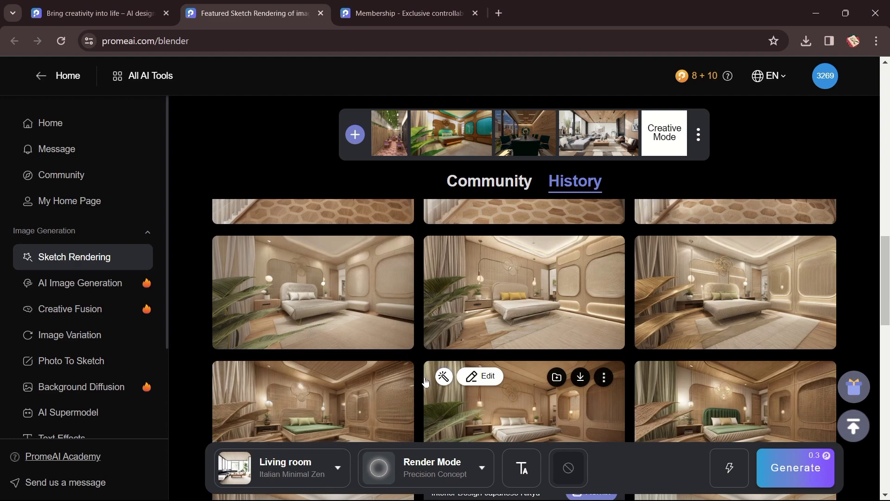
{"action": "scroll", "coordinate": [425, 380], "scroll_direction": "up", "scroll_amount": 5}
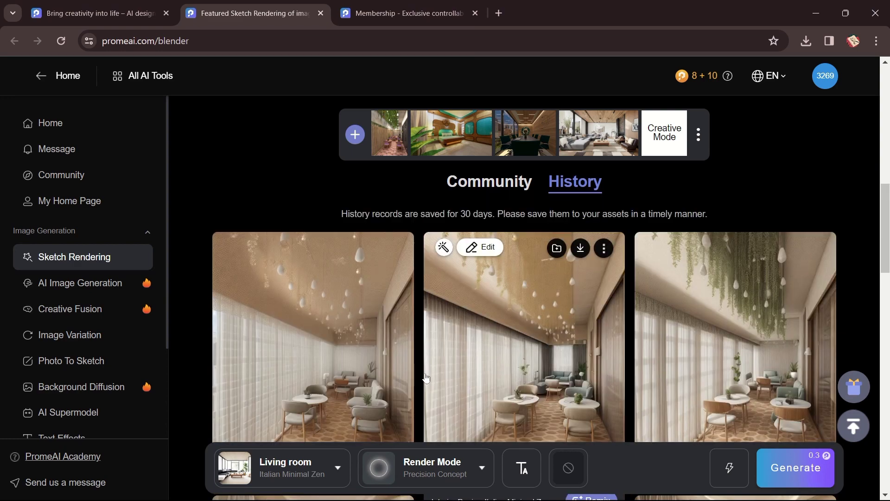
{"action": "scroll", "coordinate": [426, 378], "scroll_direction": "down", "scroll_amount": 5}
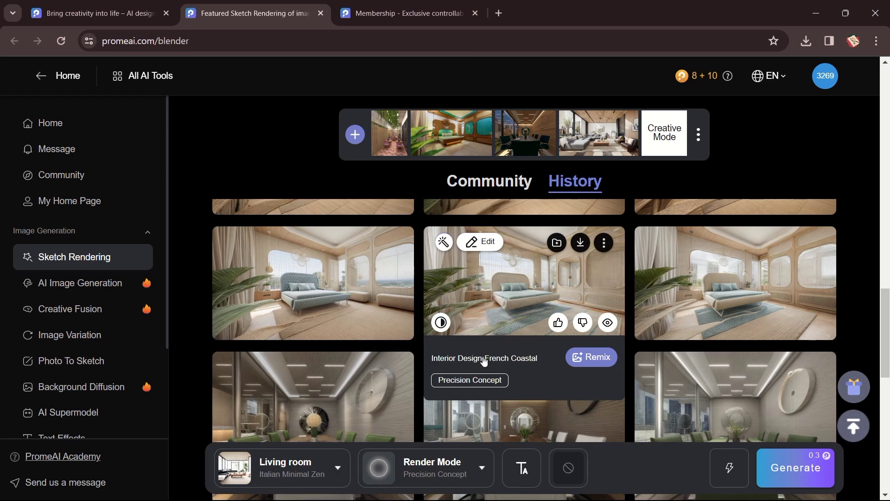
{"action": "scroll", "coordinate": [307, 338], "scroll_direction": "down", "scroll_amount": 3}
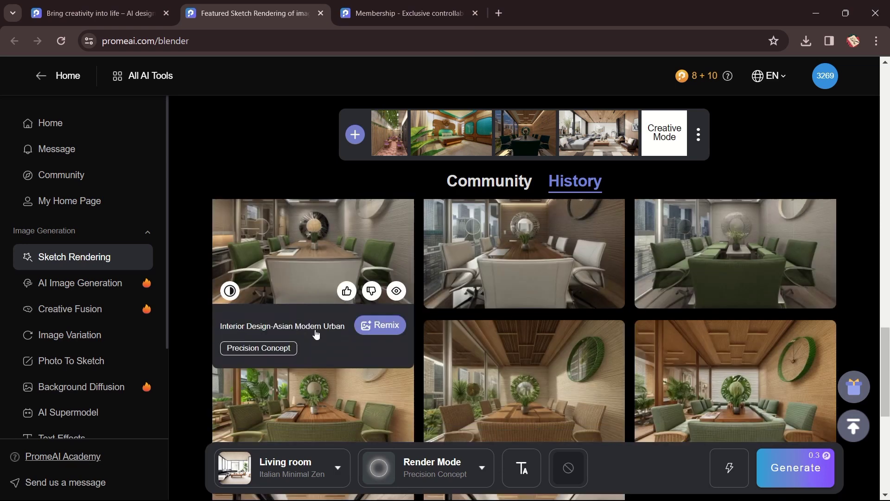
Look over the Modern styles offered for the living room and close the style list.
{"action": "left_click", "coordinate": [338, 467]}
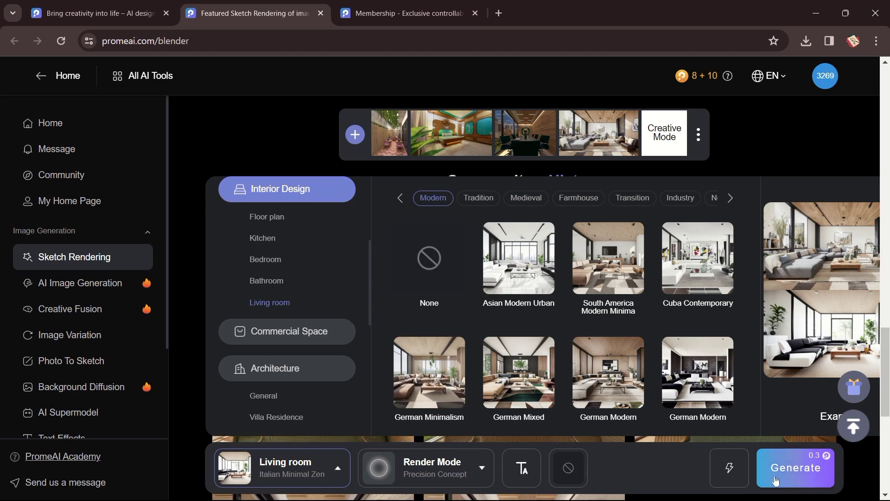
{"action": "left_click", "coordinate": [729, 467]}
{"action": "mouse_move", "coordinate": [338, 309]}
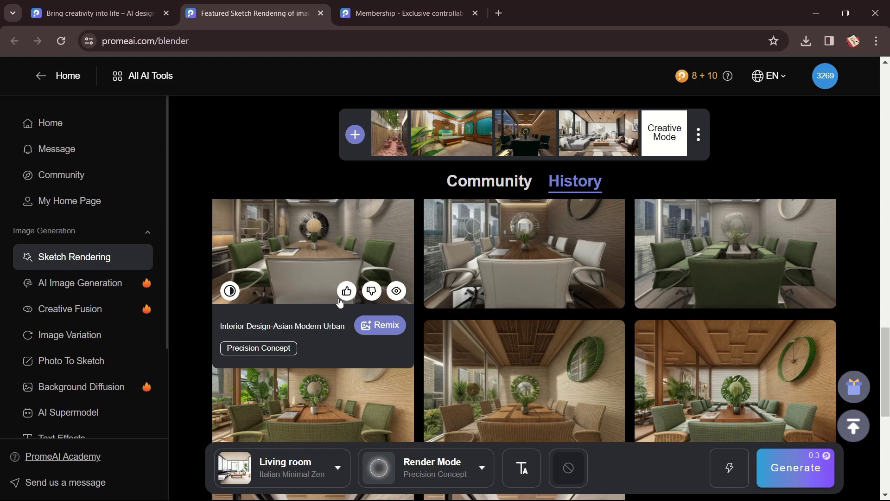
Examine the uploaded cafe image against its Italian Minimal Zen renderings, going back and forth between the original and the History.
{"action": "scroll", "coordinate": [444, 239], "scroll_direction": "up", "scroll_amount": 5}
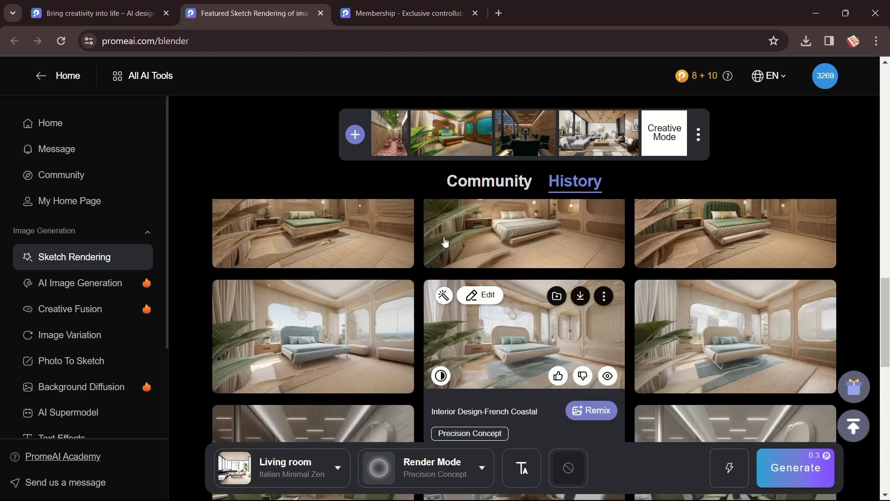
{"action": "scroll", "coordinate": [444, 241], "scroll_direction": "up", "scroll_amount": 8}
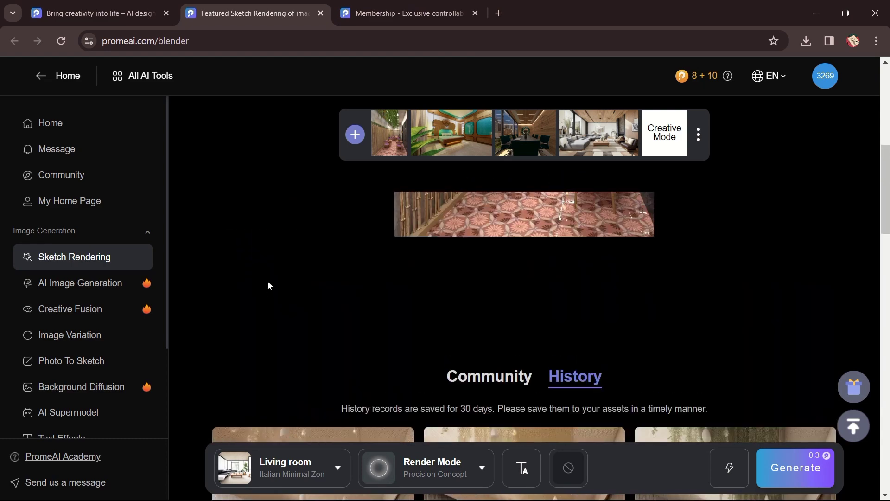
{"action": "scroll", "coordinate": [366, 255], "scroll_direction": "up", "scroll_amount": 3}
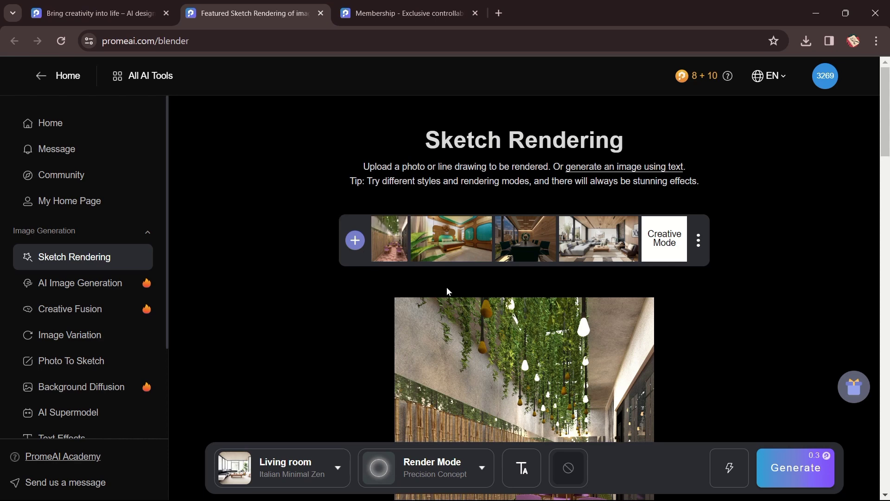
{"action": "scroll", "coordinate": [446, 288], "scroll_direction": "down", "scroll_amount": 9}
{"action": "scroll", "coordinate": [543, 273], "scroll_direction": "up", "scroll_amount": 9}
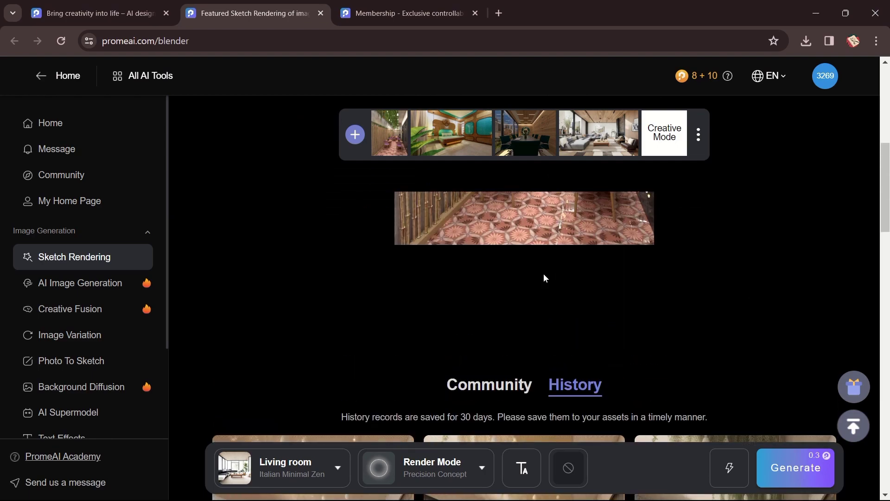
{"action": "scroll", "coordinate": [511, 319], "scroll_direction": "down", "scroll_amount": 9}
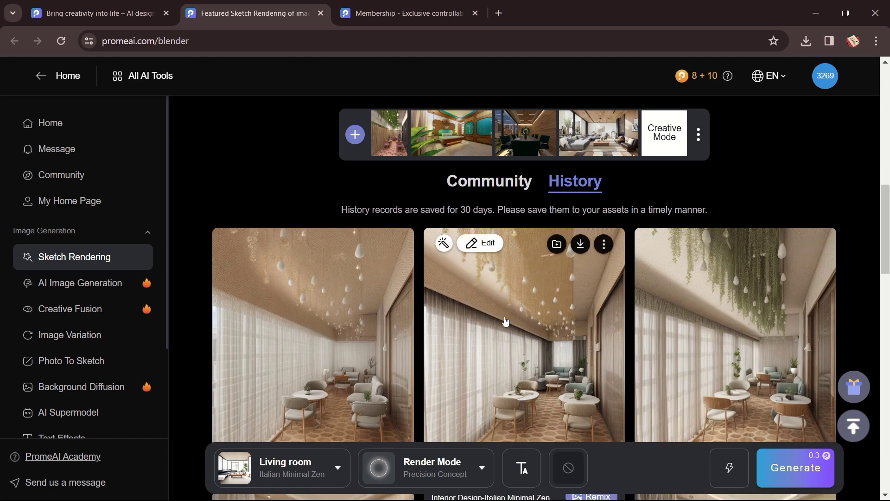
{"action": "scroll", "coordinate": [462, 339], "scroll_direction": "up", "scroll_amount": 1}
{"action": "scroll", "coordinate": [462, 338], "scroll_direction": "up", "scroll_amount": 4}
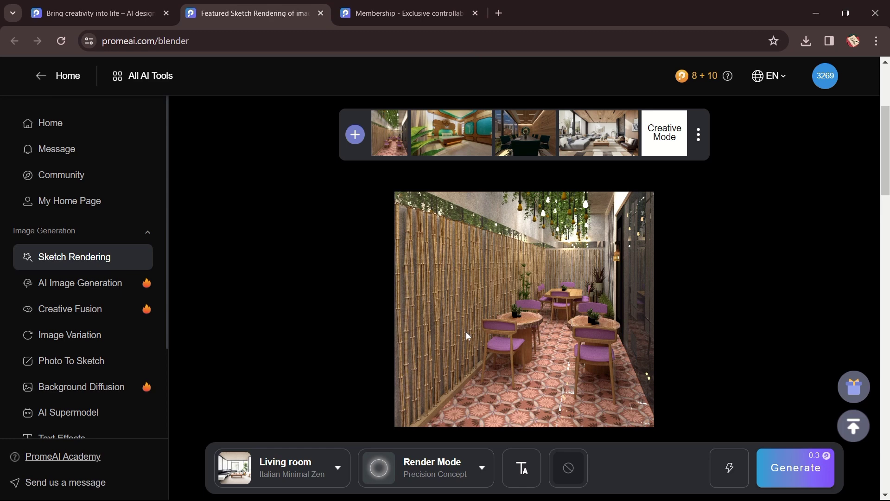
{"action": "scroll", "coordinate": [464, 336], "scroll_direction": "down", "scroll_amount": 9}
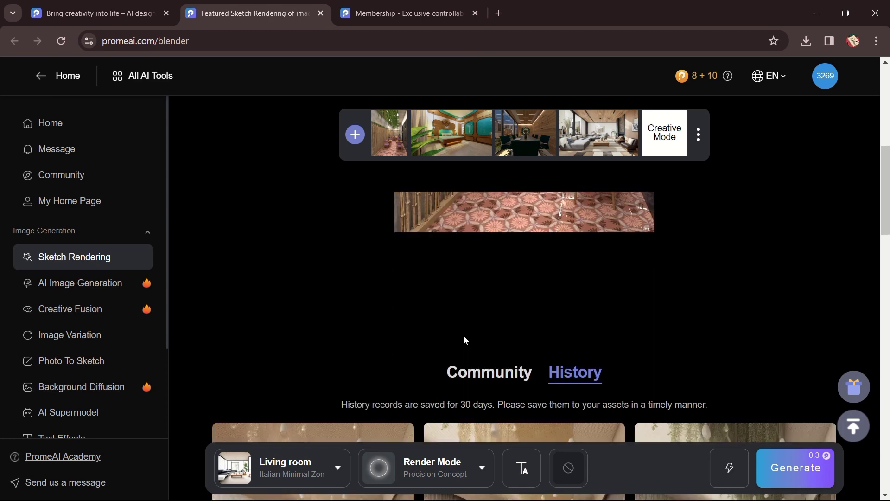
{"action": "scroll", "coordinate": [585, 334], "scroll_direction": "up", "scroll_amount": 2}
{"action": "scroll", "coordinate": [478, 287], "scroll_direction": "up", "scroll_amount": 5}
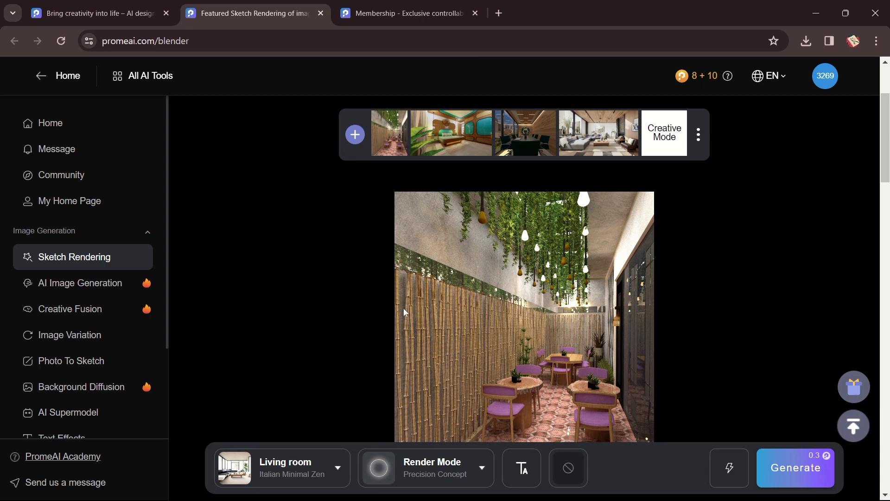
{"action": "scroll", "coordinate": [404, 311], "scroll_direction": "down", "scroll_amount": 5}
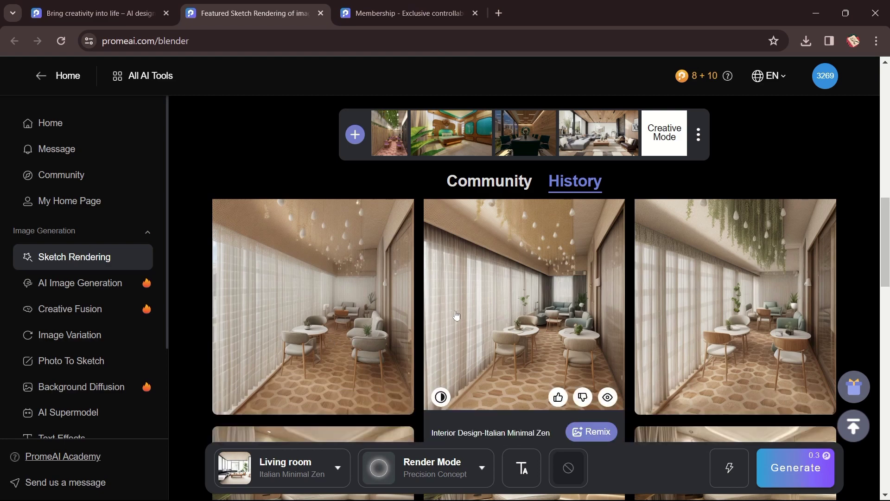
{"action": "left_click", "coordinate": [592, 432]}
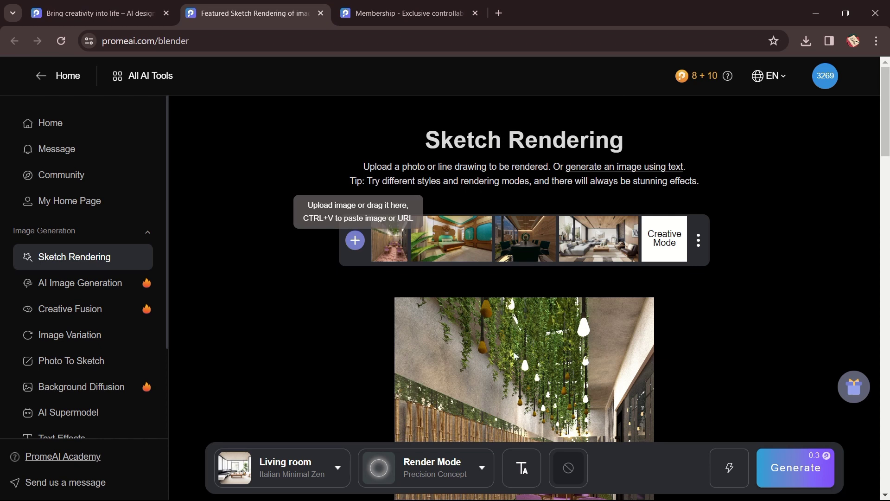
{"action": "scroll", "coordinate": [430, 342], "scroll_direction": "down", "scroll_amount": 3}
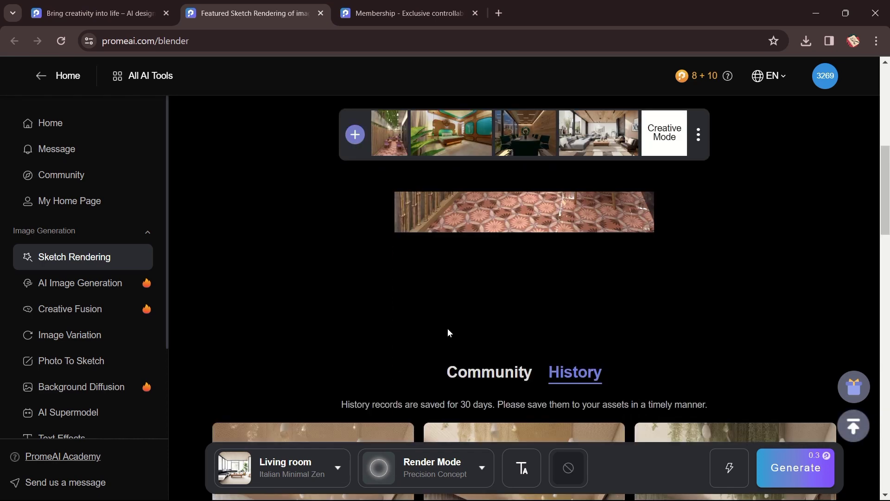